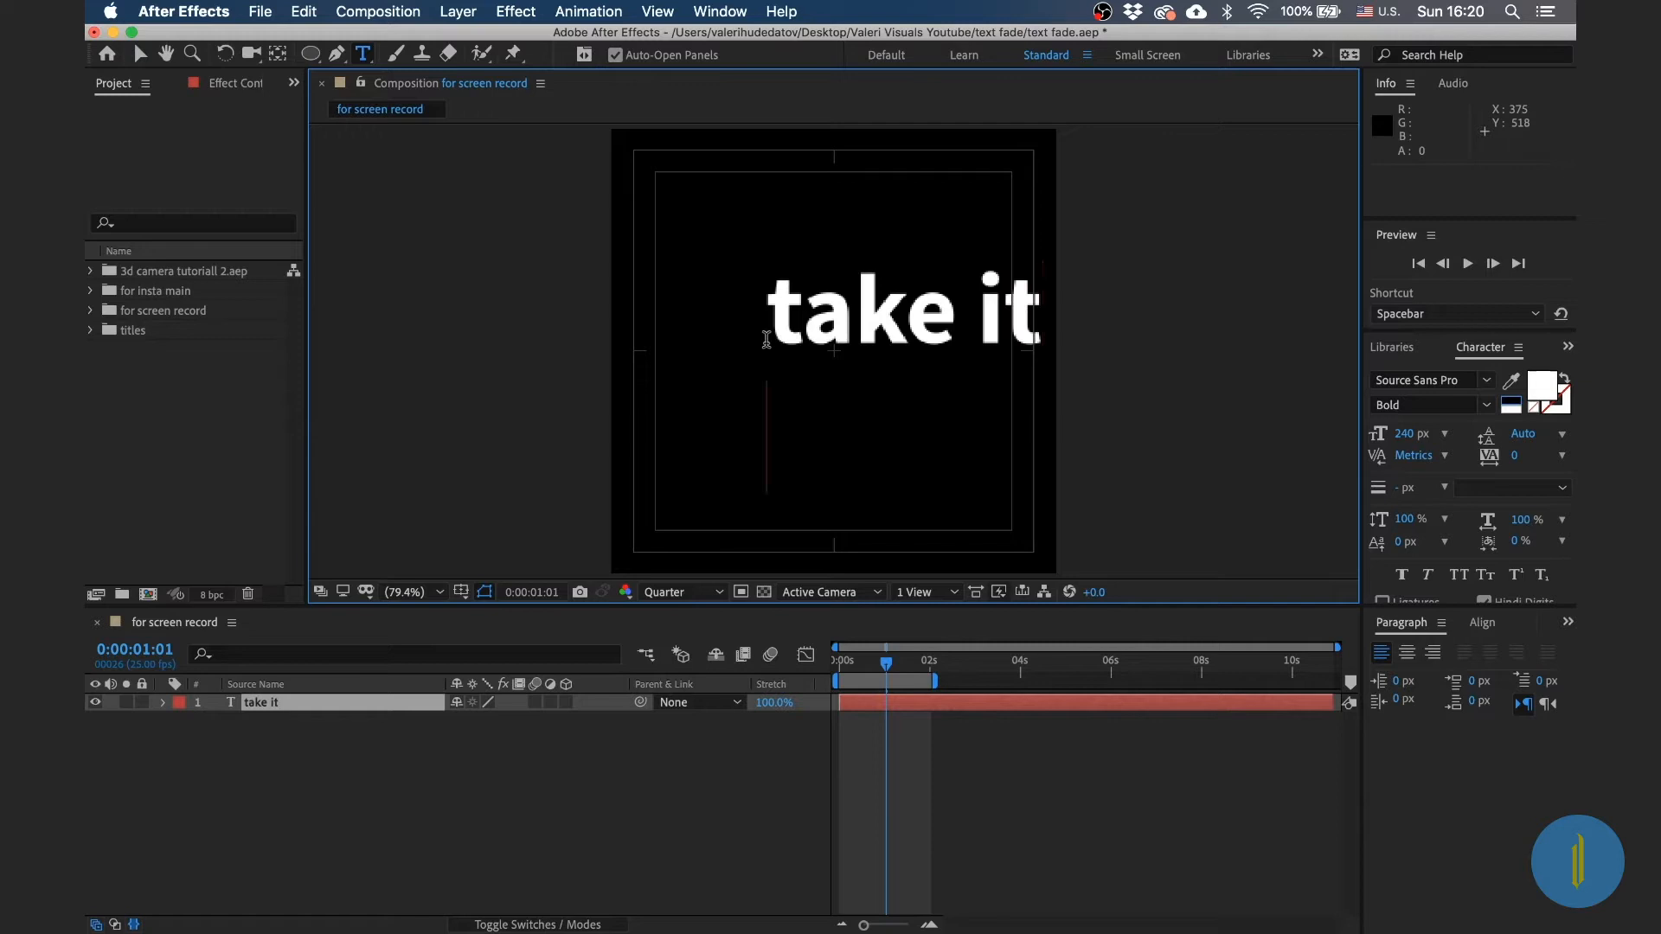
Step: Complete the title with "easy" on a second line below "take it" and set the whole text to All Caps
key(BackSpace)
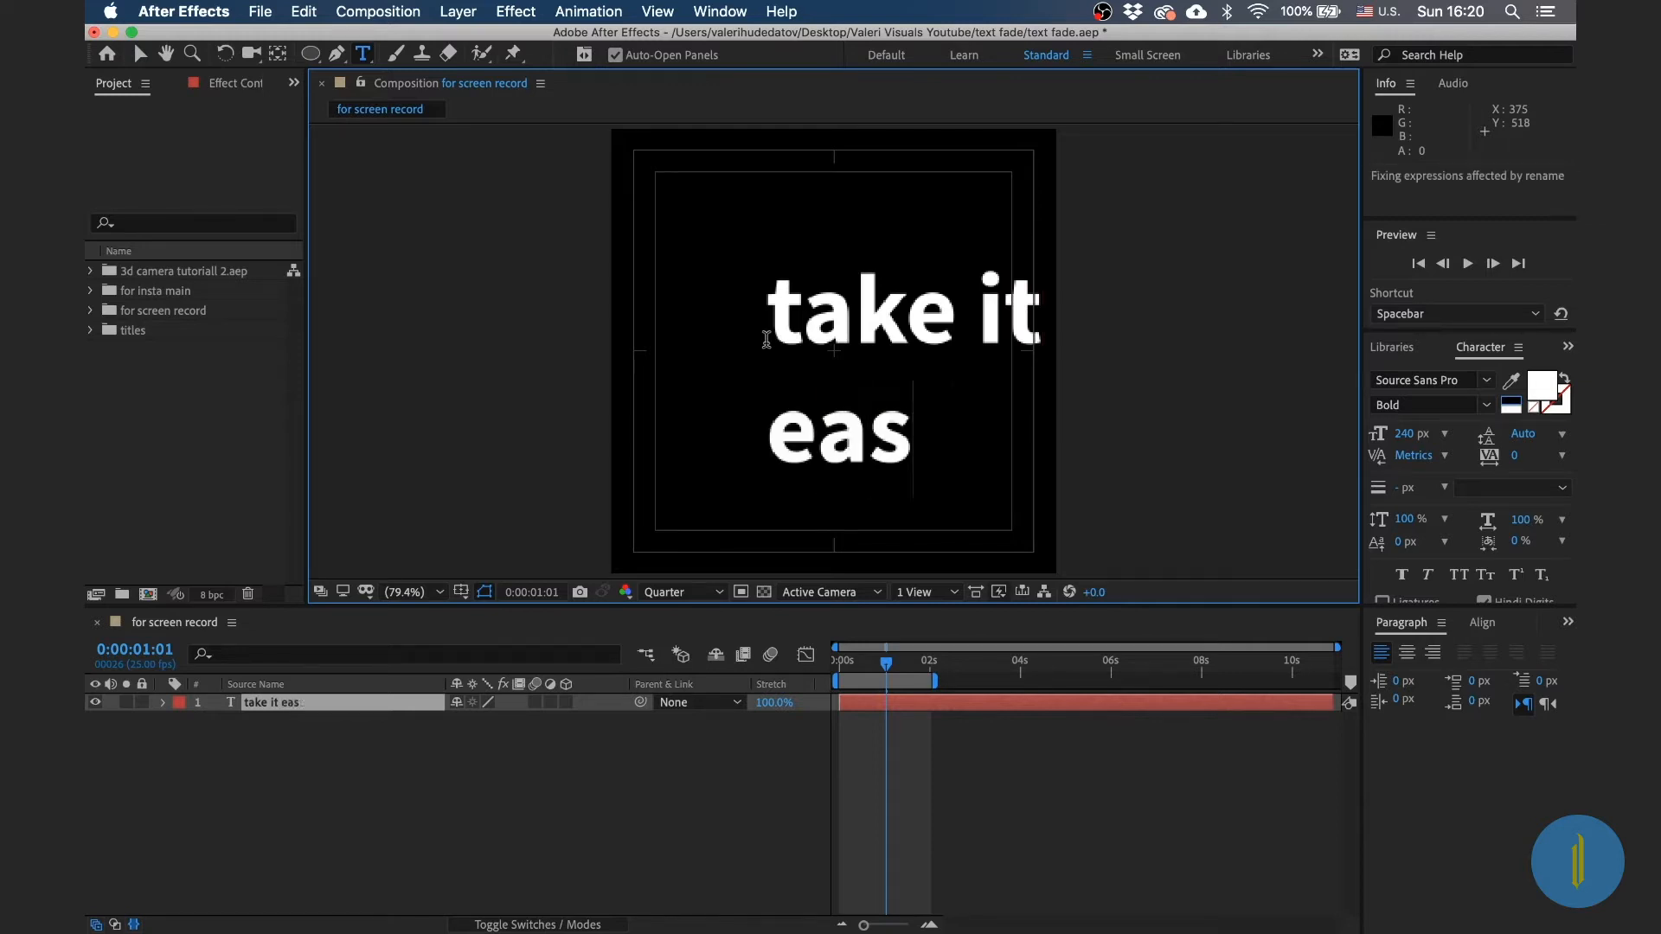
text(y)
drag(773, 336, 969, 458)
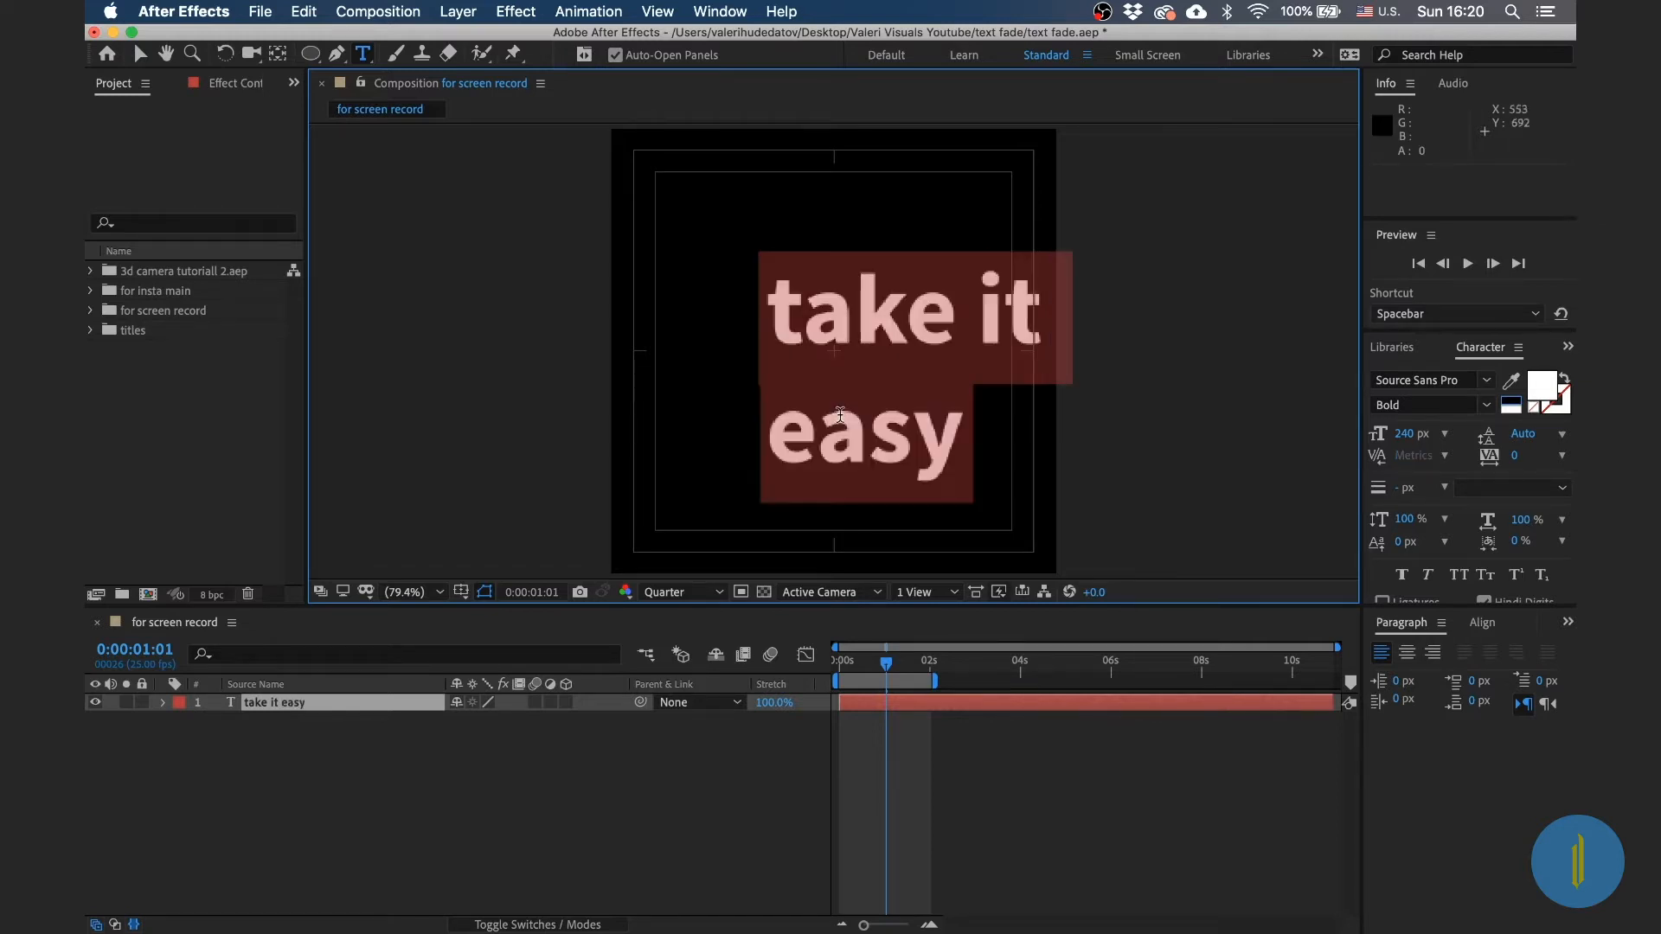
click(1459, 575)
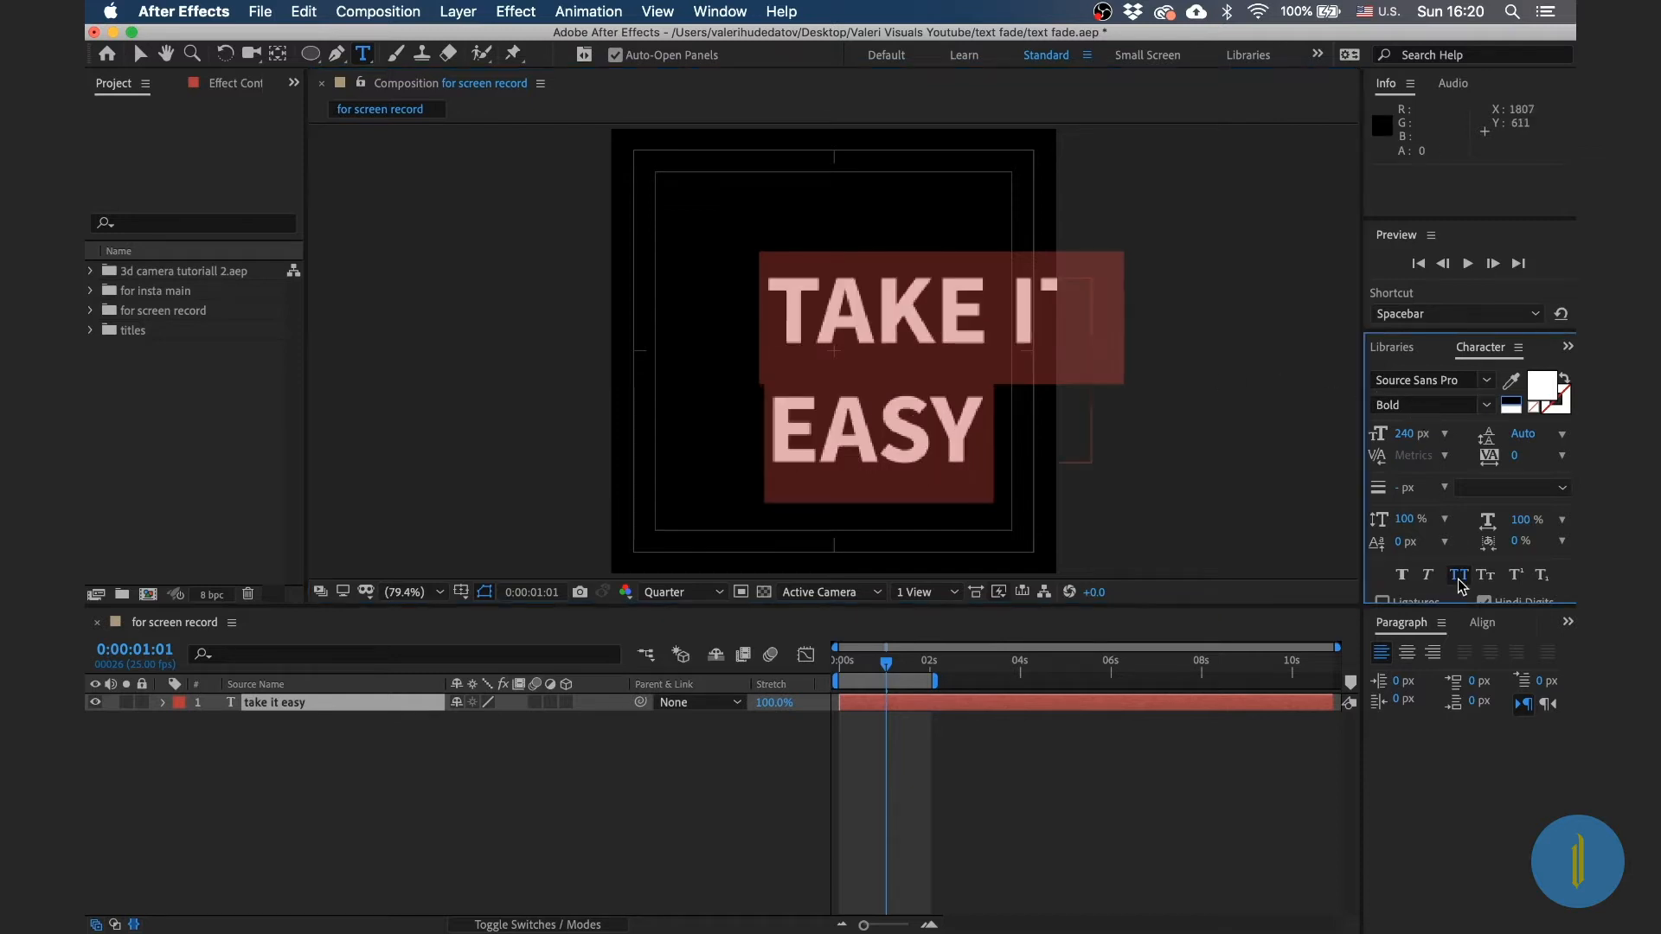
Step: Center the text layer horizontally and vertically in the composition
click(1483, 624)
click(1419, 675)
click(1528, 676)
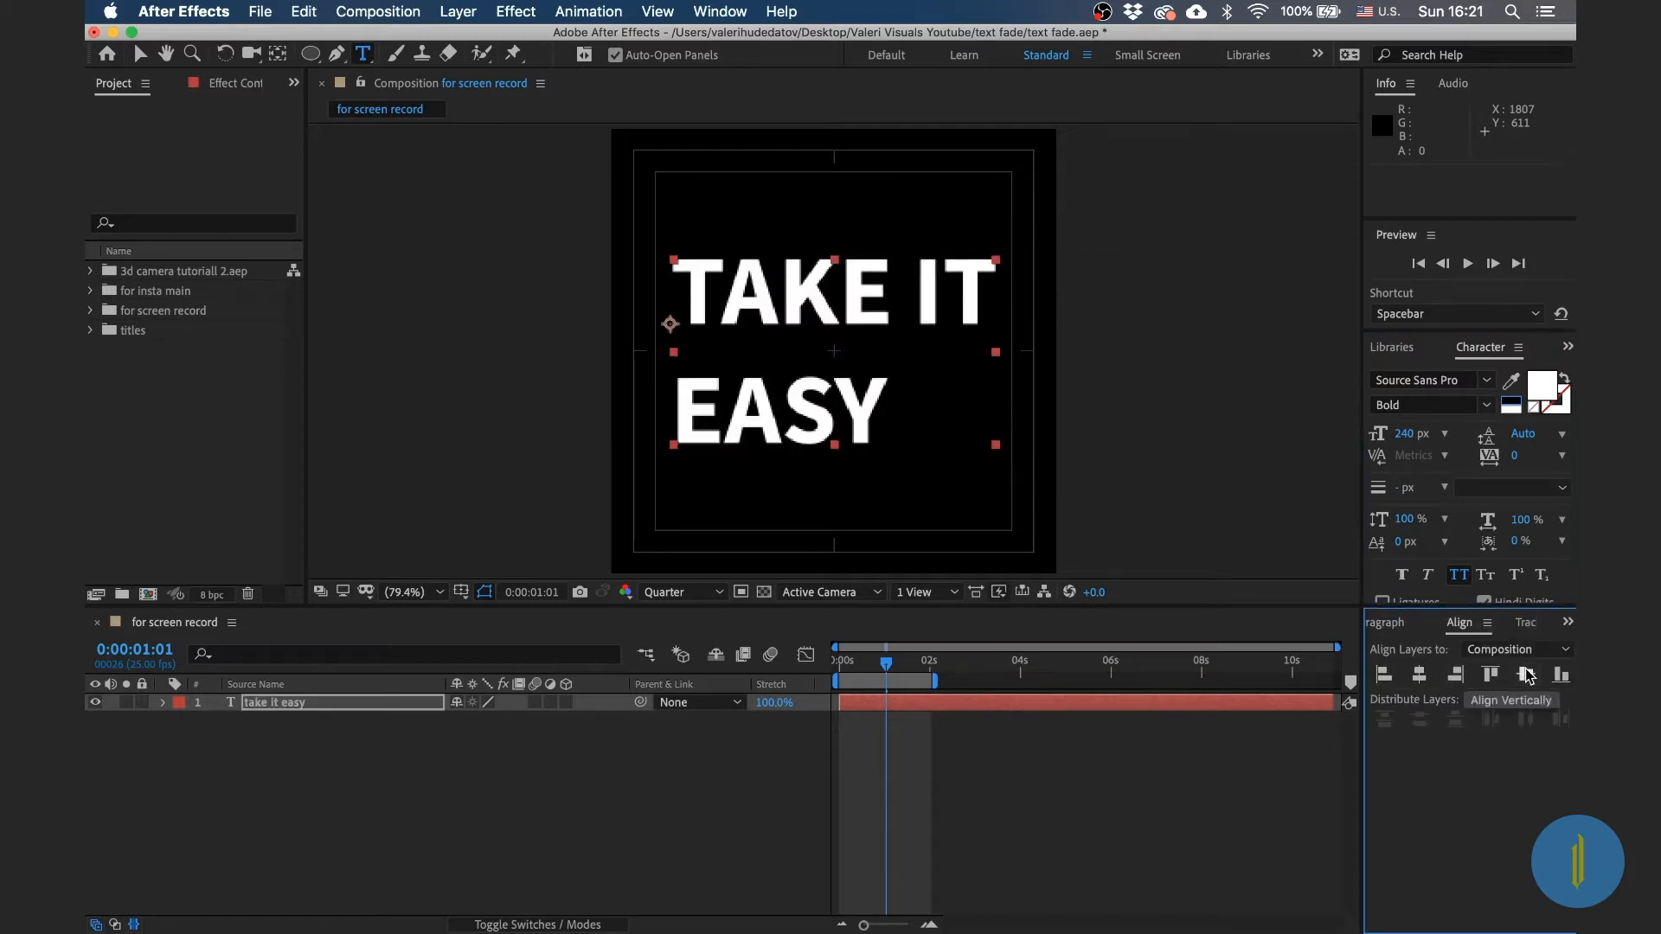
Step: Enlarge the word EASY to 344 px and set the leading of the whole title to 261 px
double_click(799, 434)
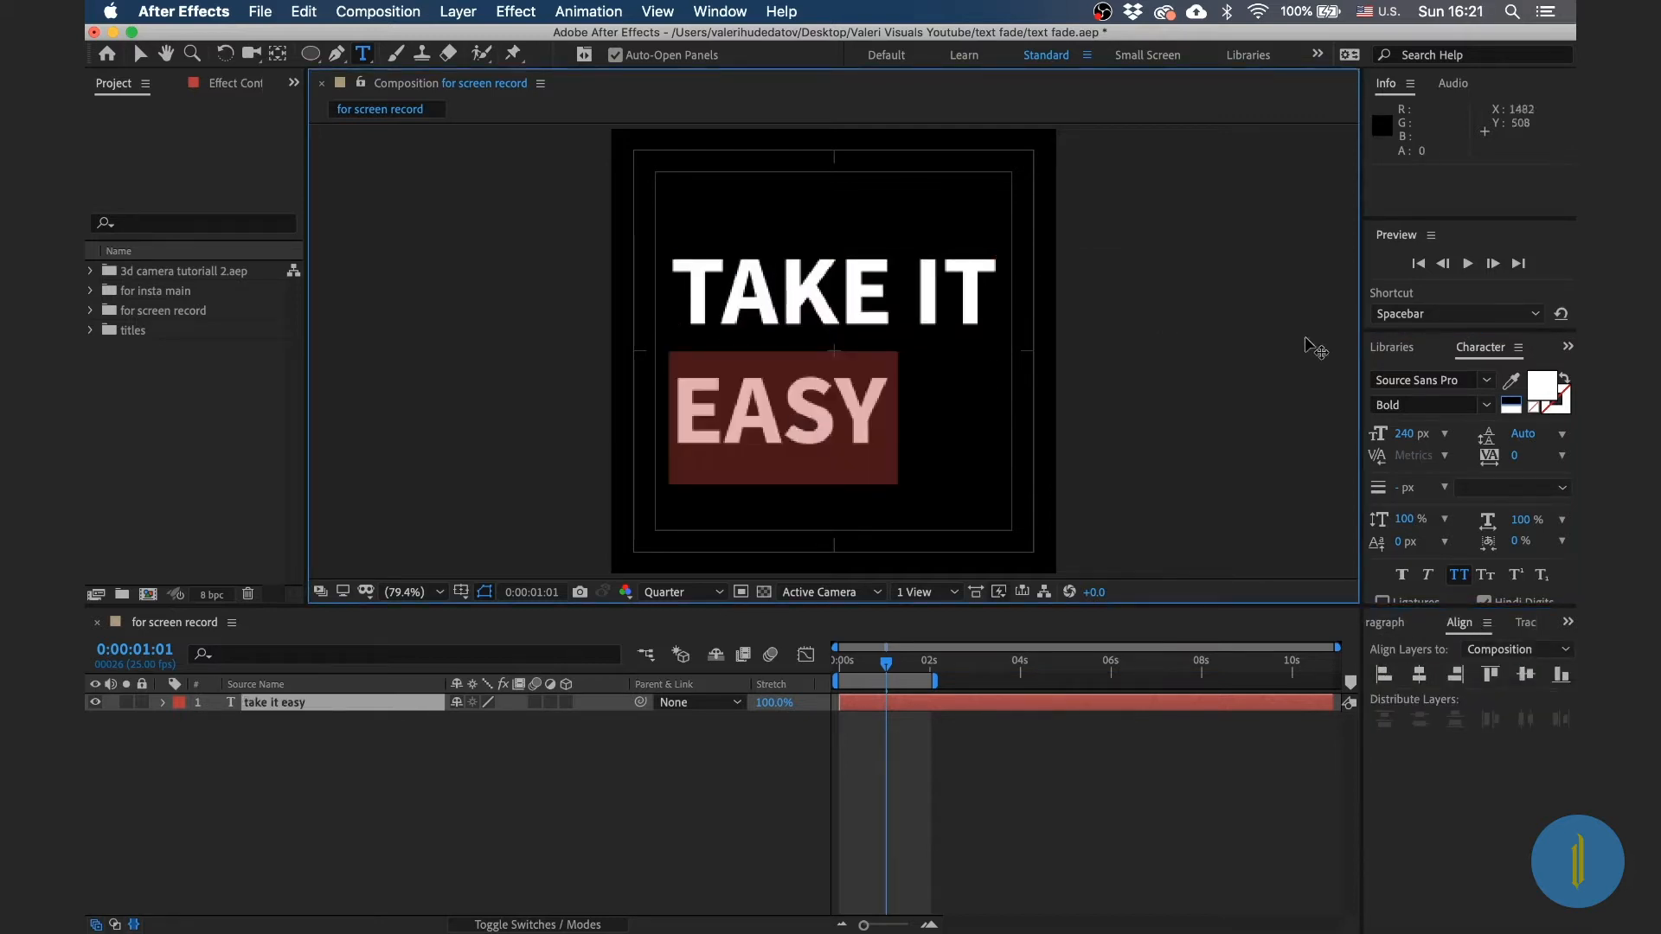
drag(1403, 434, 1573, 502)
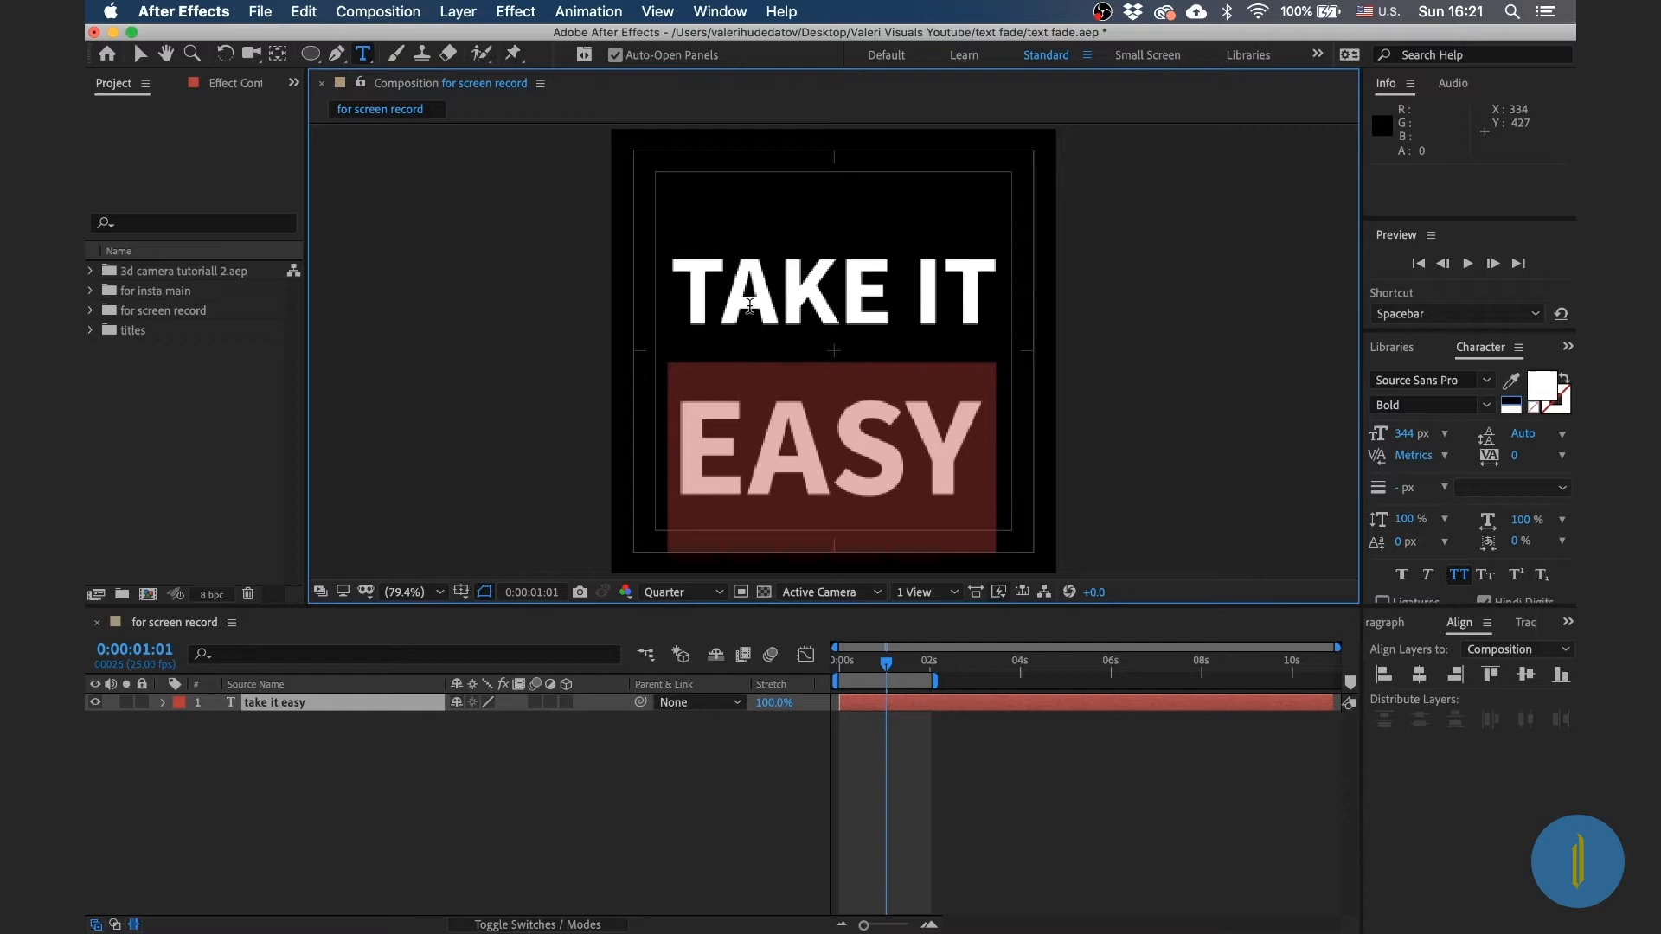
key(super+a)
drag(1524, 434, 1571, 444)
Step: Realign the resized title to the composition's horizontal and vertical center
click(1379, 622)
click(1484, 622)
click(1420, 675)
click(1526, 675)
Step: Move the text layer's anchor point to the middle of the title and save the project
click(276, 53)
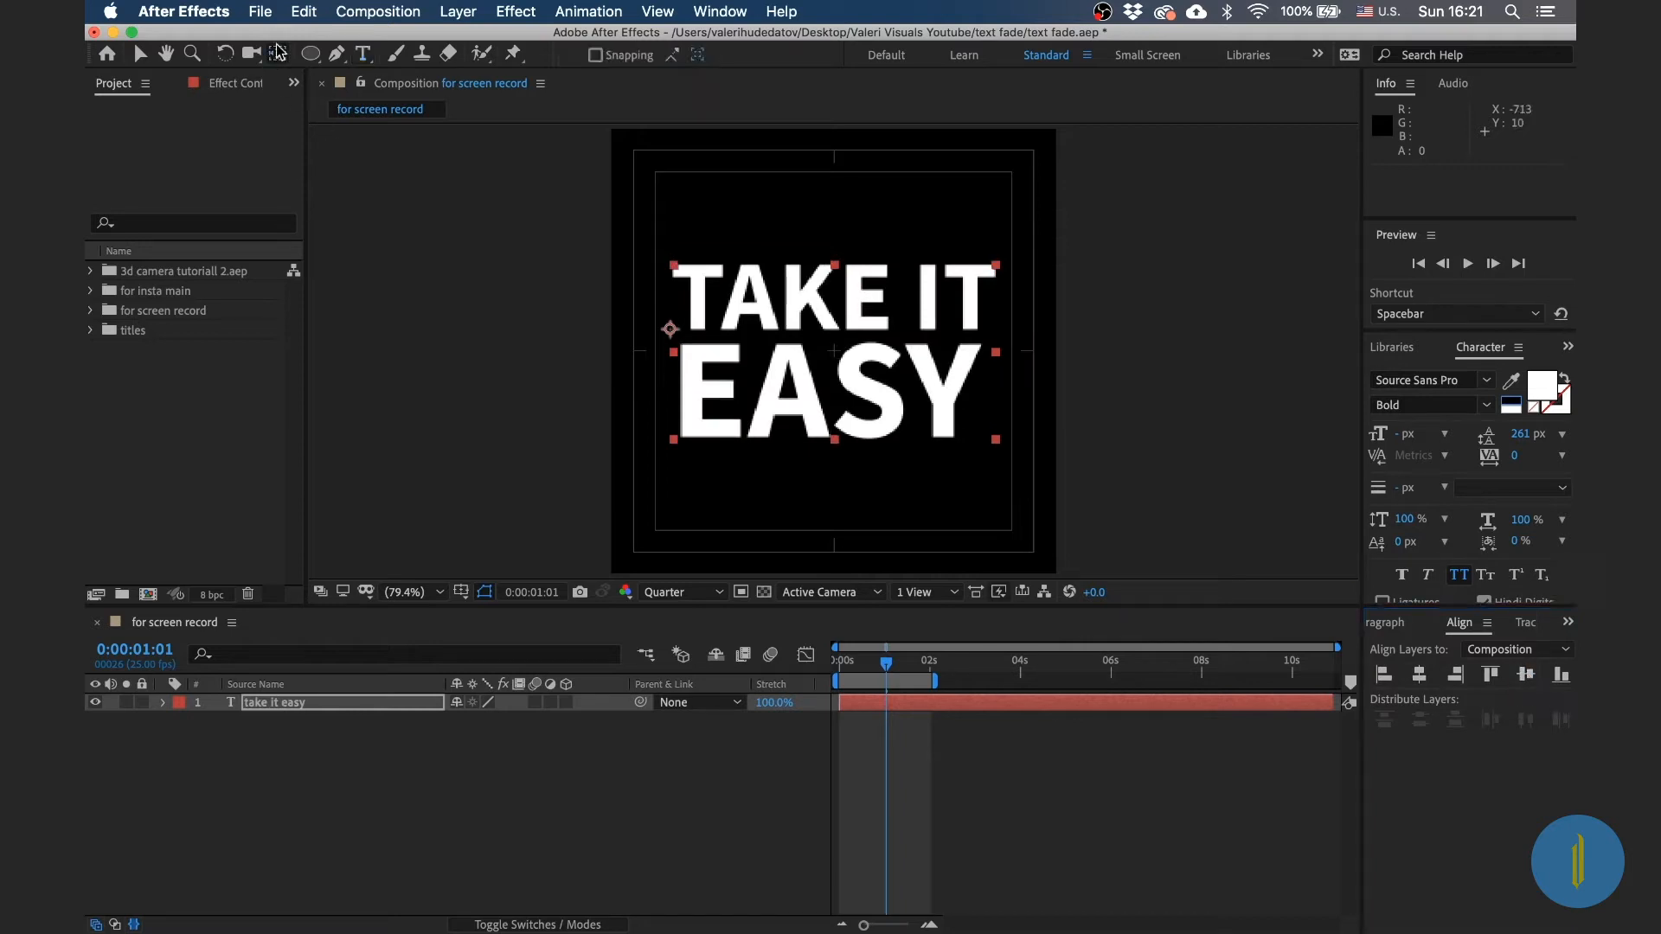
drag(671, 320, 833, 350)
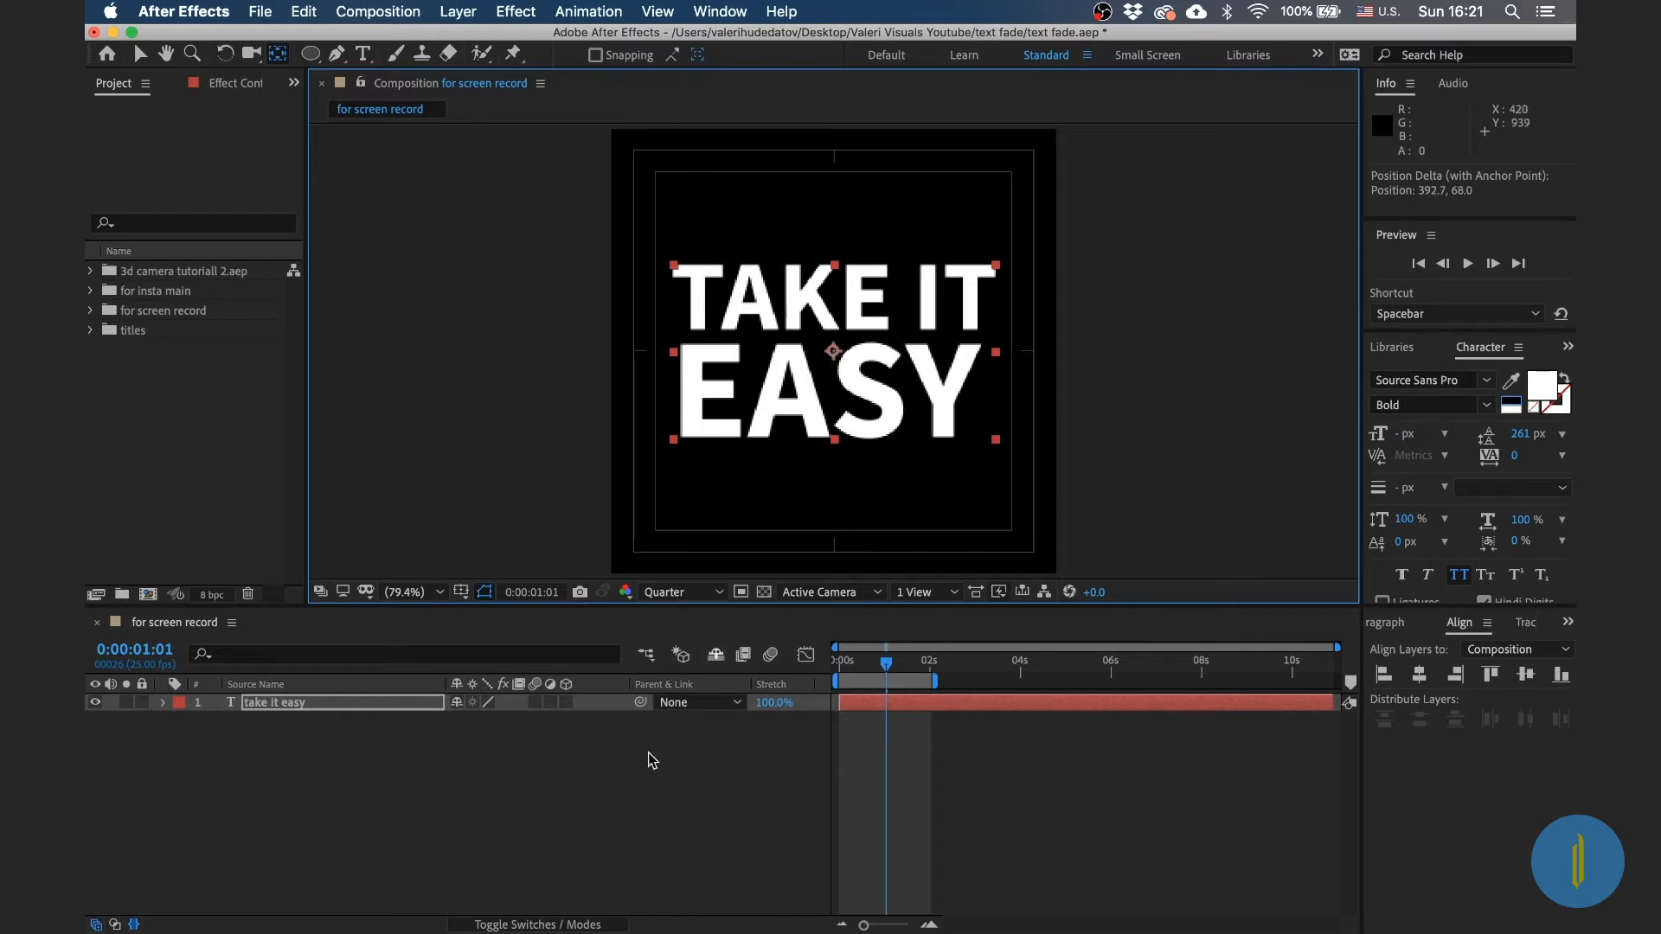
click(365, 701)
key(super+s)
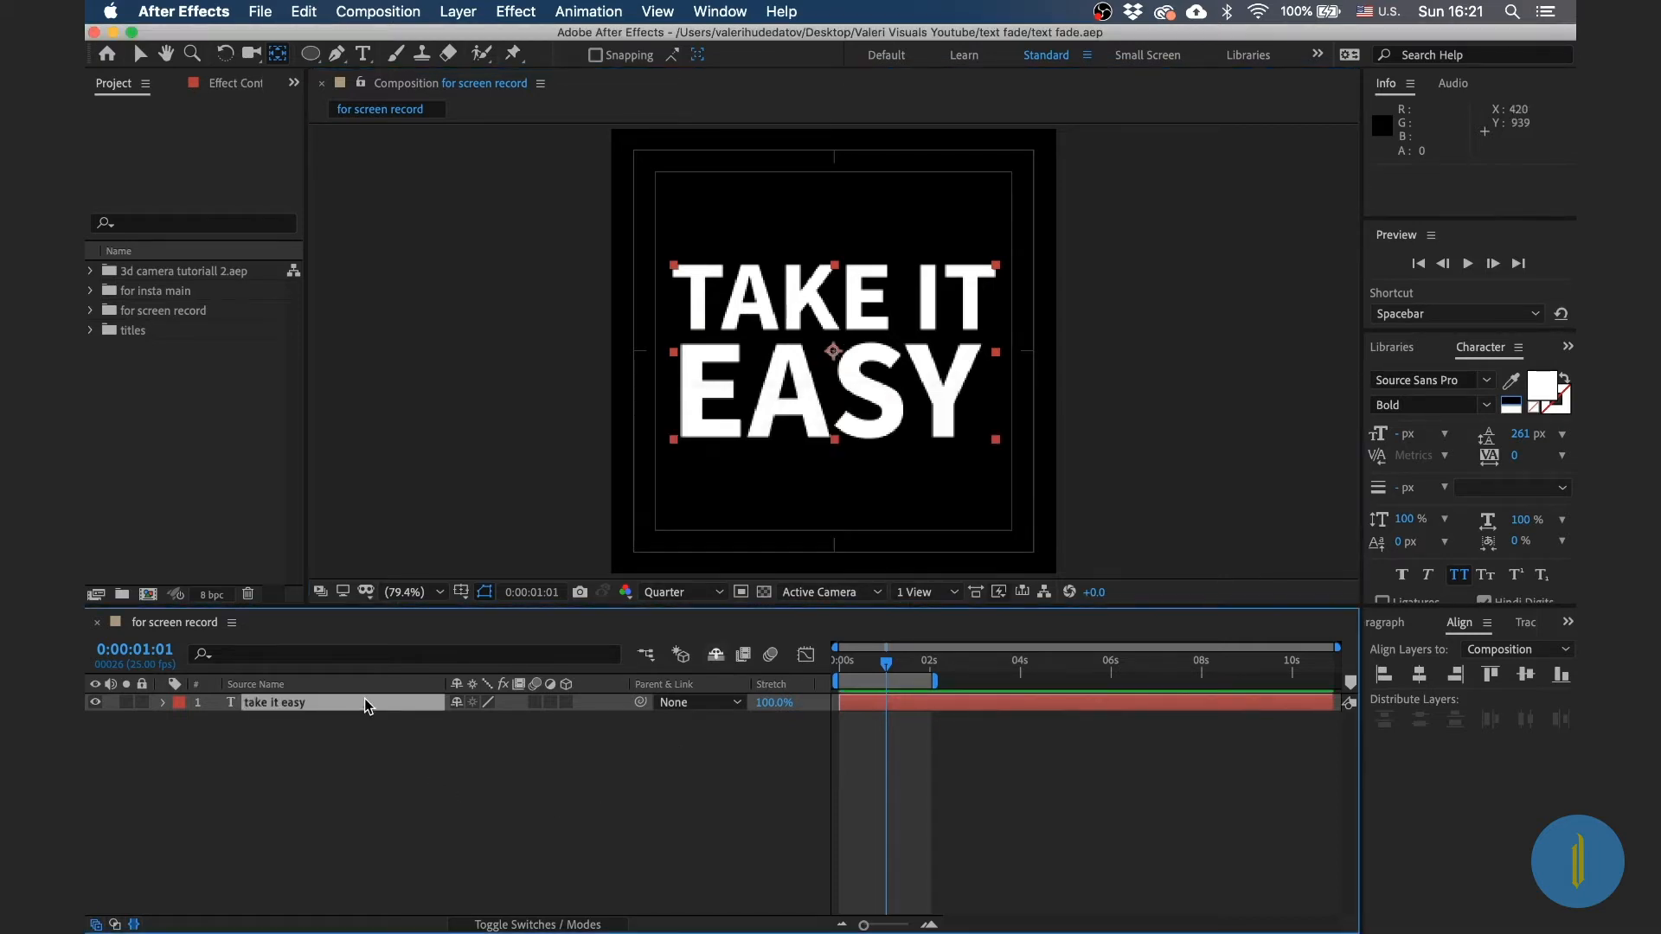
Step: Expand the "take it easy" layer in an enlarged timeline and make it 3D with per-character 3D enabled
click(161, 702)
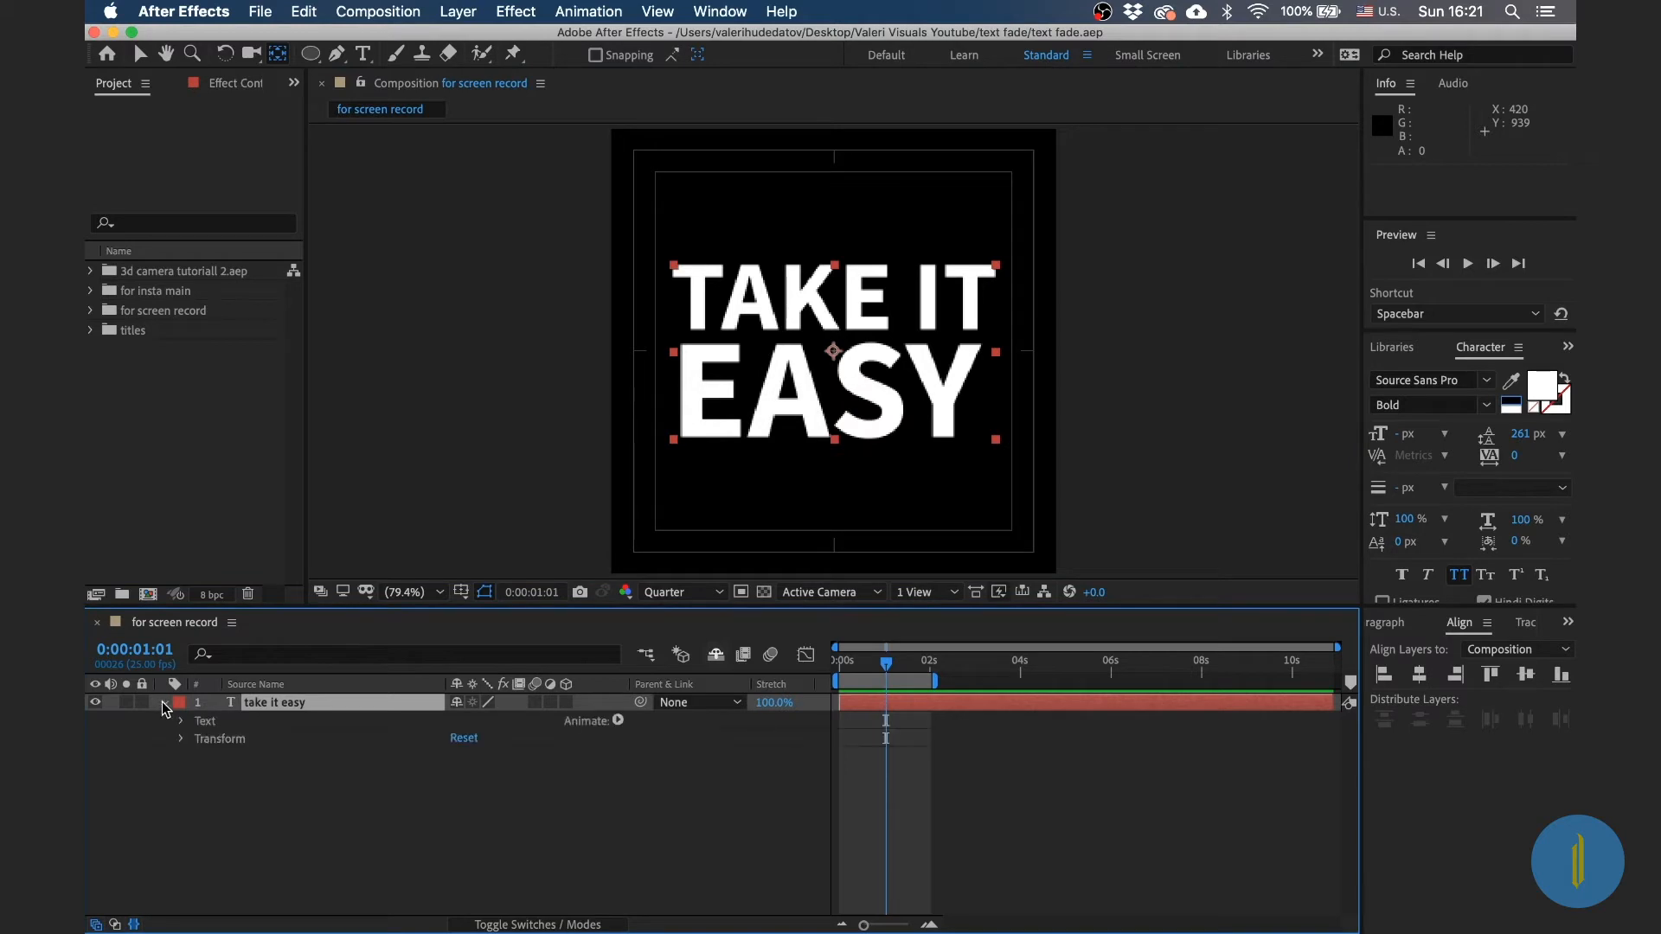
drag(447, 609, 484, 396)
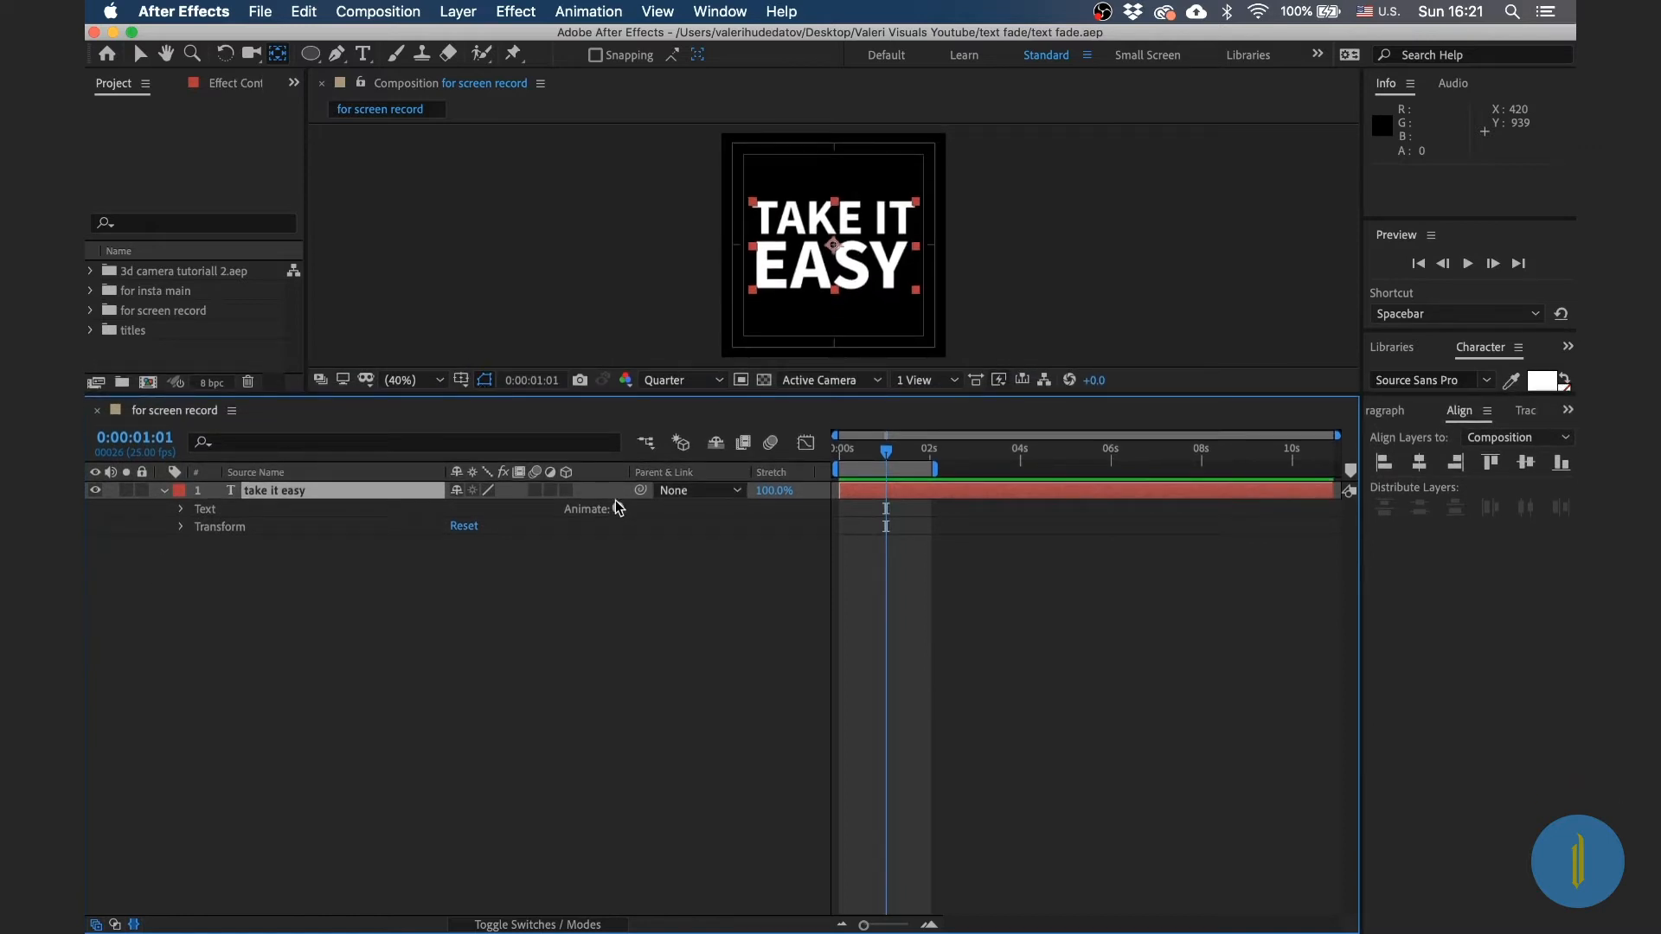
click(567, 491)
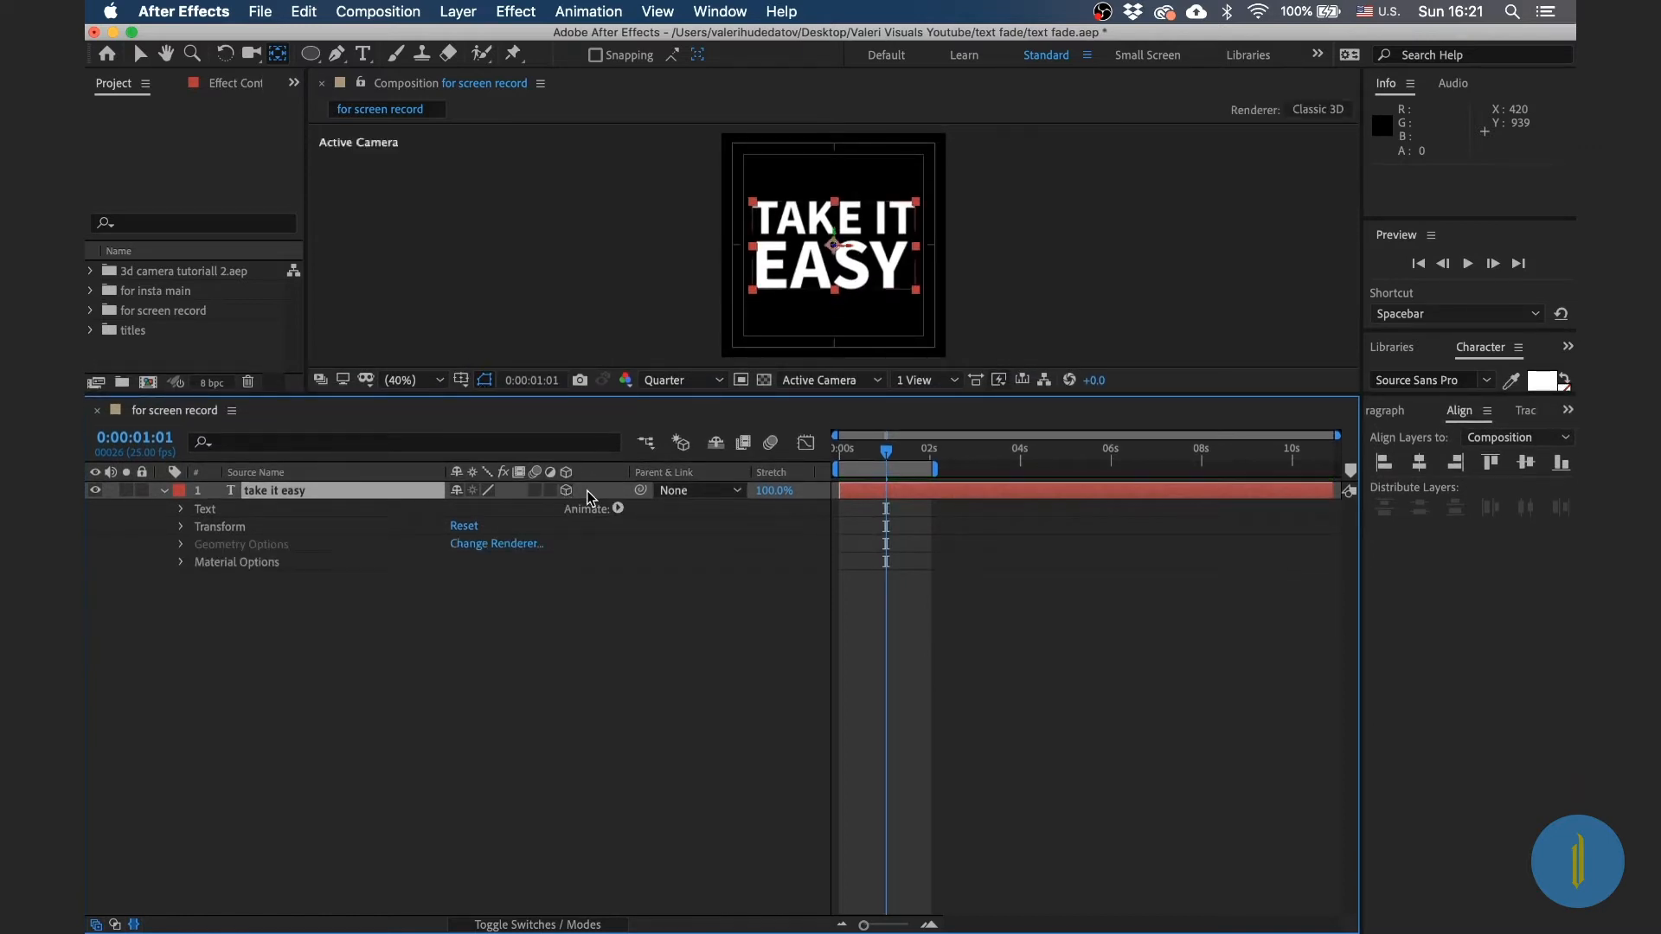
click(619, 509)
click(654, 517)
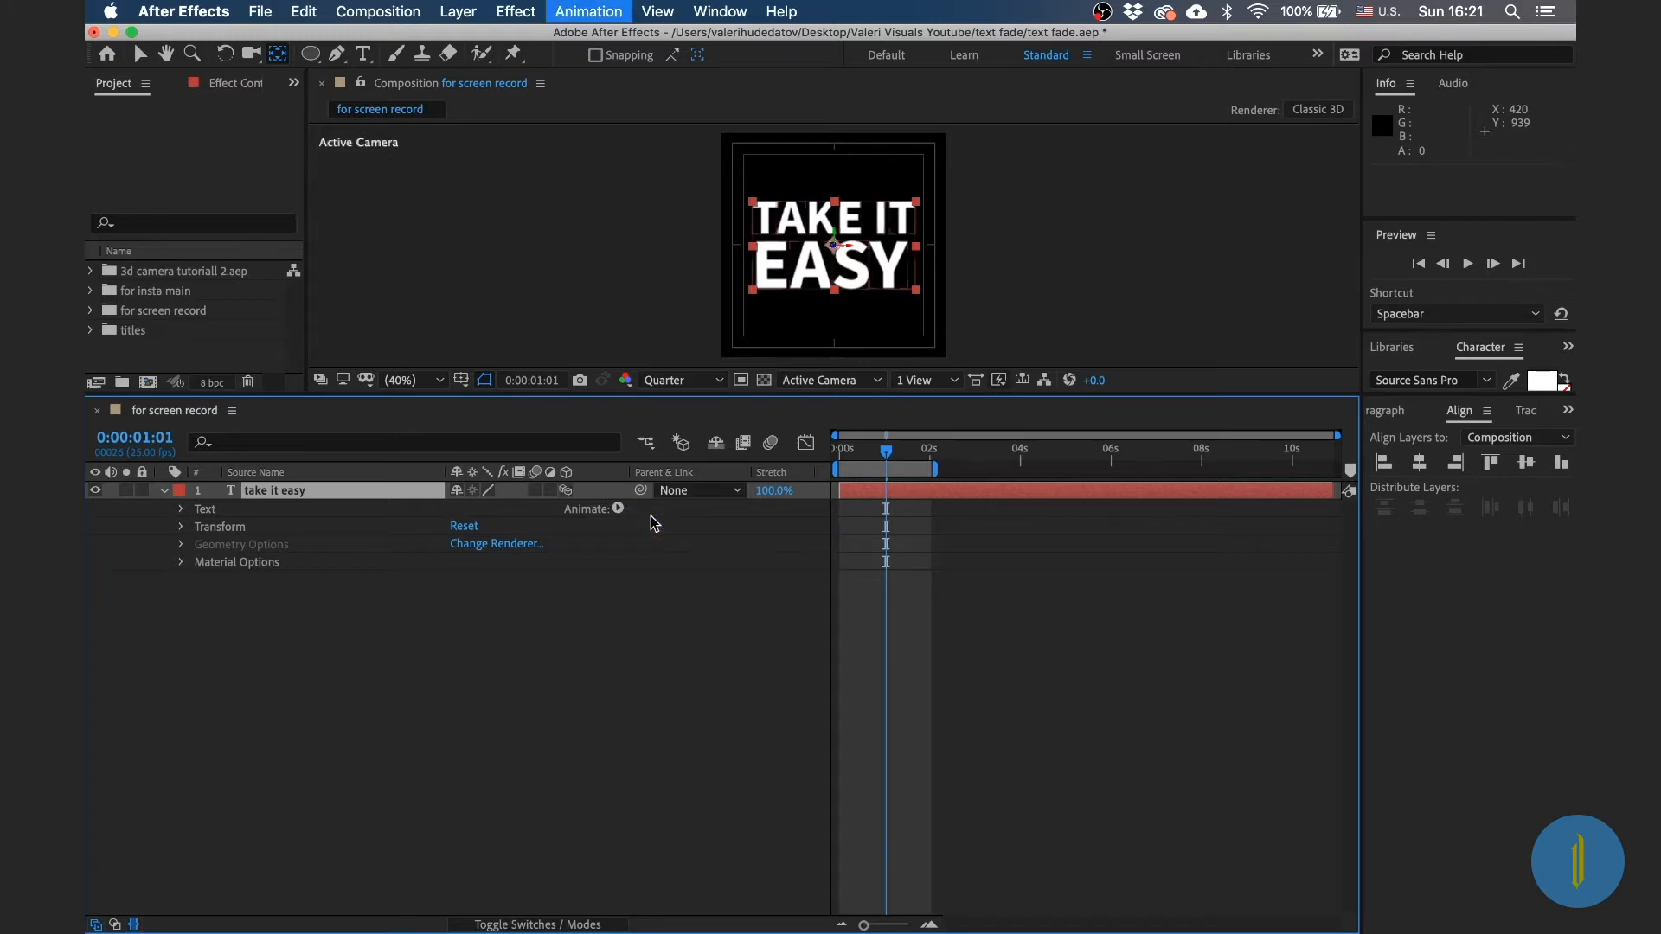
Step: Add a Position text animator to the layer and include the Rotation property in the same animator
click(618, 509)
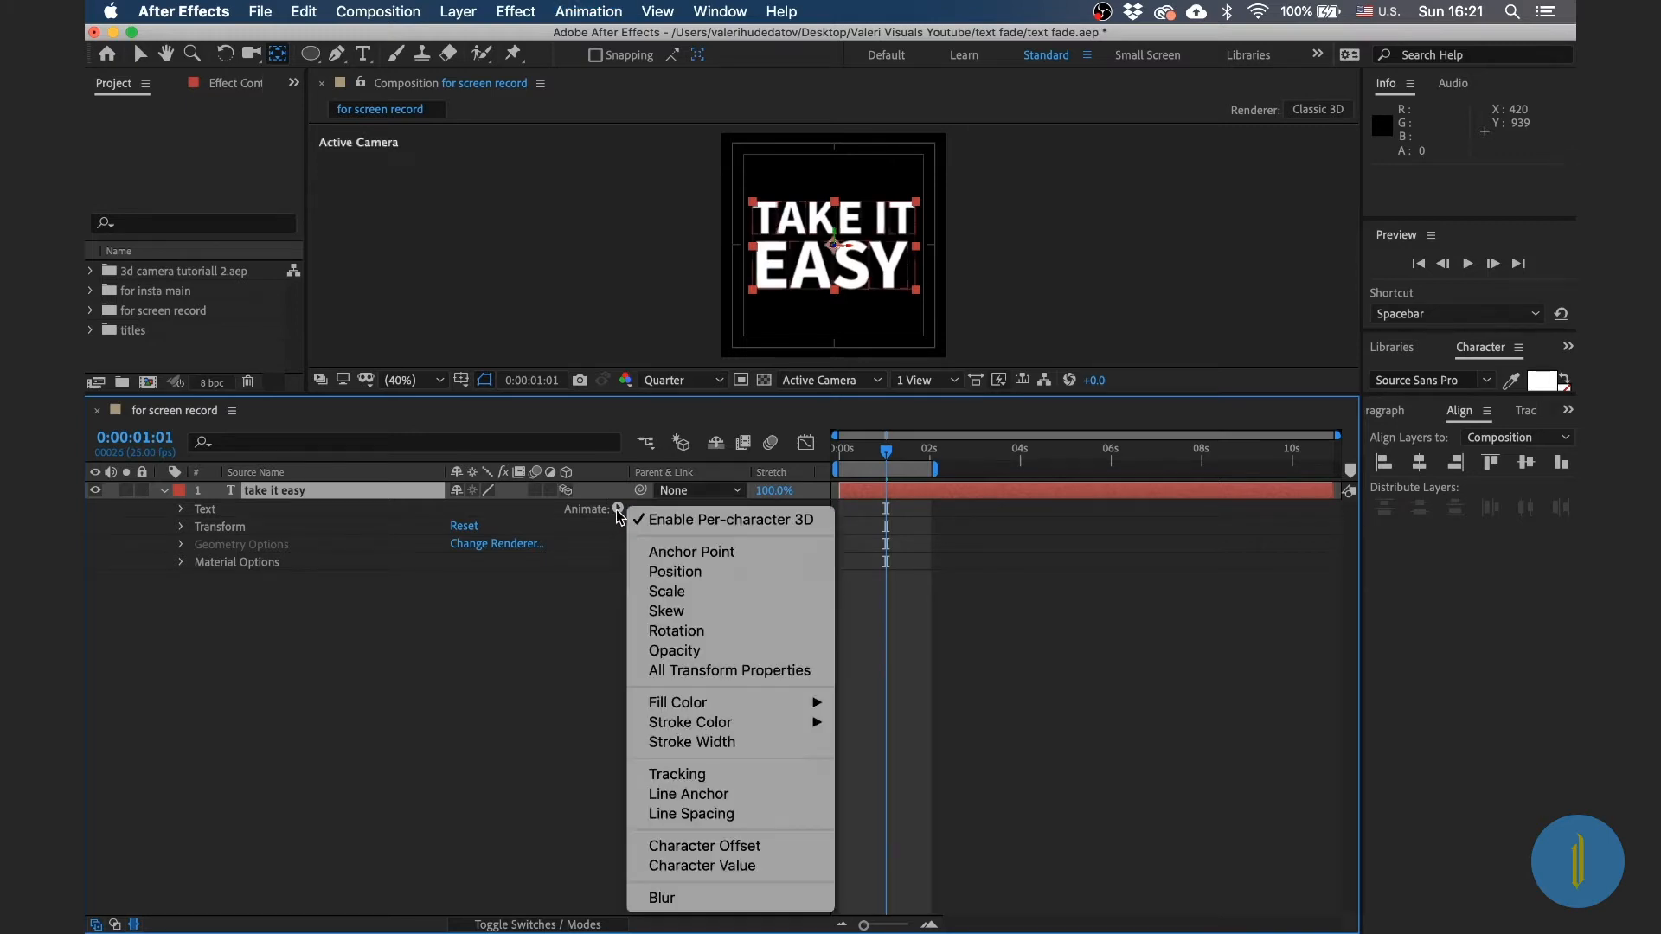
click(654, 574)
click(619, 579)
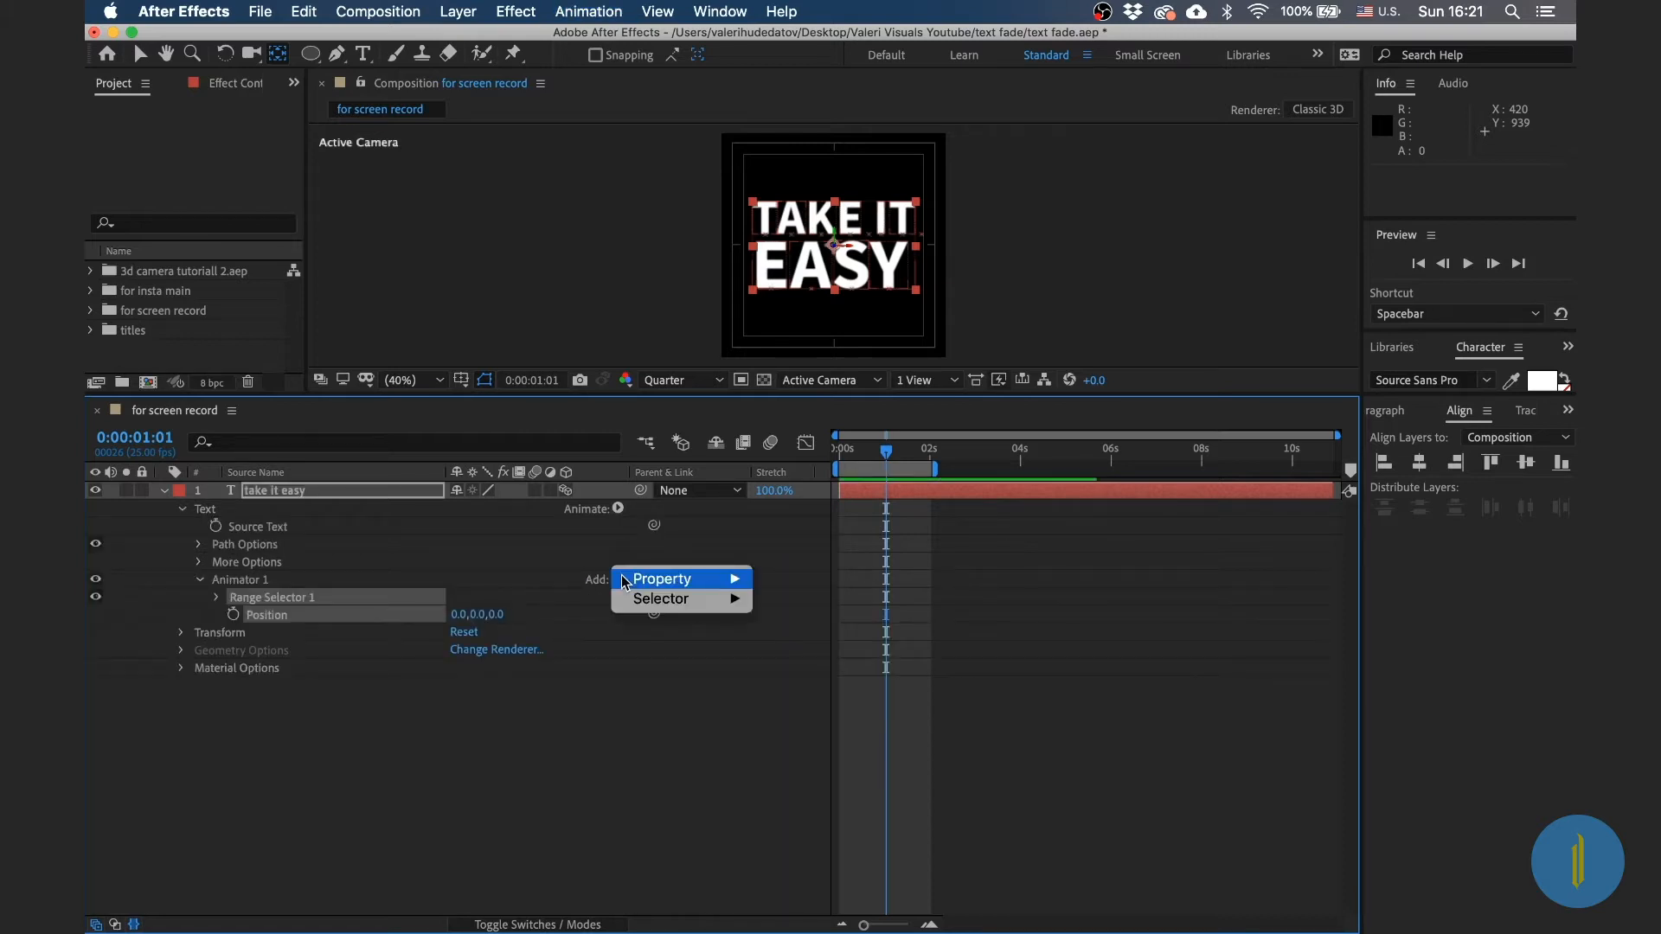
mouse_move(675, 578)
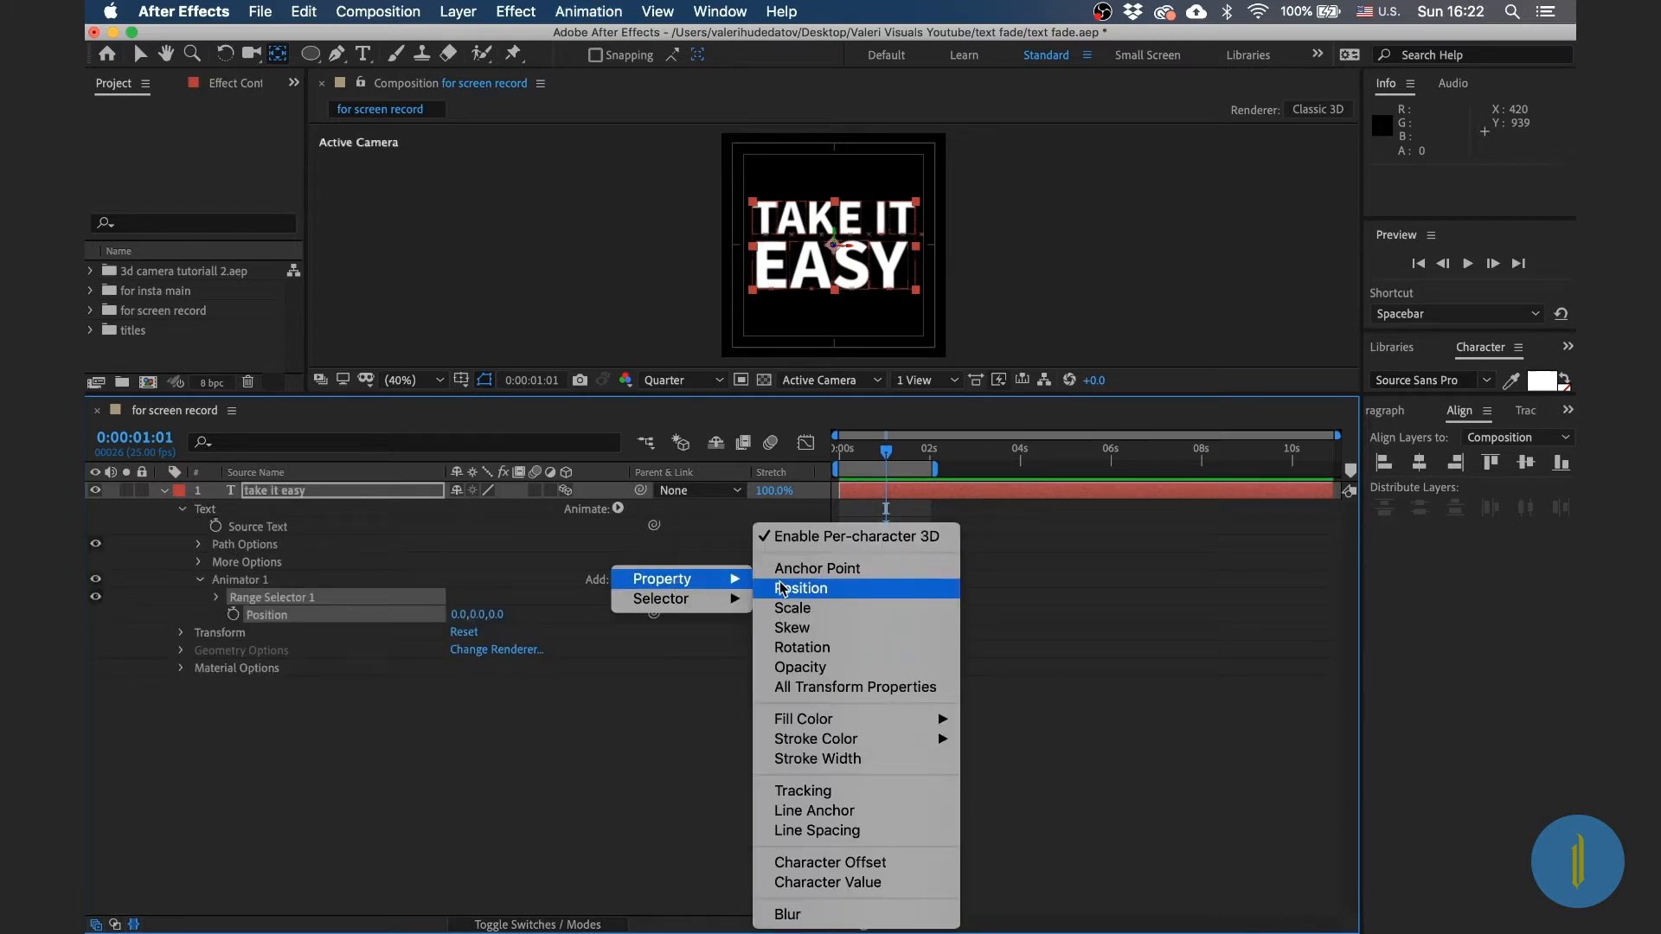
click(783, 648)
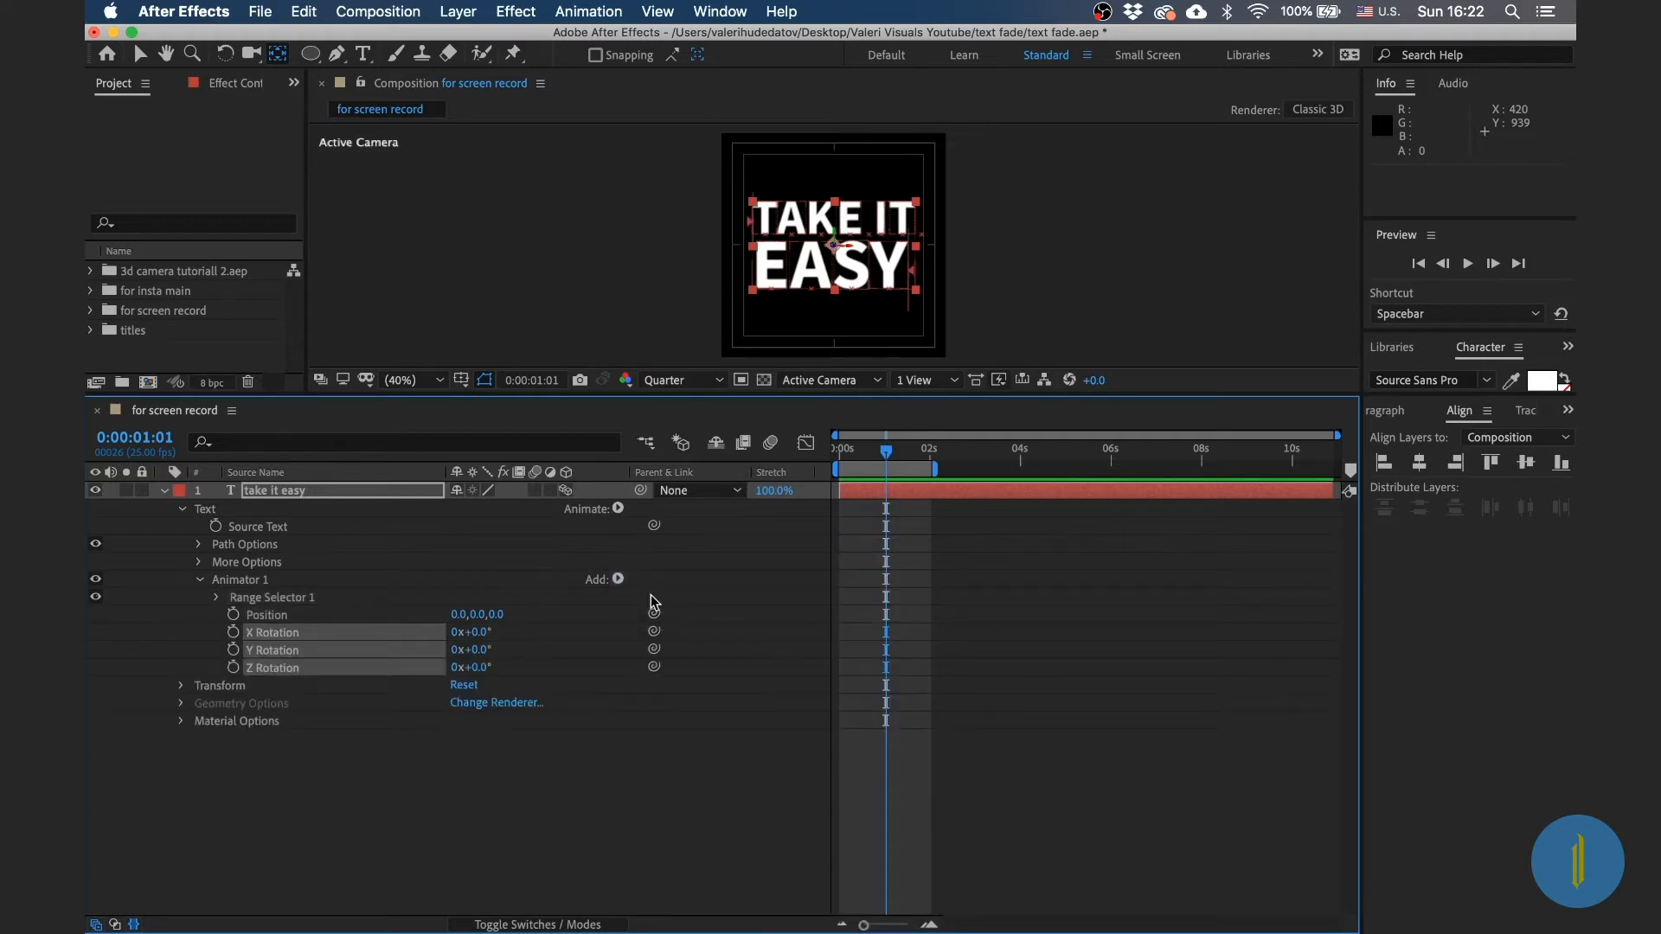
Step: Add the Opacity and Blur properties to Animator 1
click(618, 579)
mouse_move(675, 579)
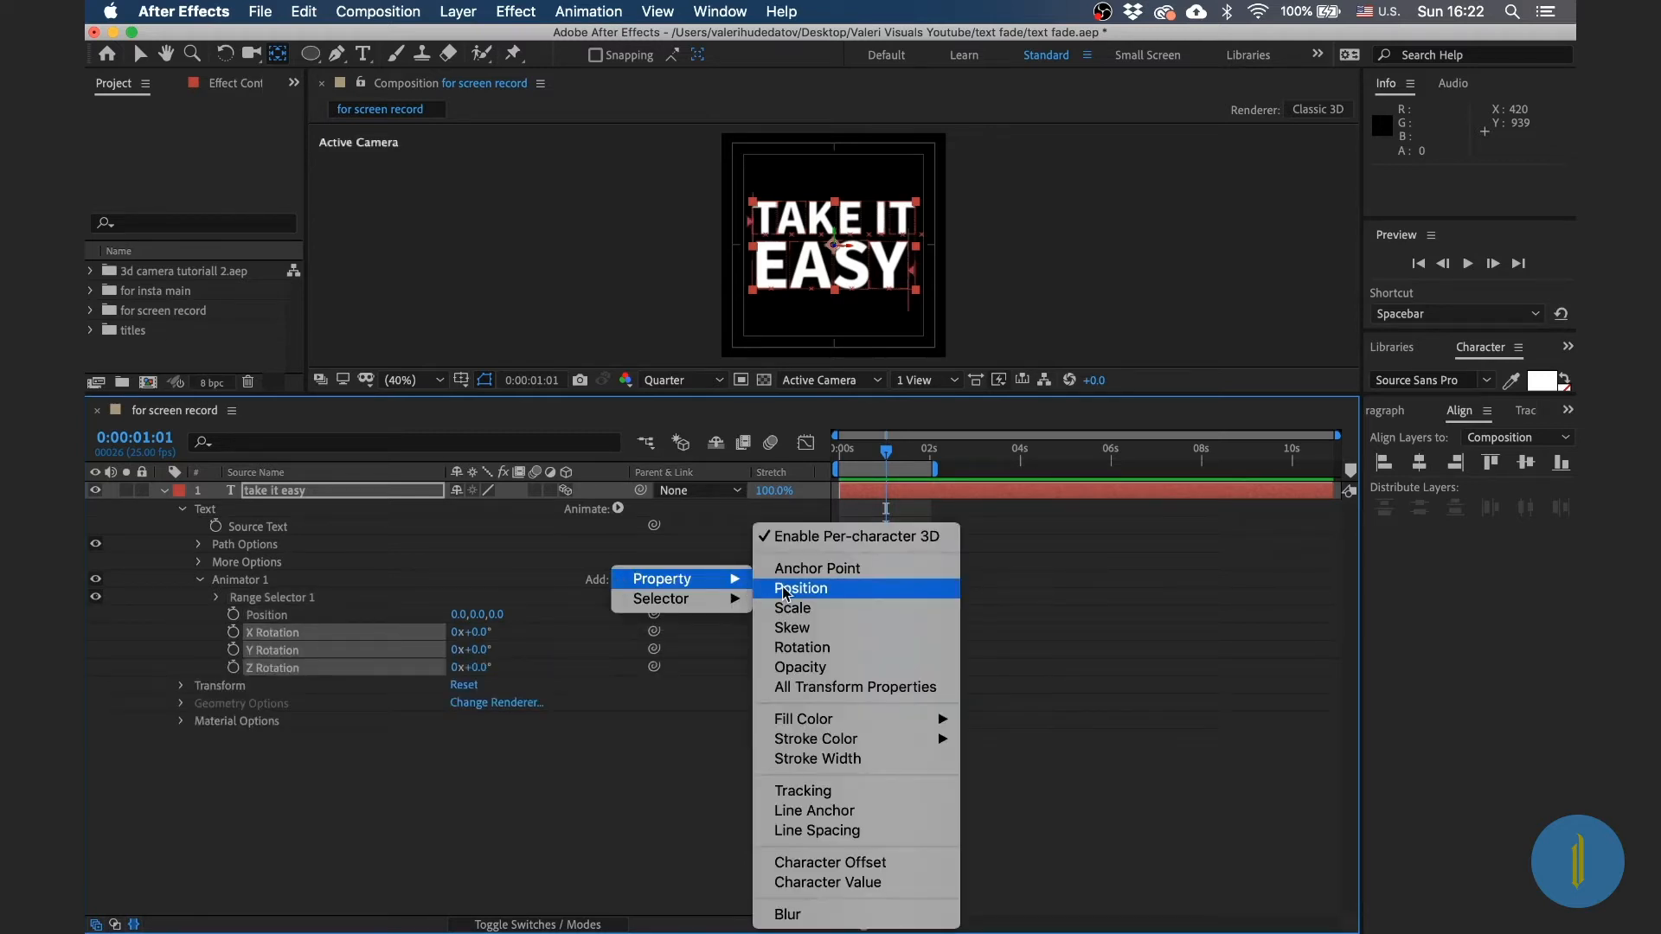
click(791, 667)
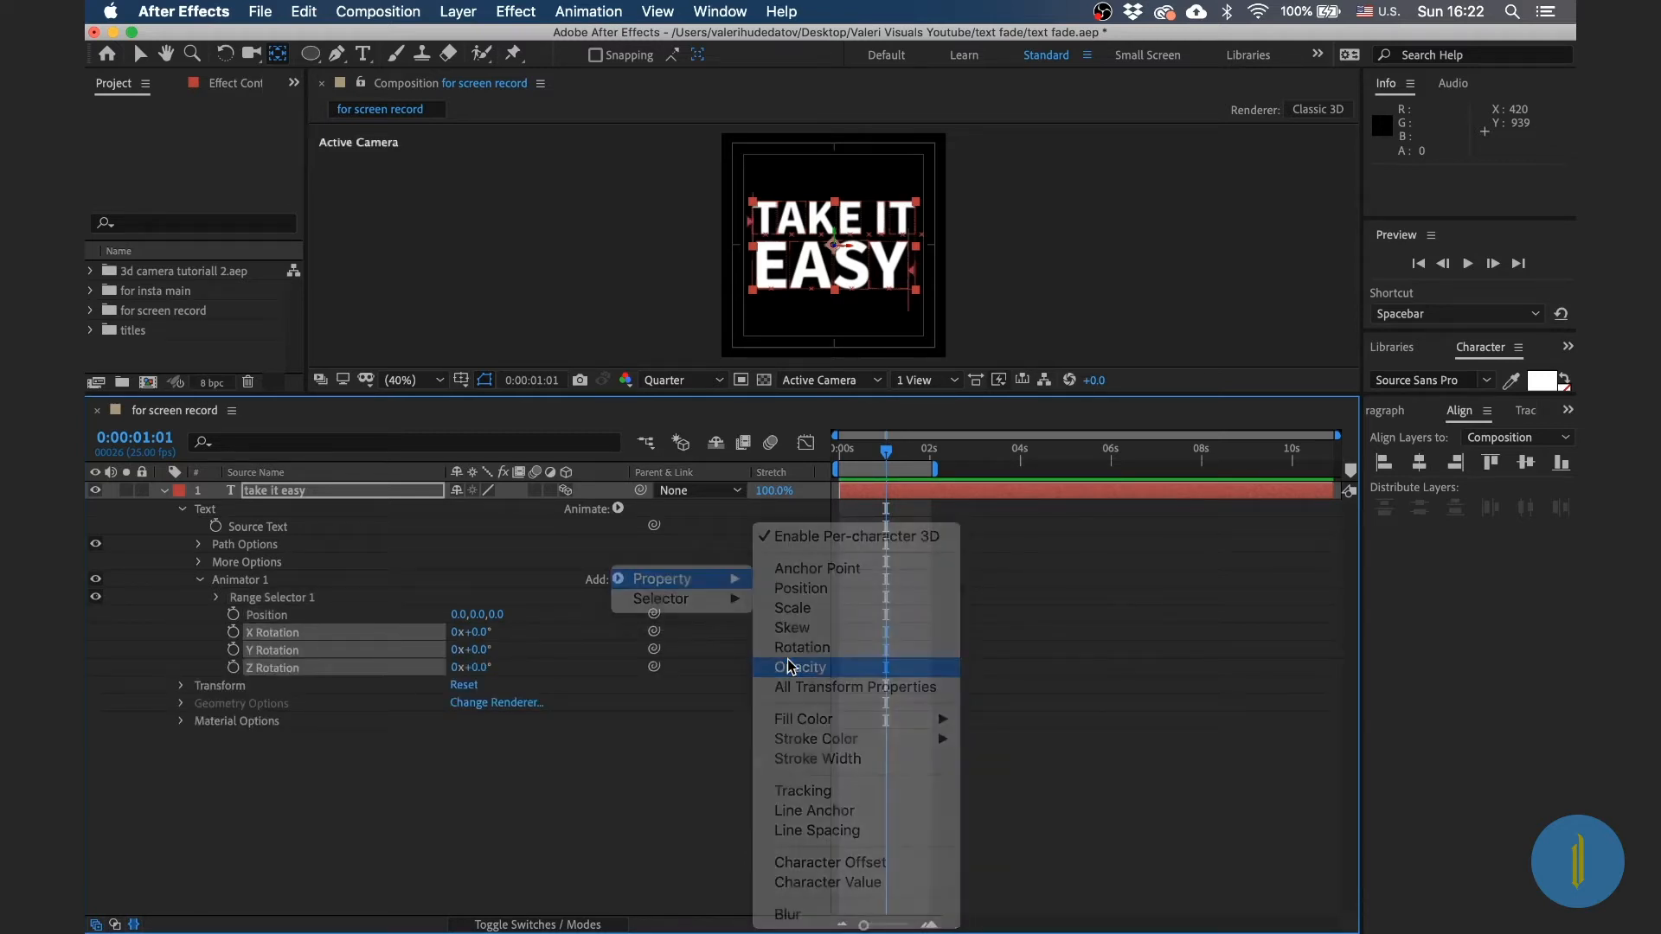
click(617, 579)
mouse_move(640, 578)
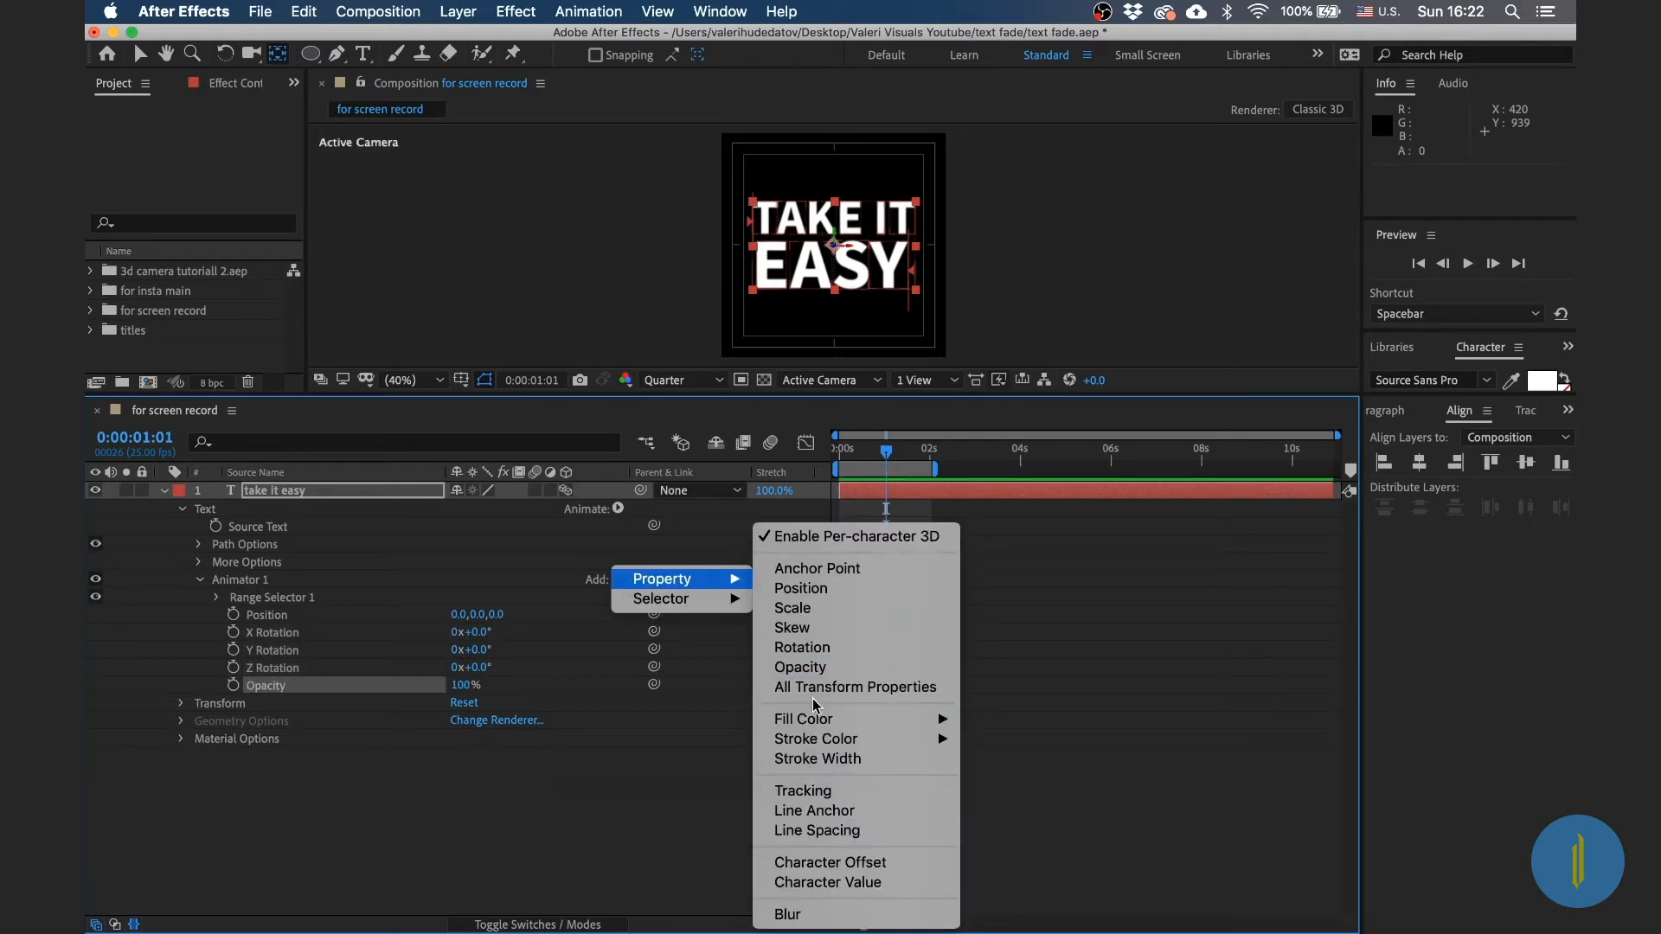
click(800, 914)
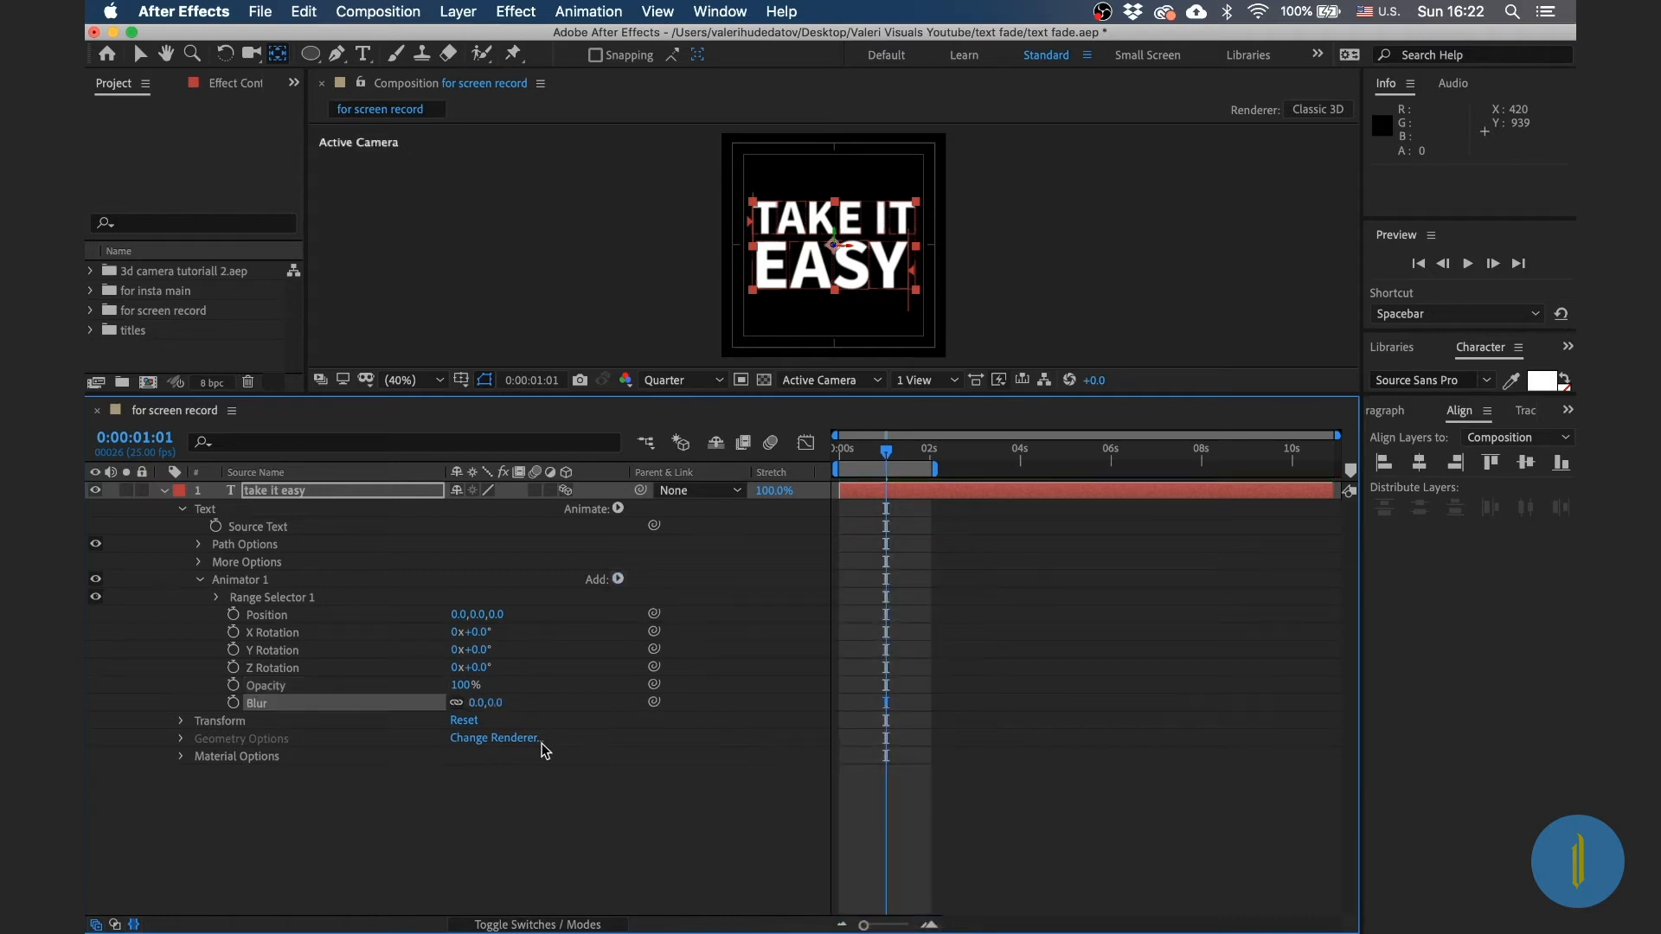
Step: Set the Y value of the animator's Position to -105
click(476, 614)
click(423, 616)
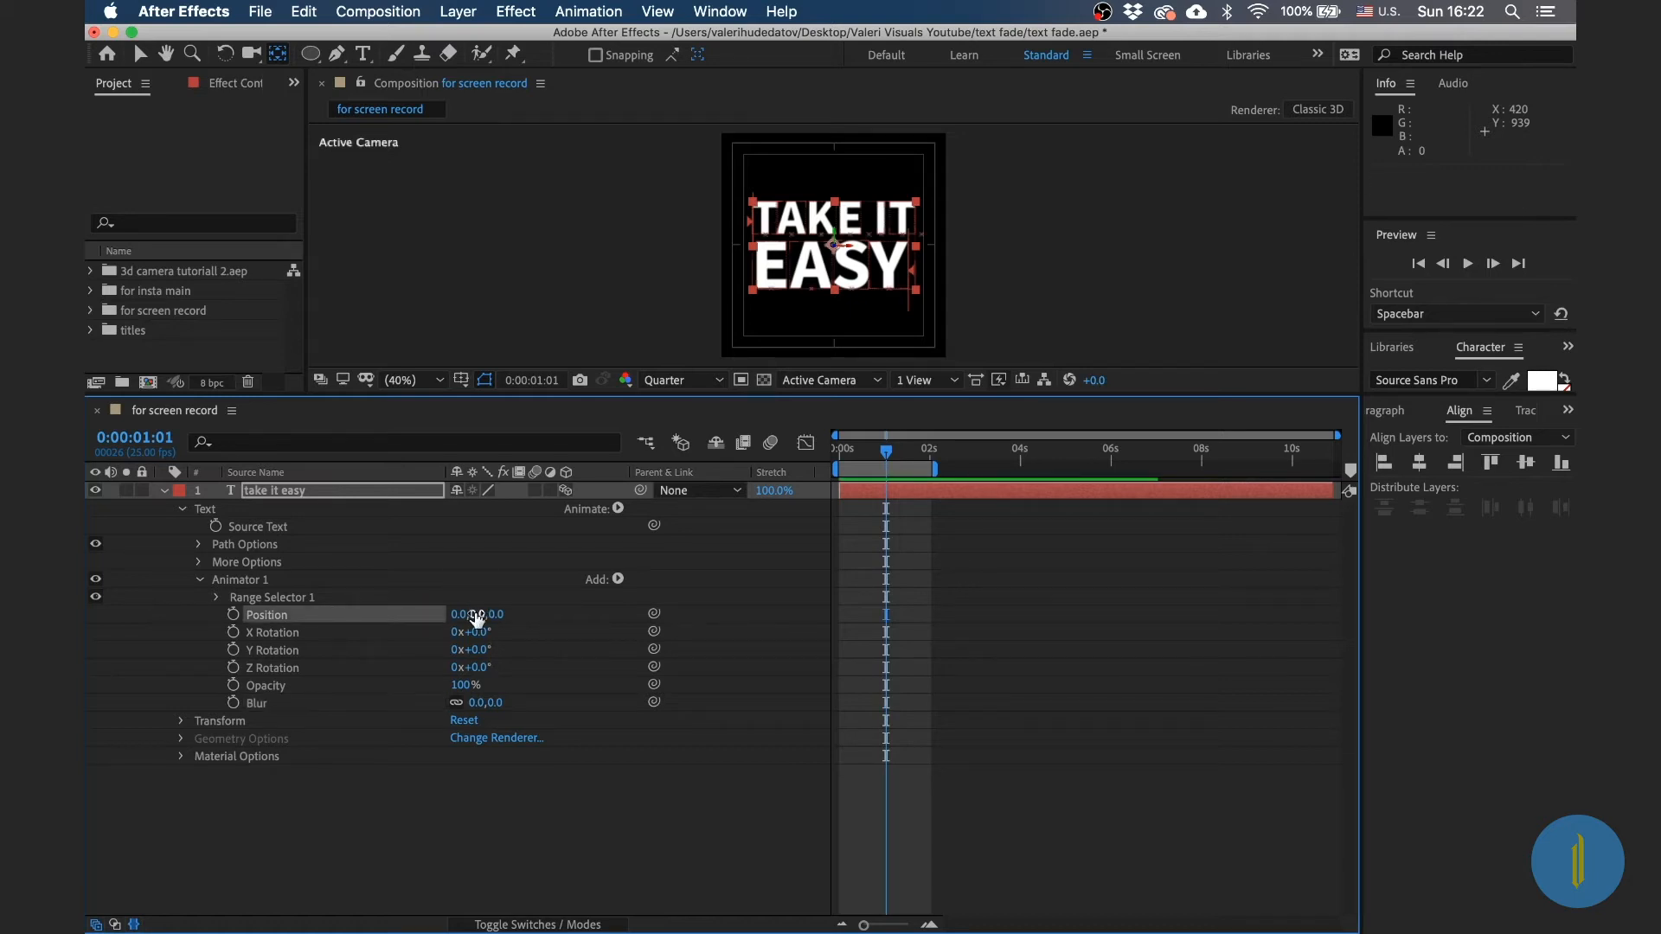
drag(477, 614, 487, 616)
click(486, 615)
text(-105)
key(Return)
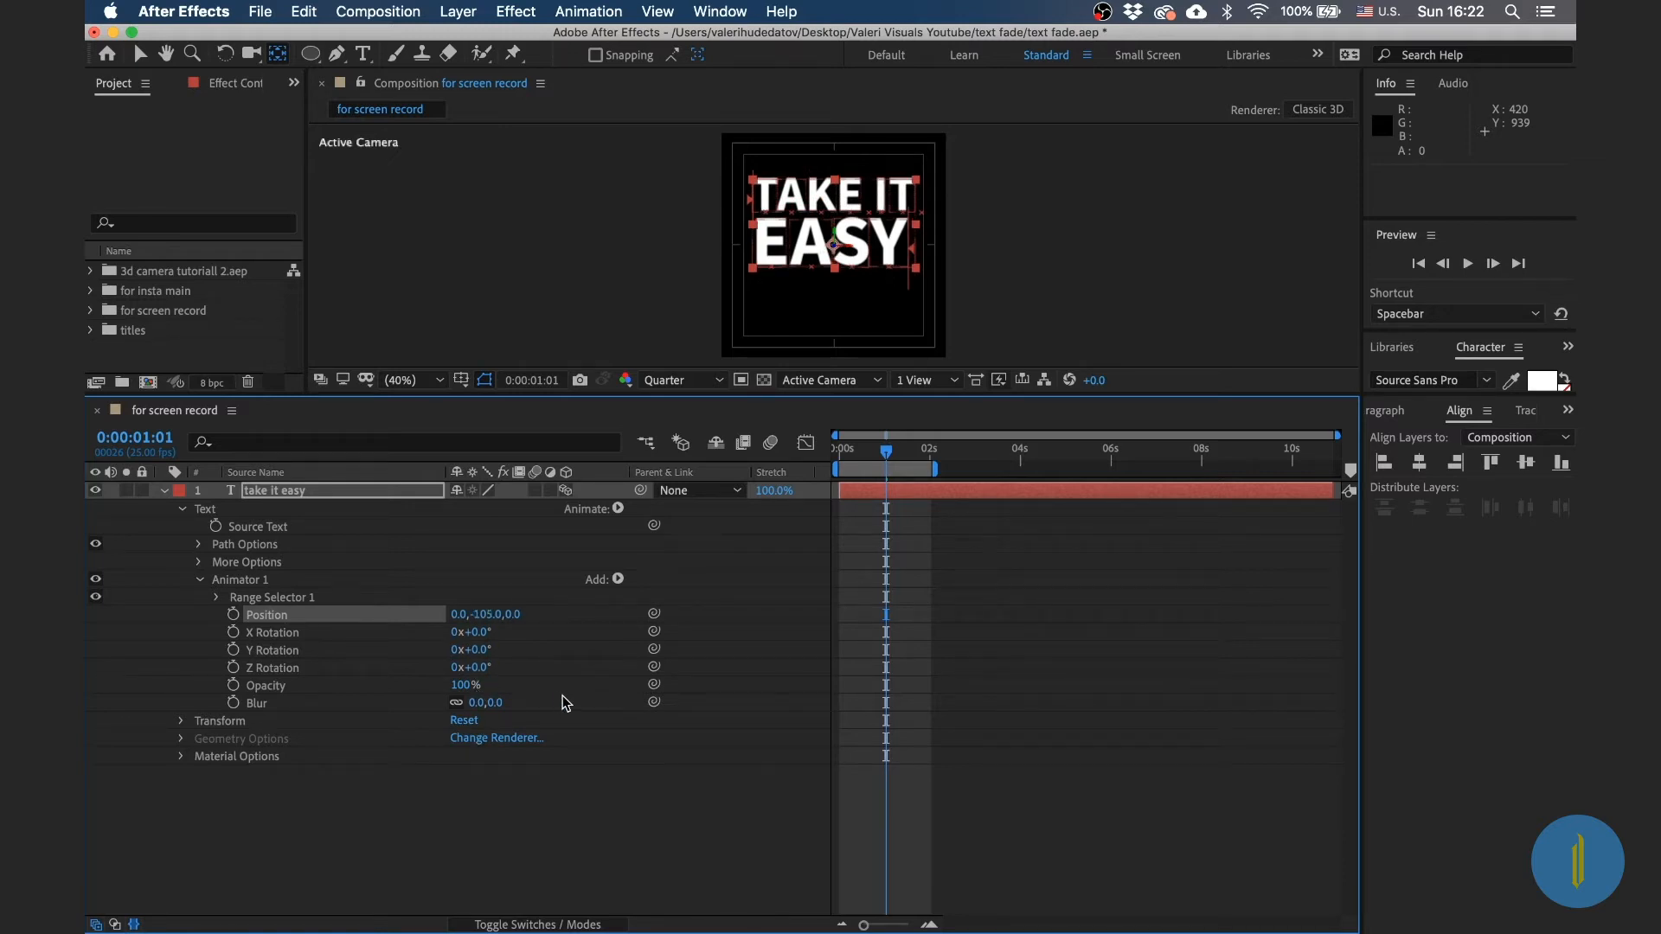
Step: Set the Z value of the animator's Position to -1000
drag(511, 616, 180, 644)
click(522, 615)
text(-100)
key(Return)
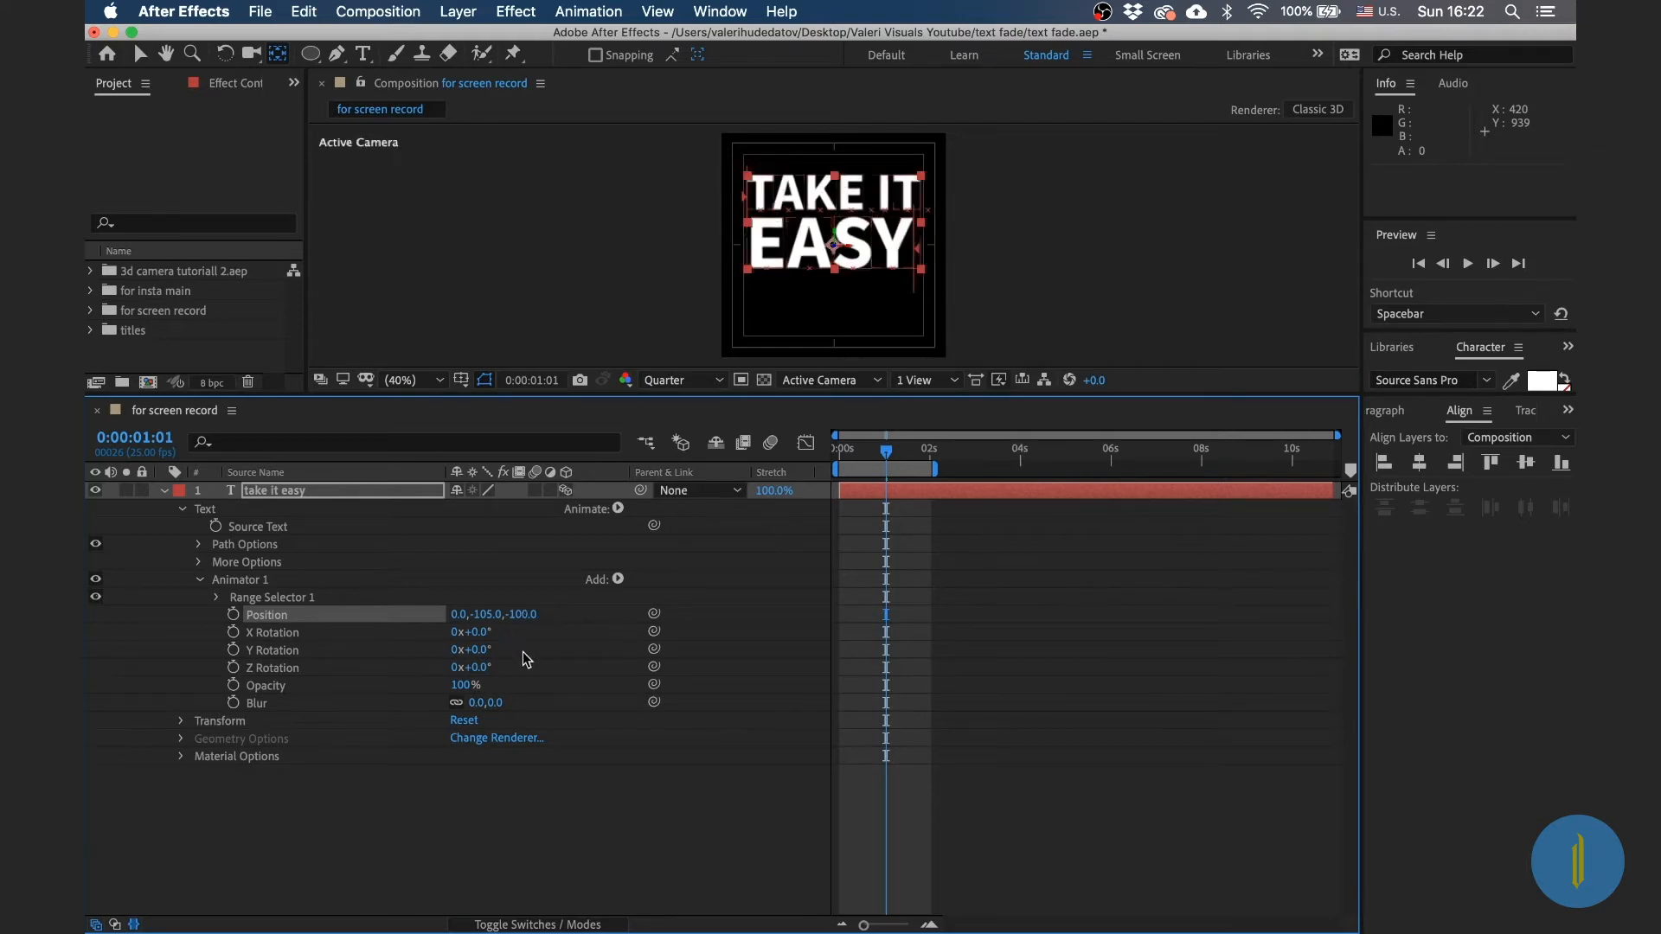
click(526, 616)
text(0)
key(Return)
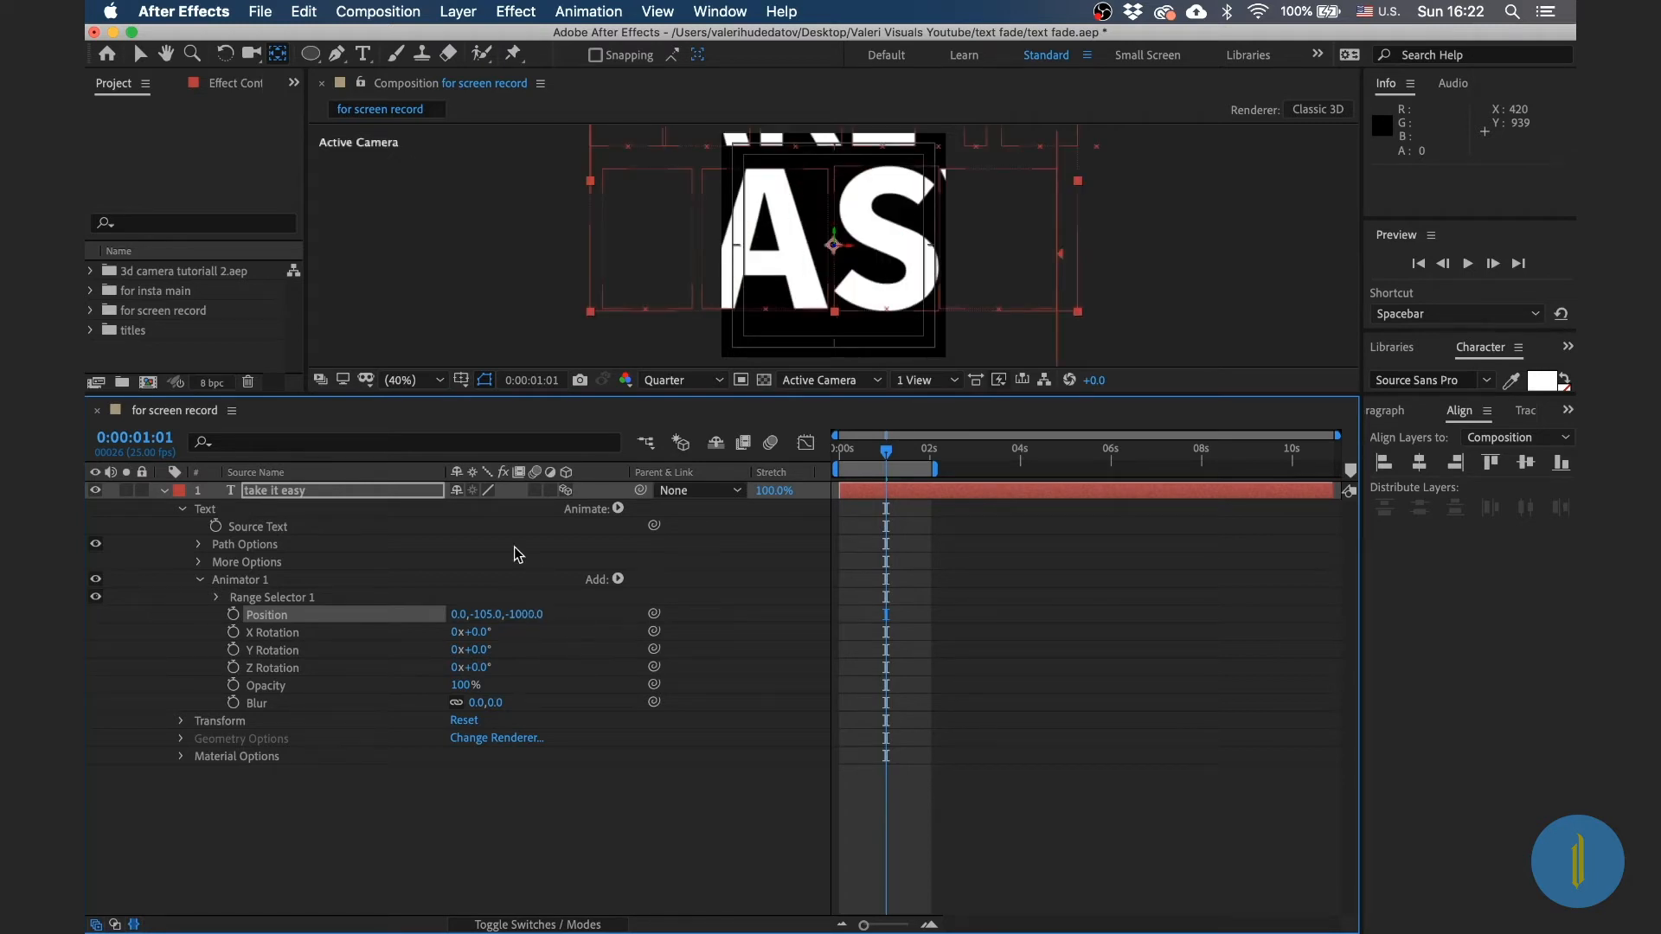
Step: Set the animator's X Rotation to 10°, Y Rotation to 10° and Z Rotation to 30°, and save the project
click(480, 633)
text(10)
key(Return)
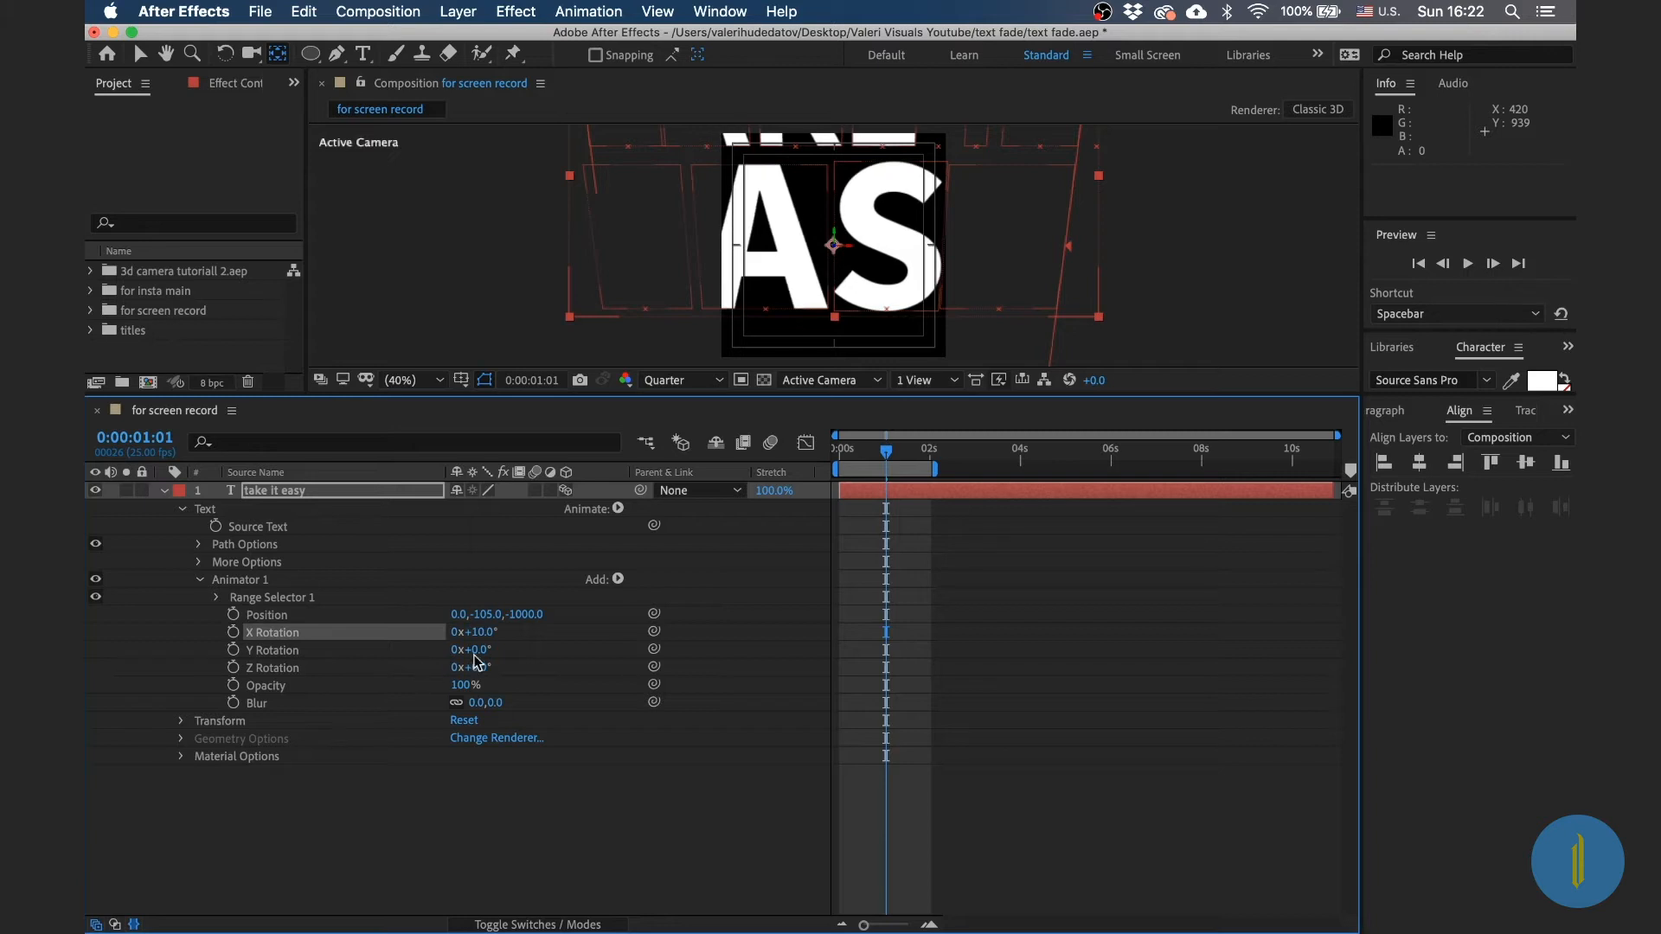
click(478, 649)
text(10)
key(Return)
click(481, 668)
key(Return)
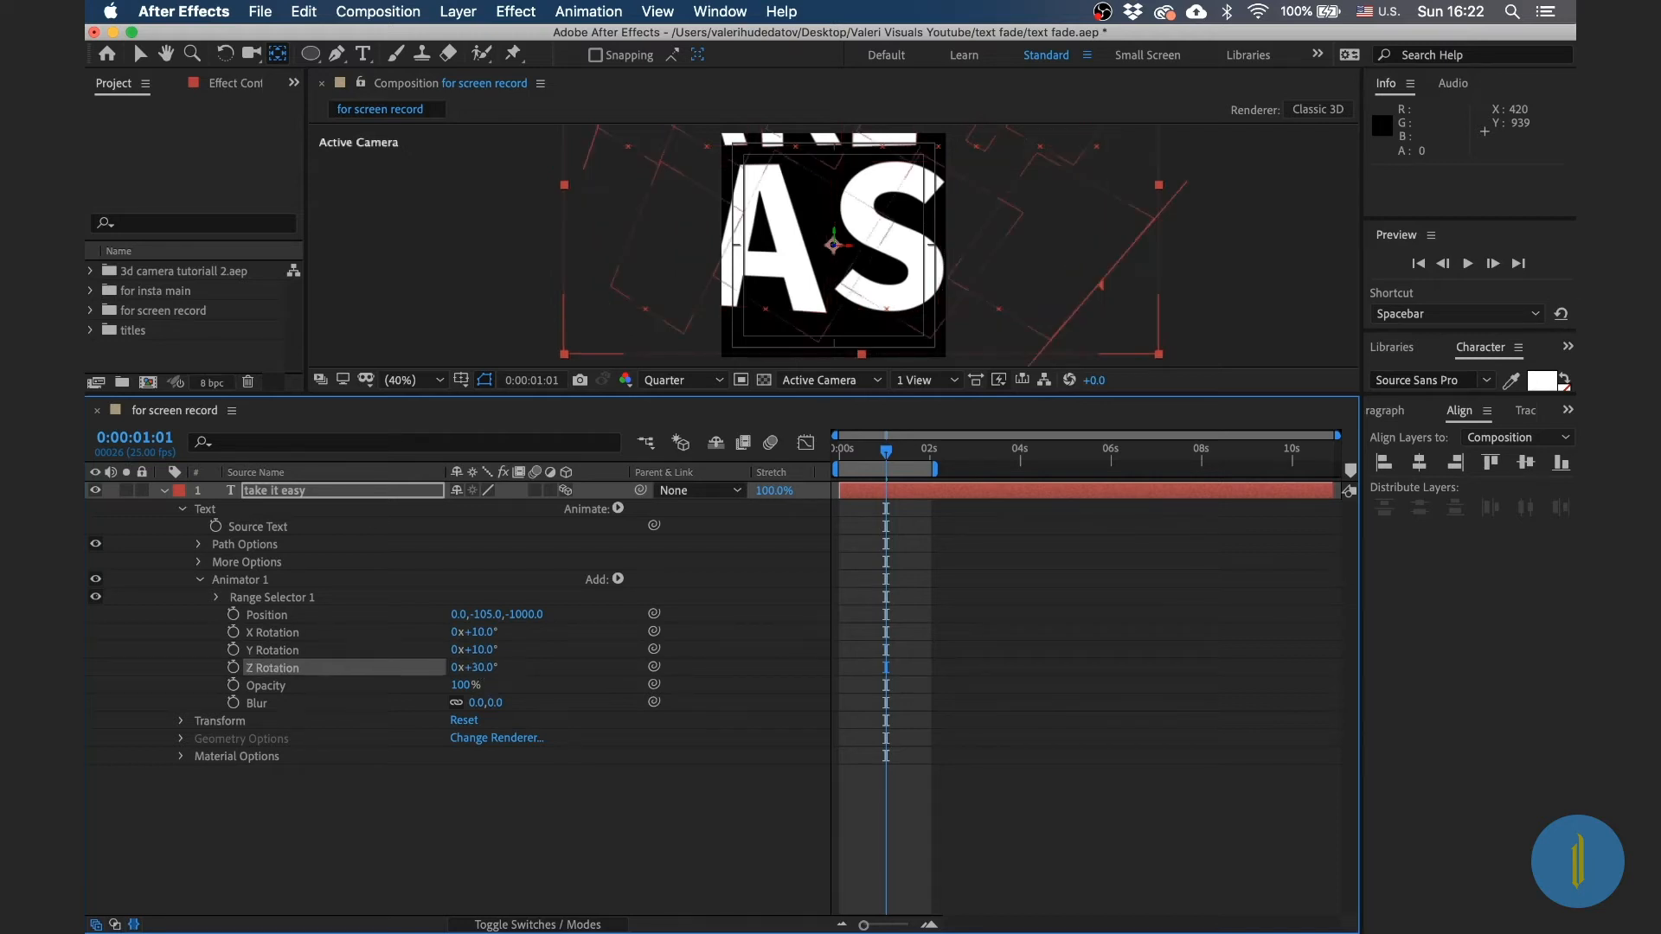
key(super+s)
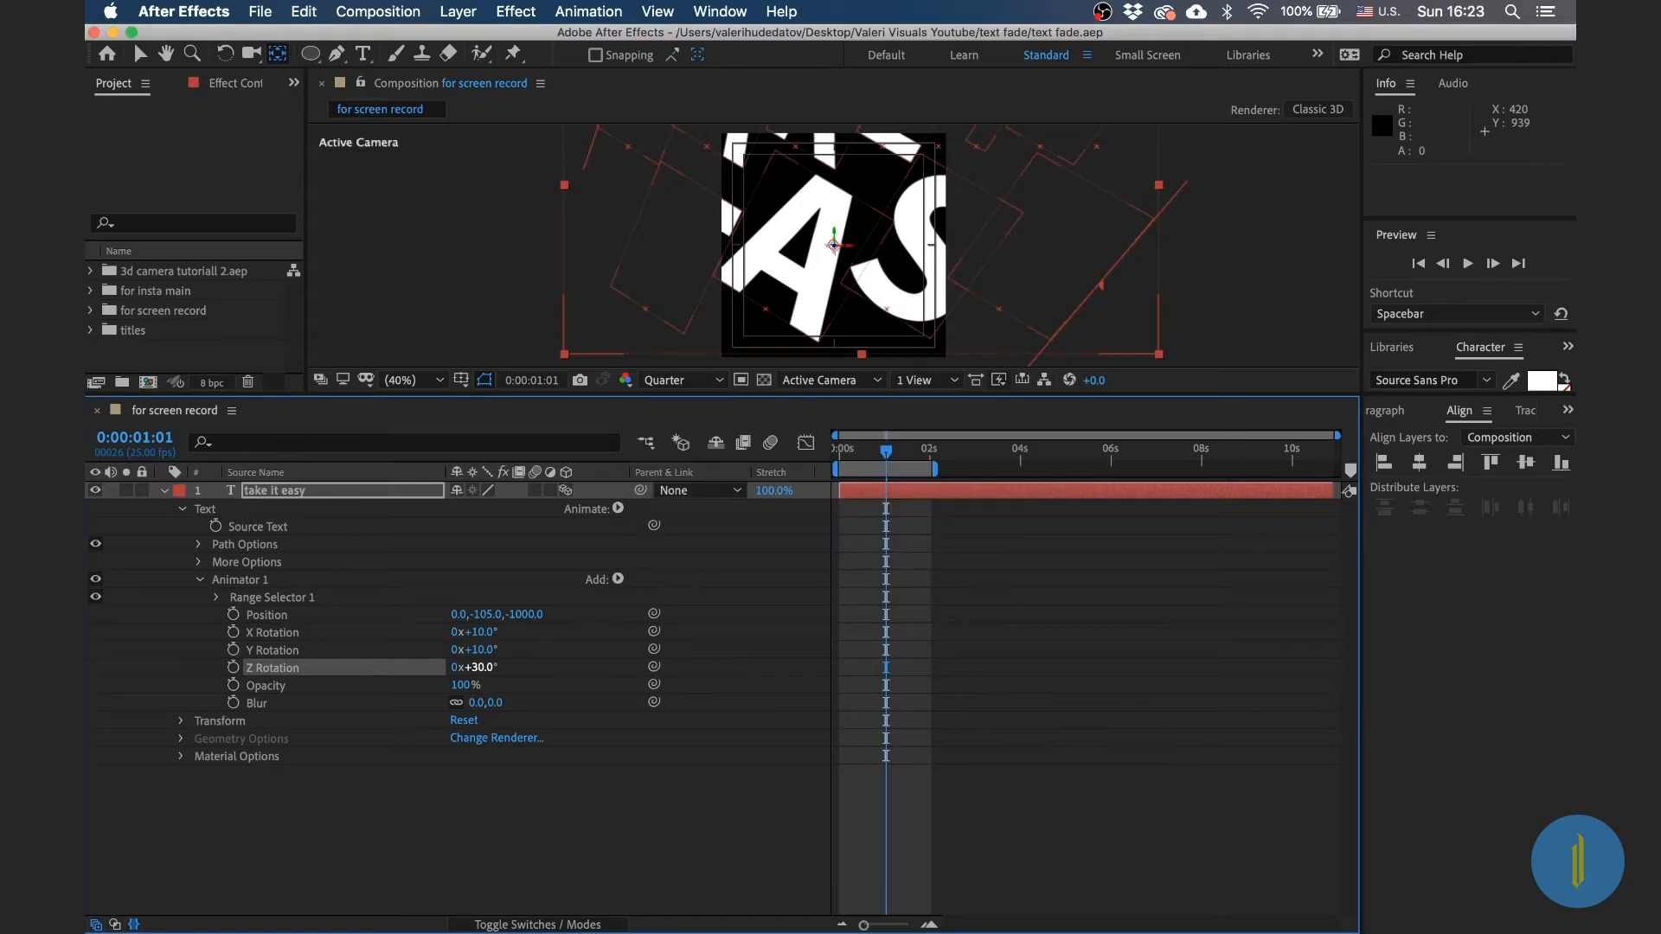
Step: Set the animator's Opacity to 0% and its Blur to 150
click(462, 686)
key(Return)
click(481, 703)
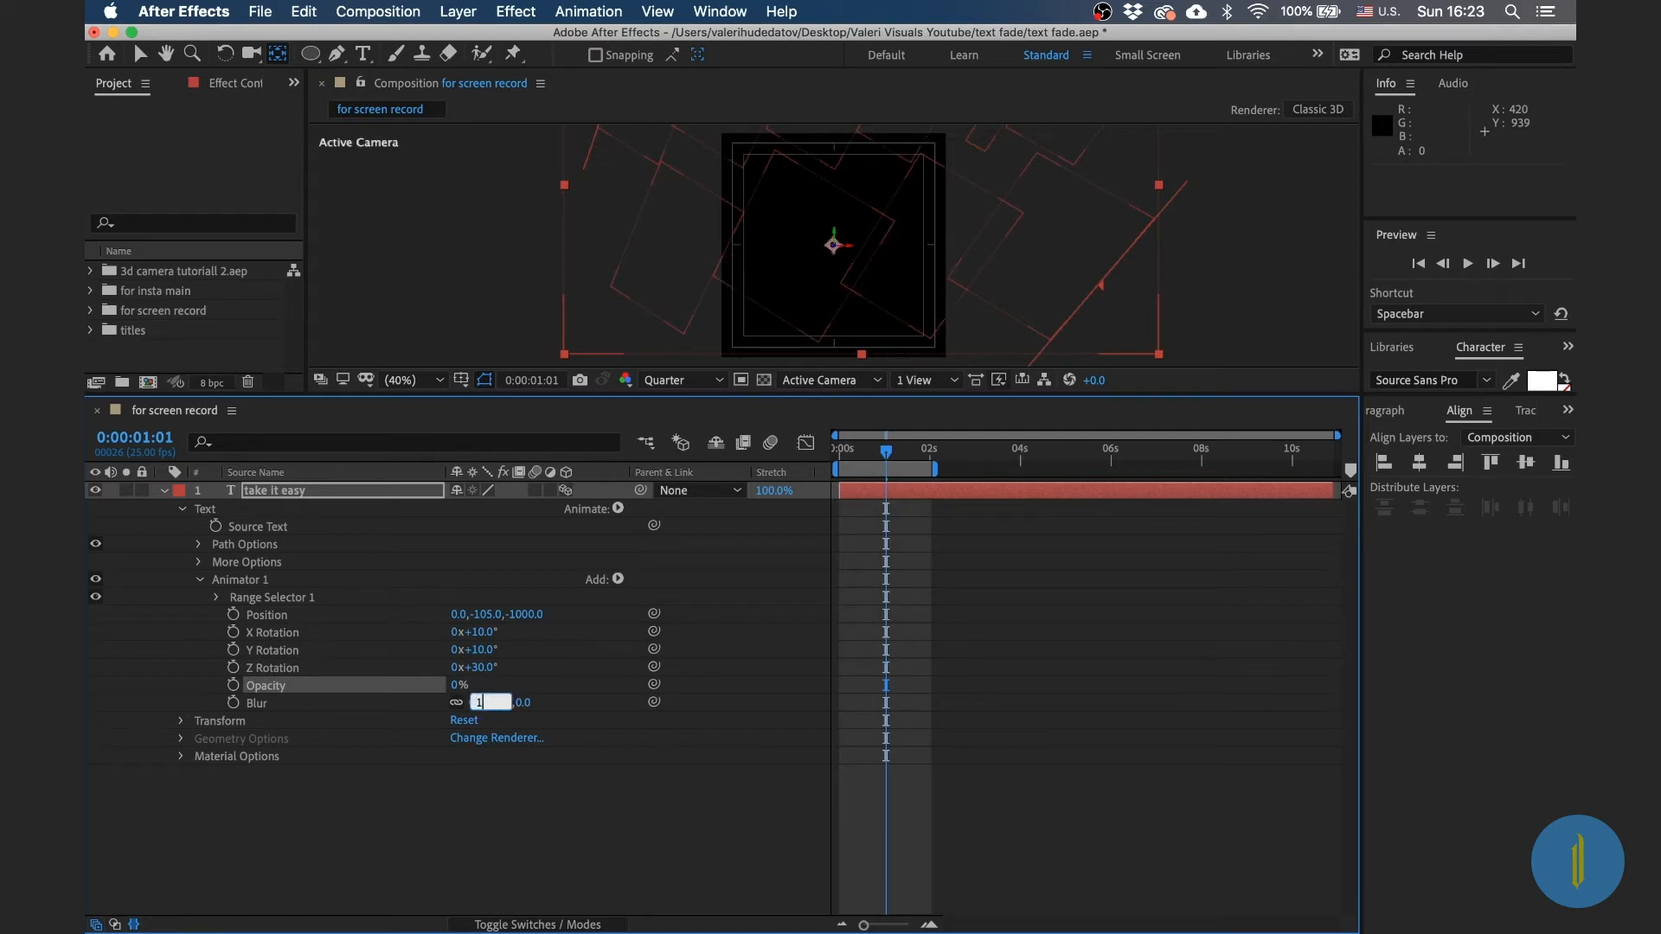
key(Return)
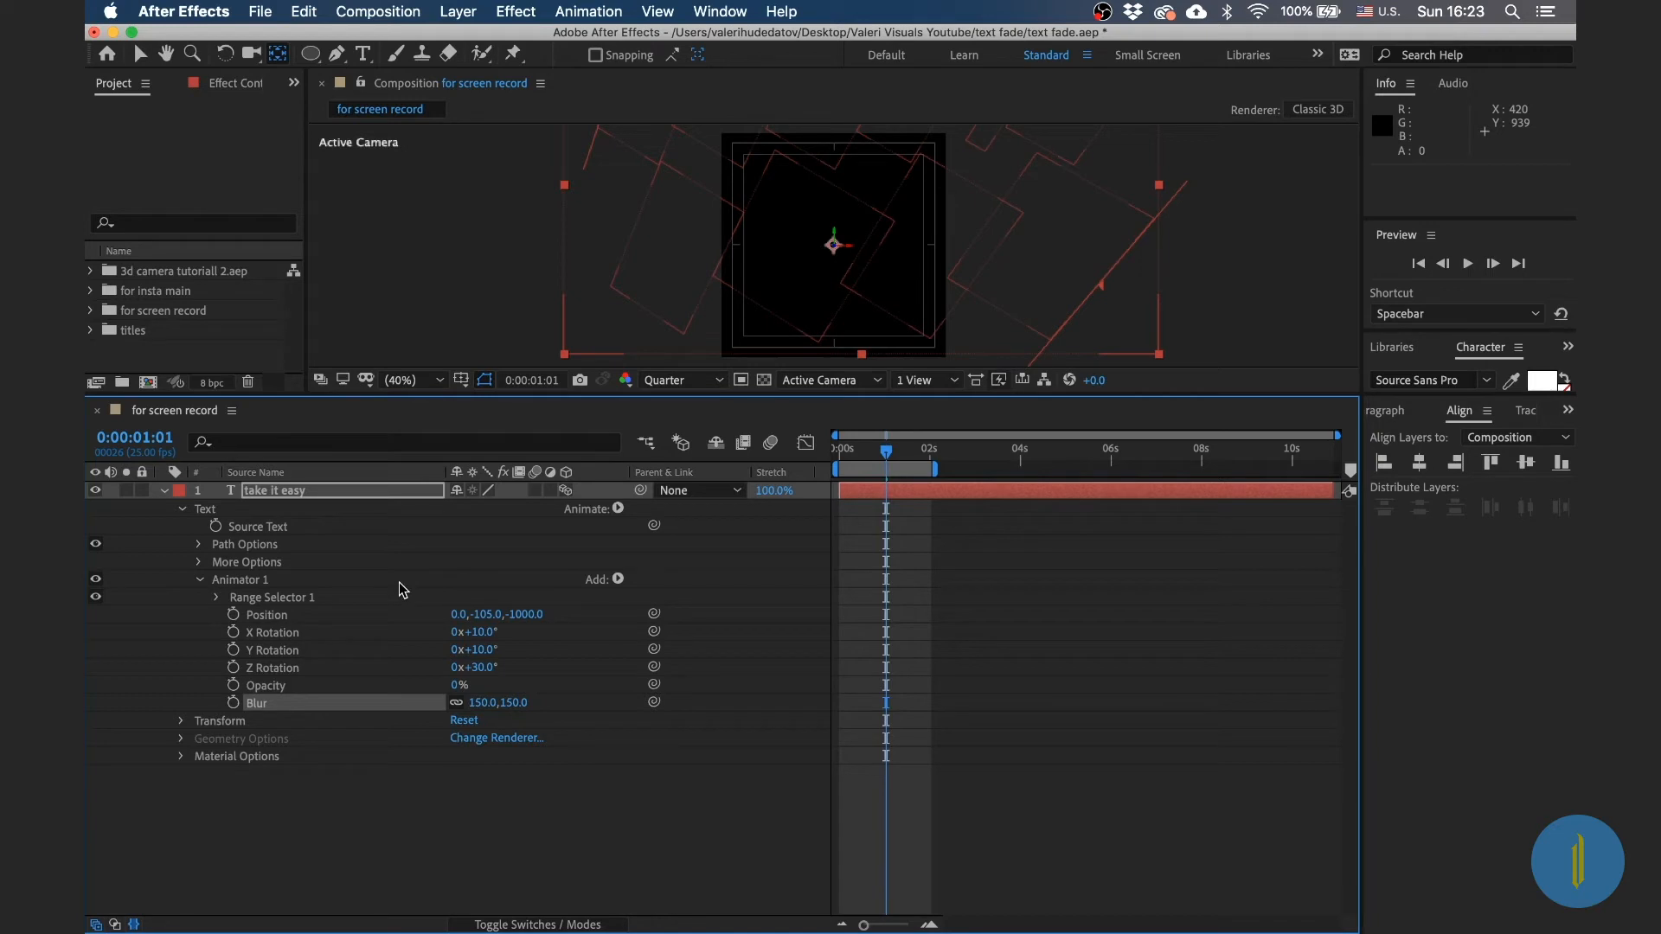
Step: In Range Selector 1's advanced options, set the shape to Ramp Up and turn on Randomize Order
click(217, 599)
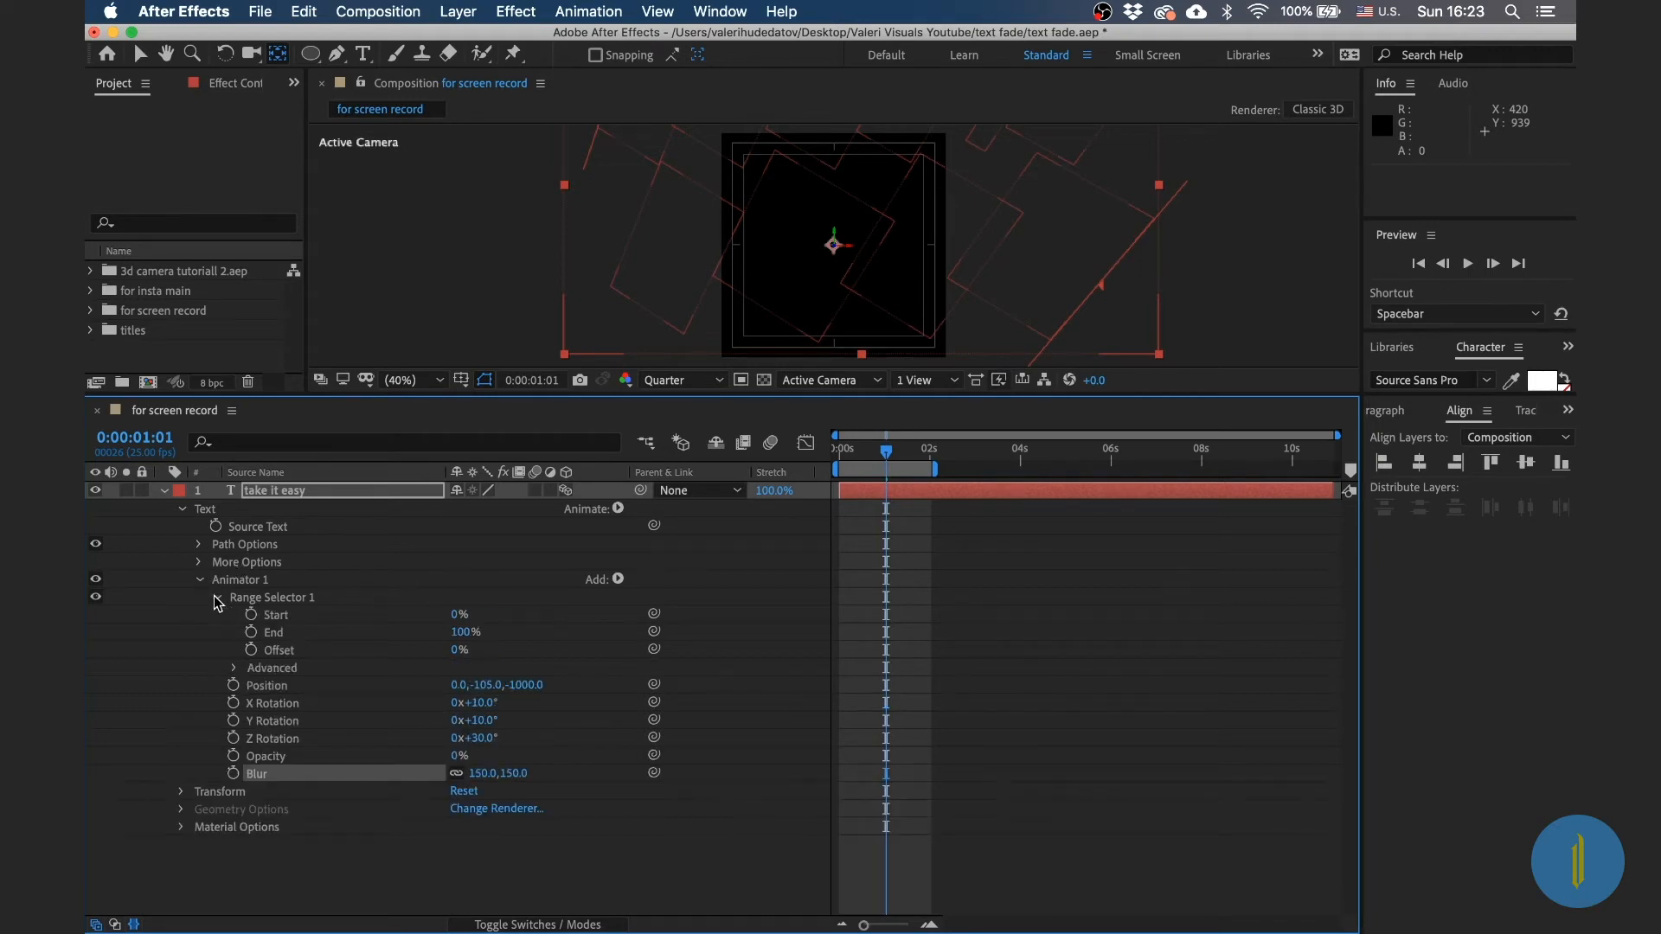
click(233, 669)
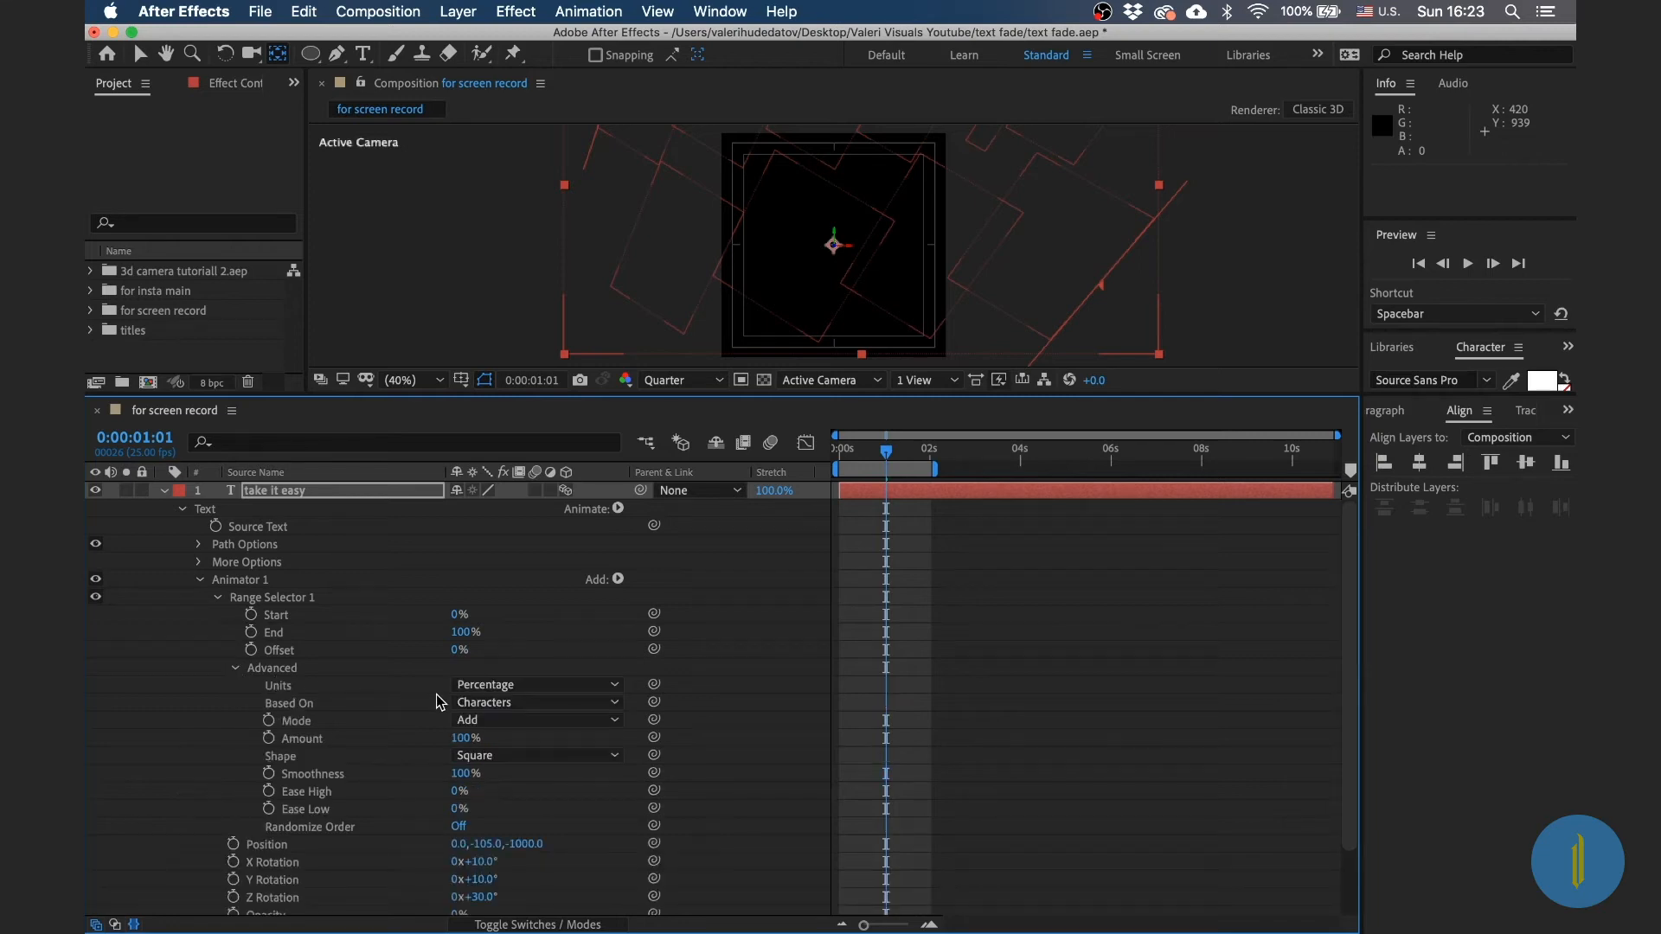
click(467, 755)
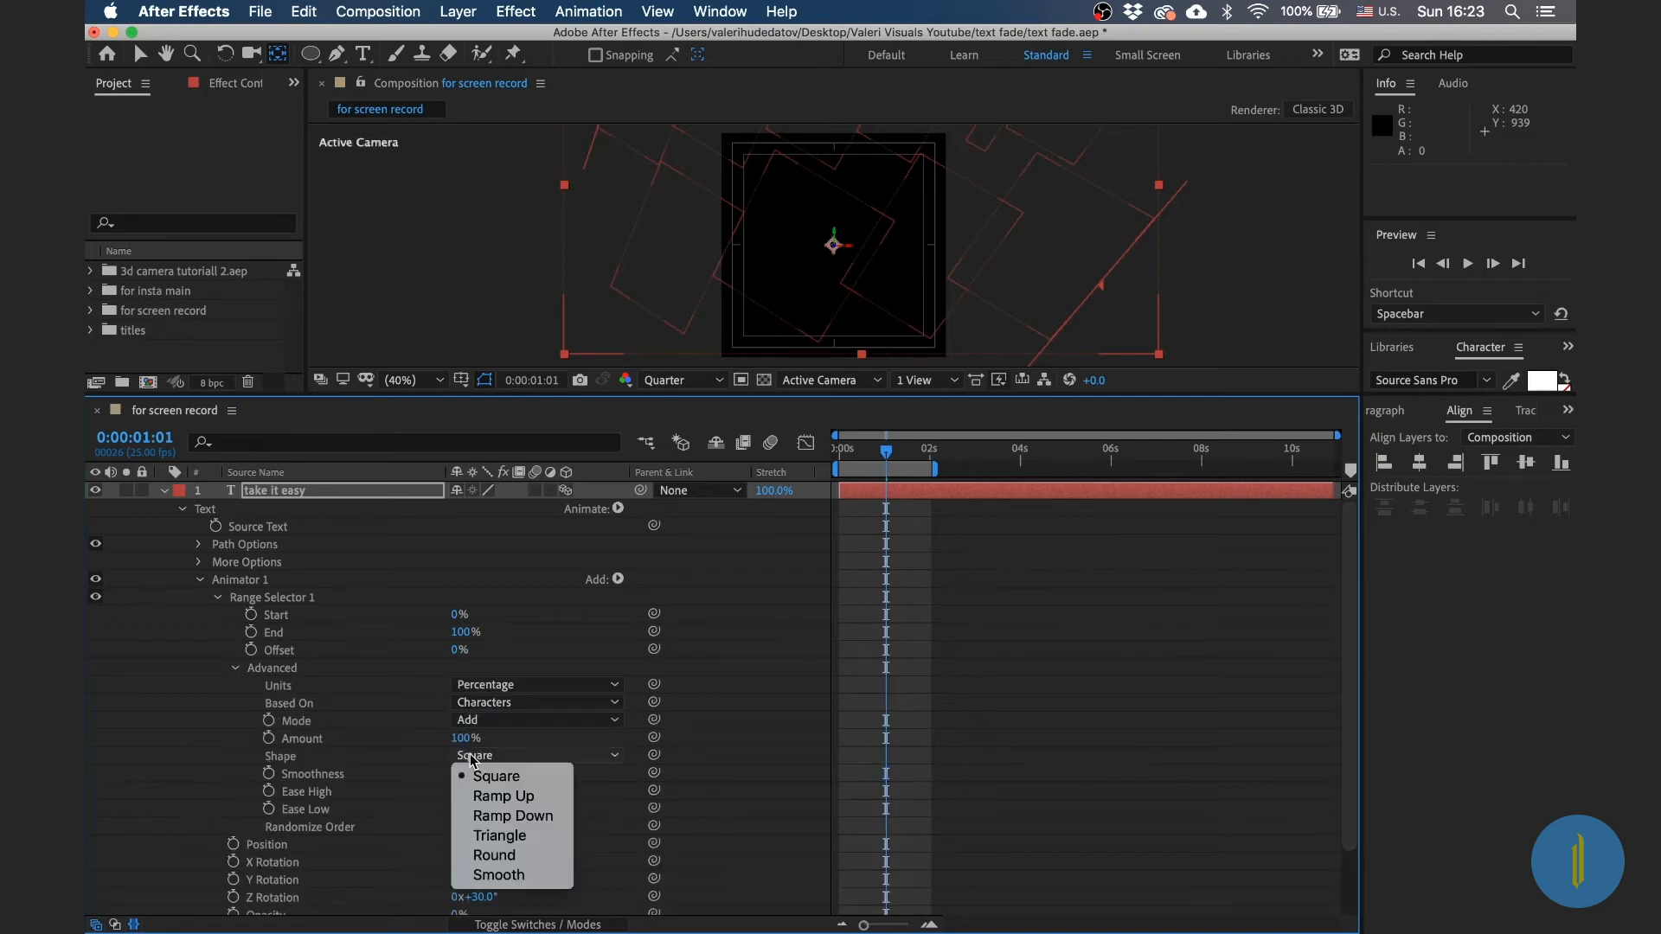
click(490, 797)
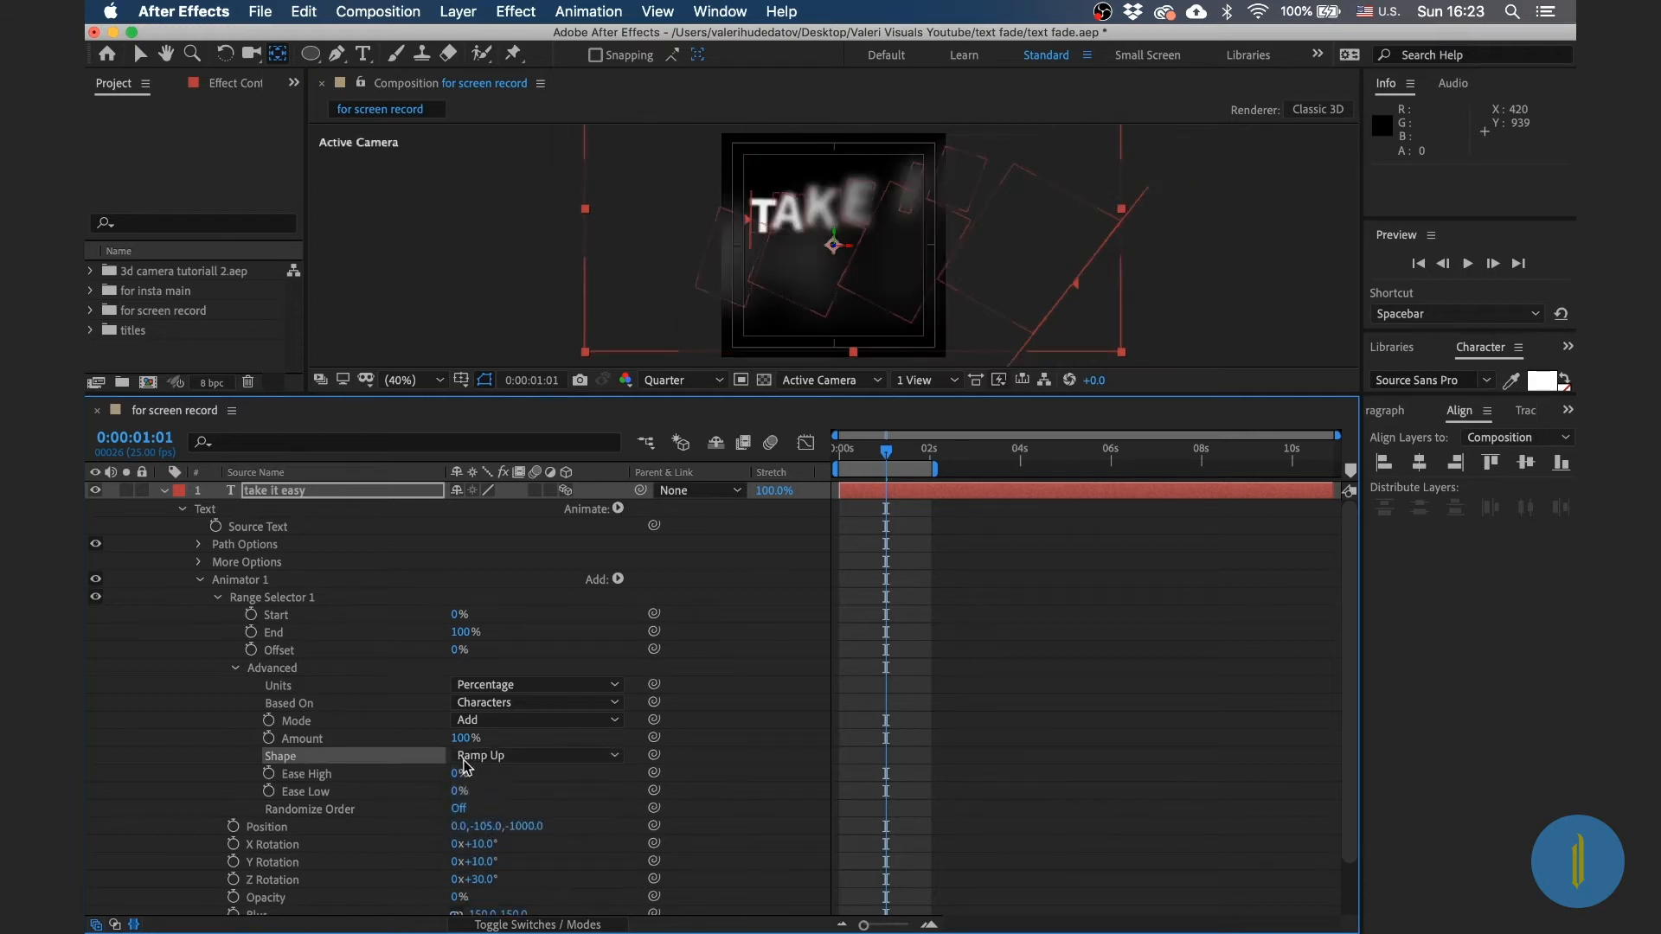
click(459, 809)
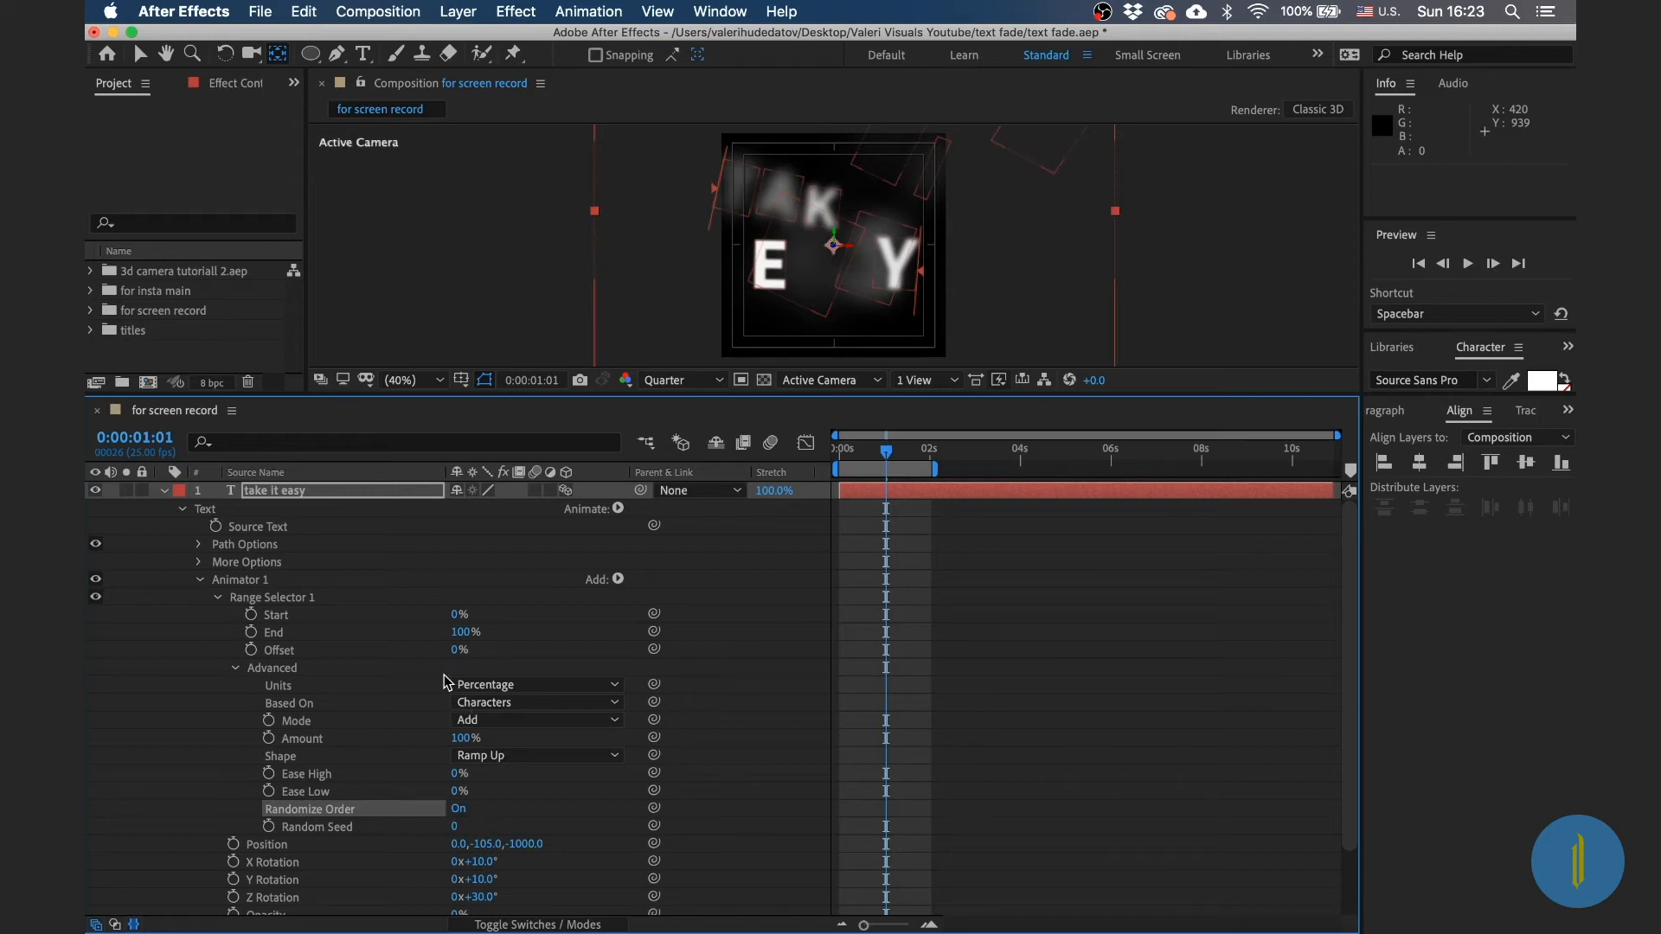
Step: Set the range selector's Ease Low to 100%
click(458, 792)
text(100)
key(Return)
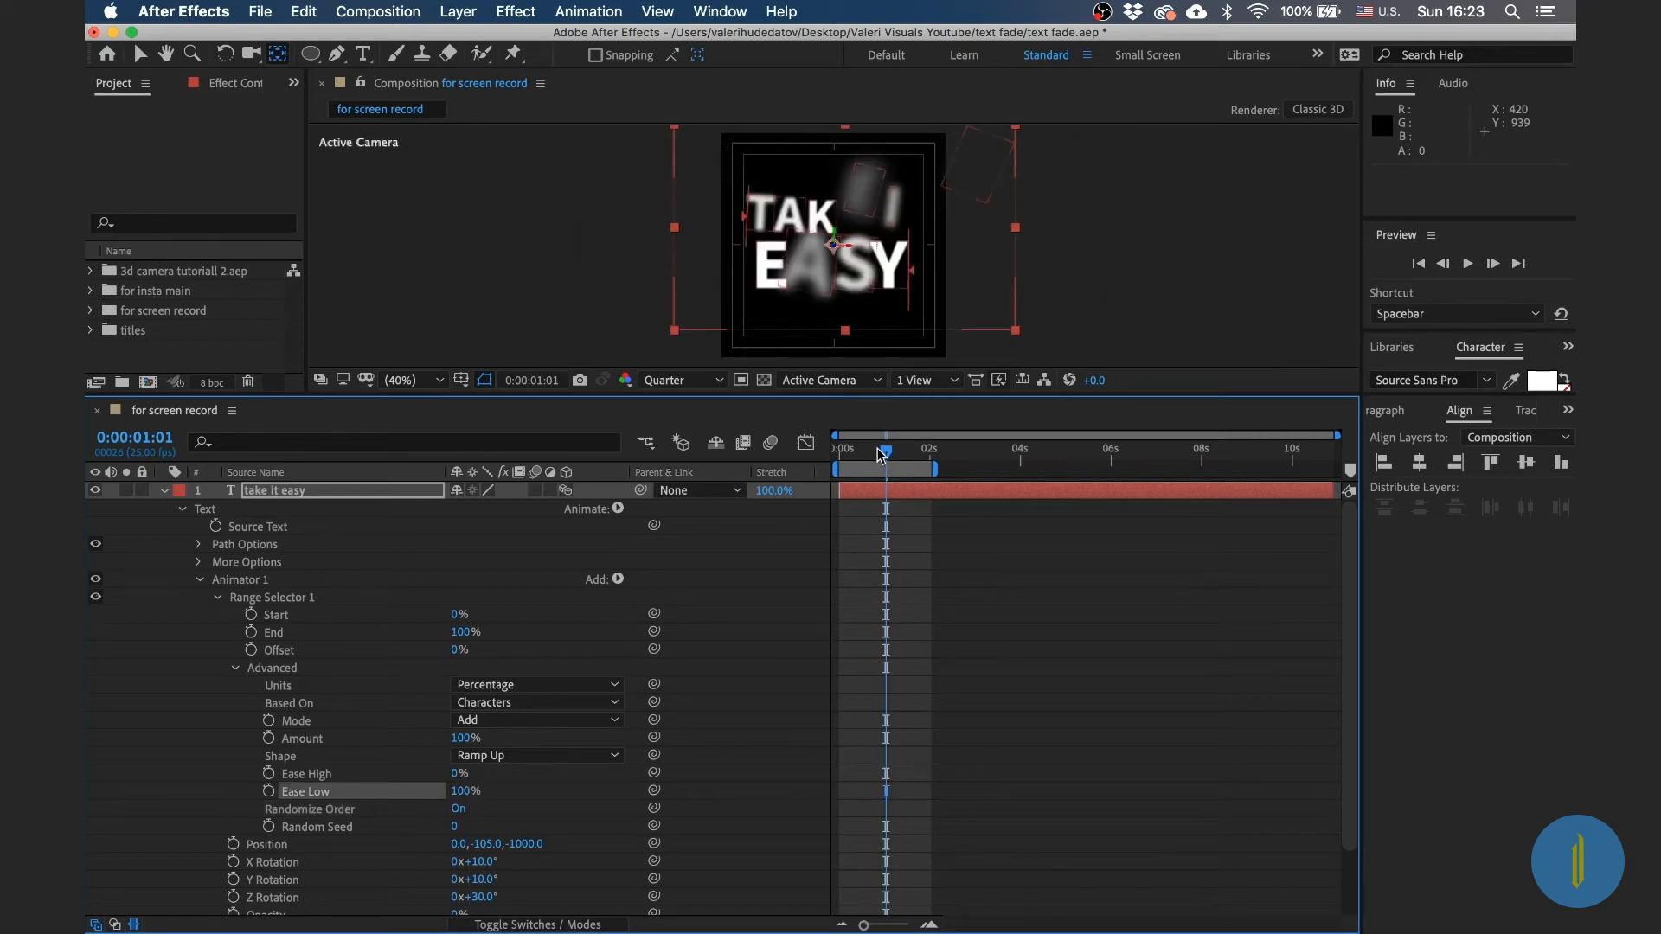
Step: Keyframe the range selector's Offset from -100% at the start of the timeline to 100% at 2 seconds
drag(853, 451, 839, 451)
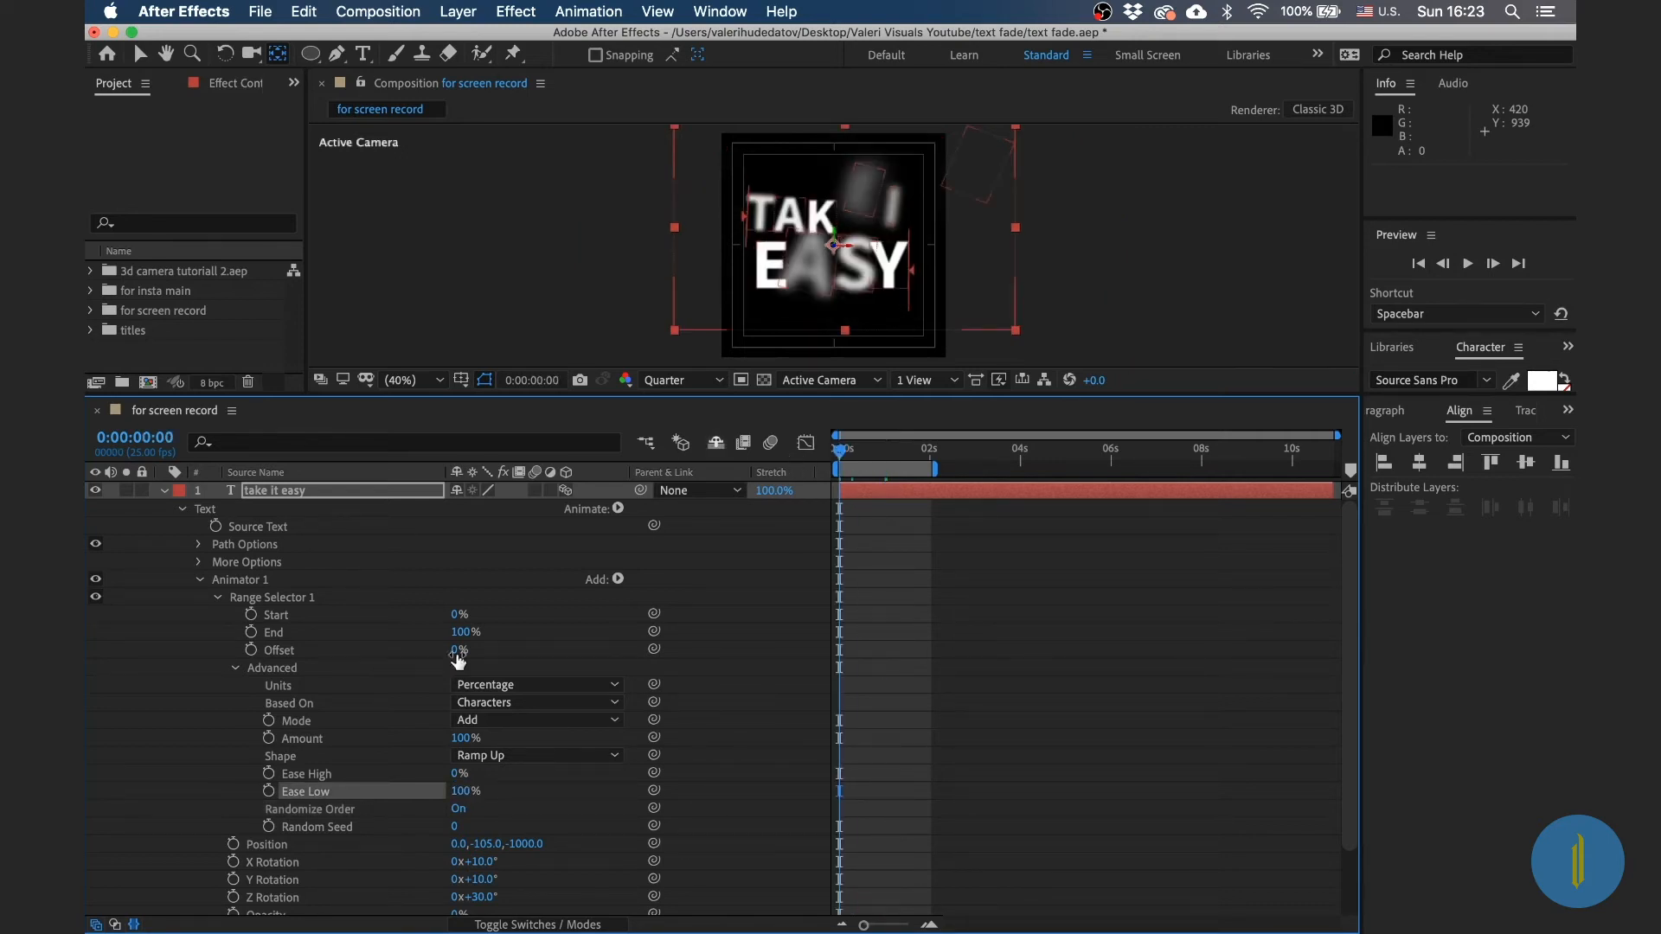
drag(452, 650, 251, 657)
click(251, 650)
drag(894, 451, 928, 453)
drag(465, 650, 786, 683)
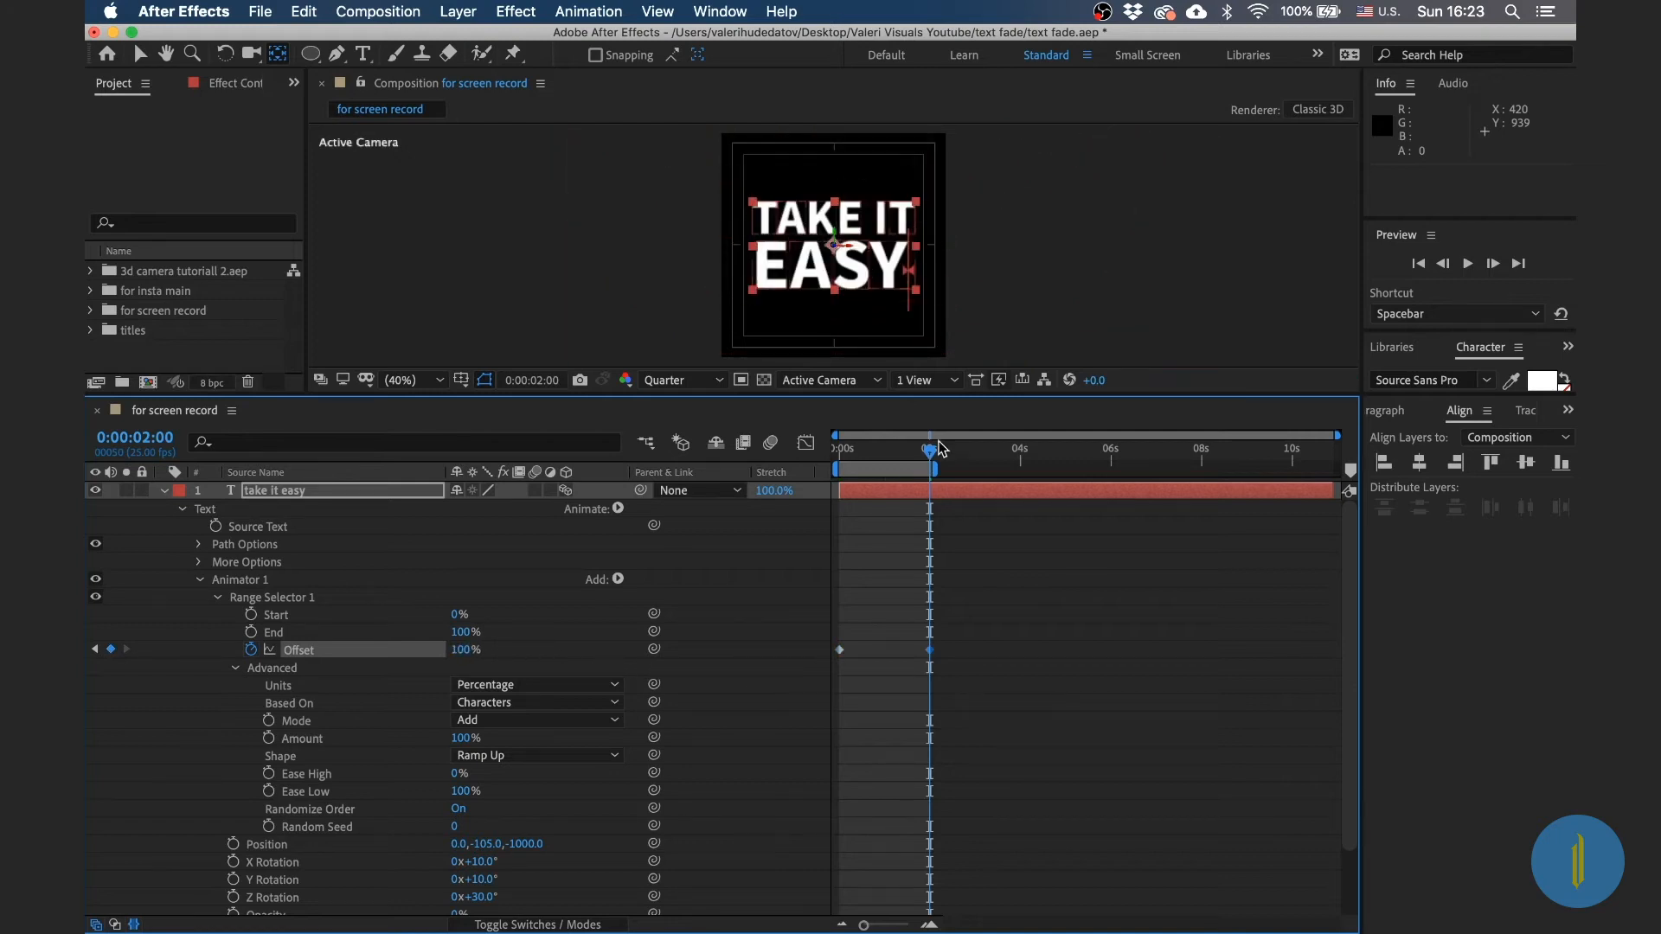
Step: Play the text animation from the start in an enlarged composition view
drag(909, 453, 763, 463)
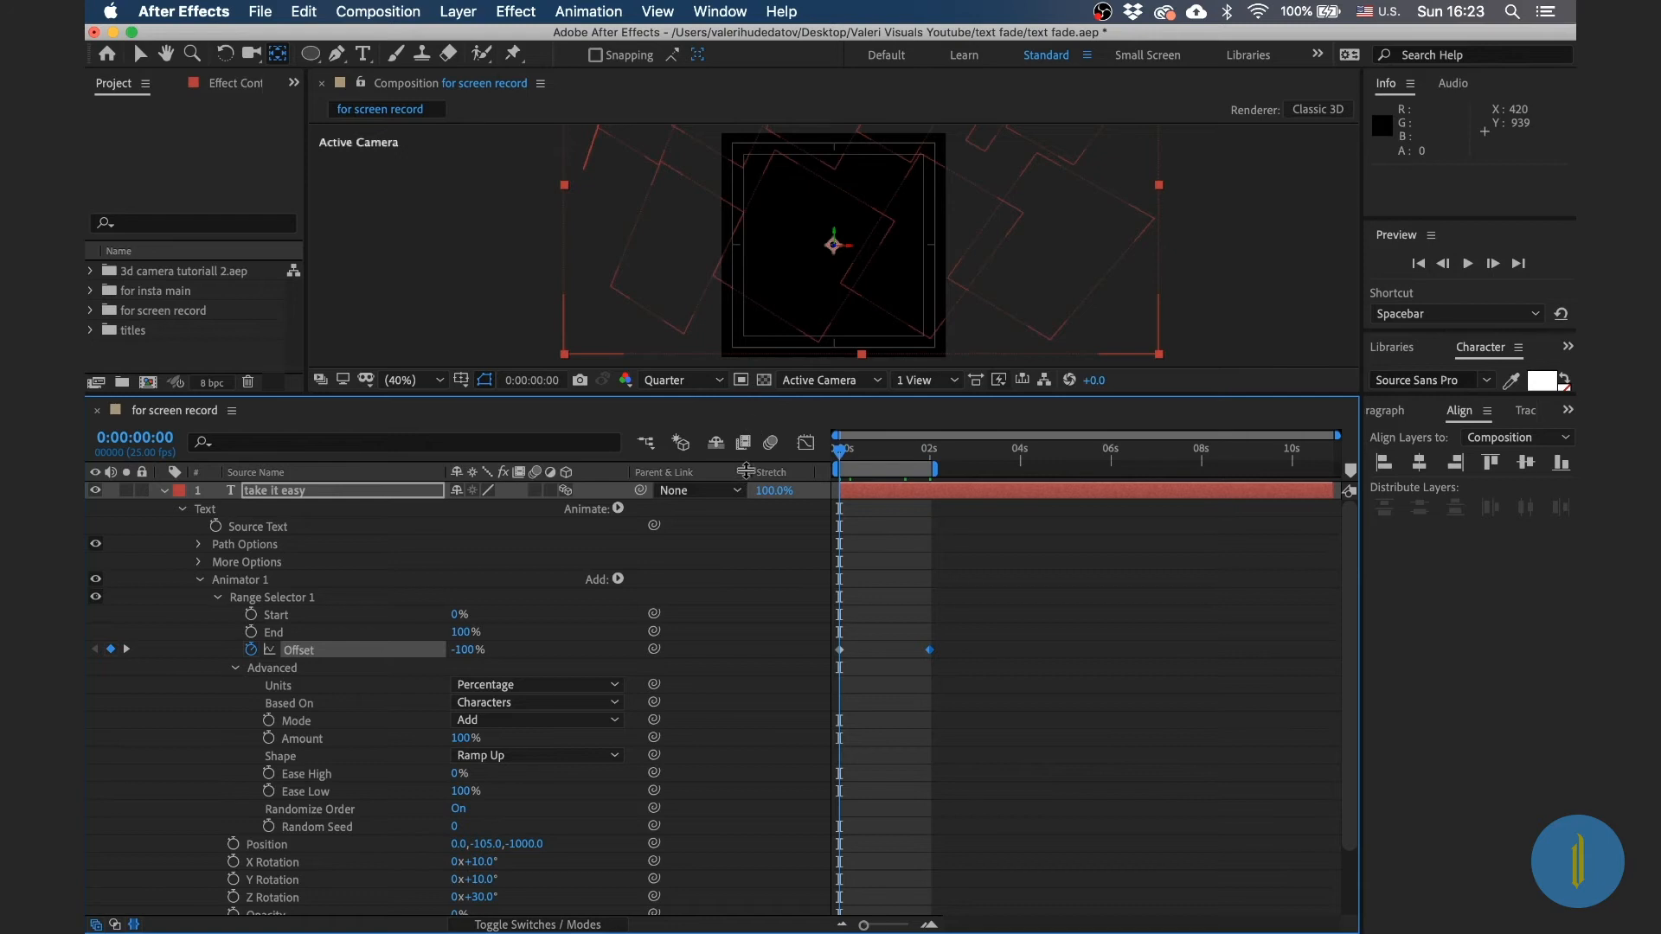
drag(740, 391, 740, 700)
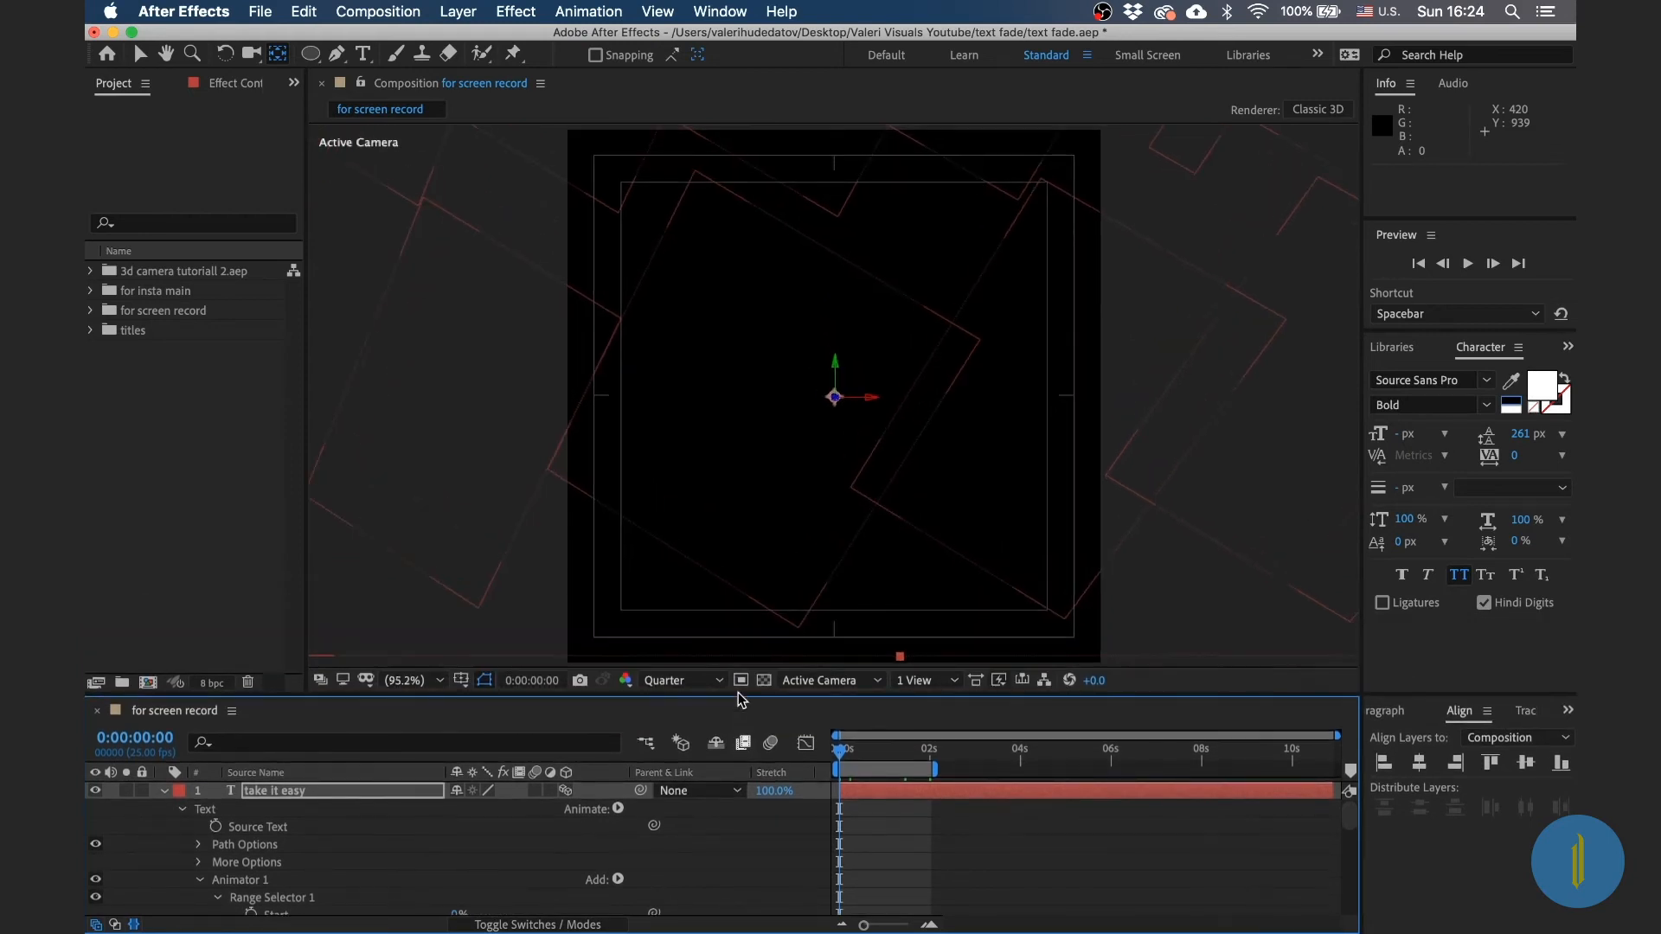
key(space)
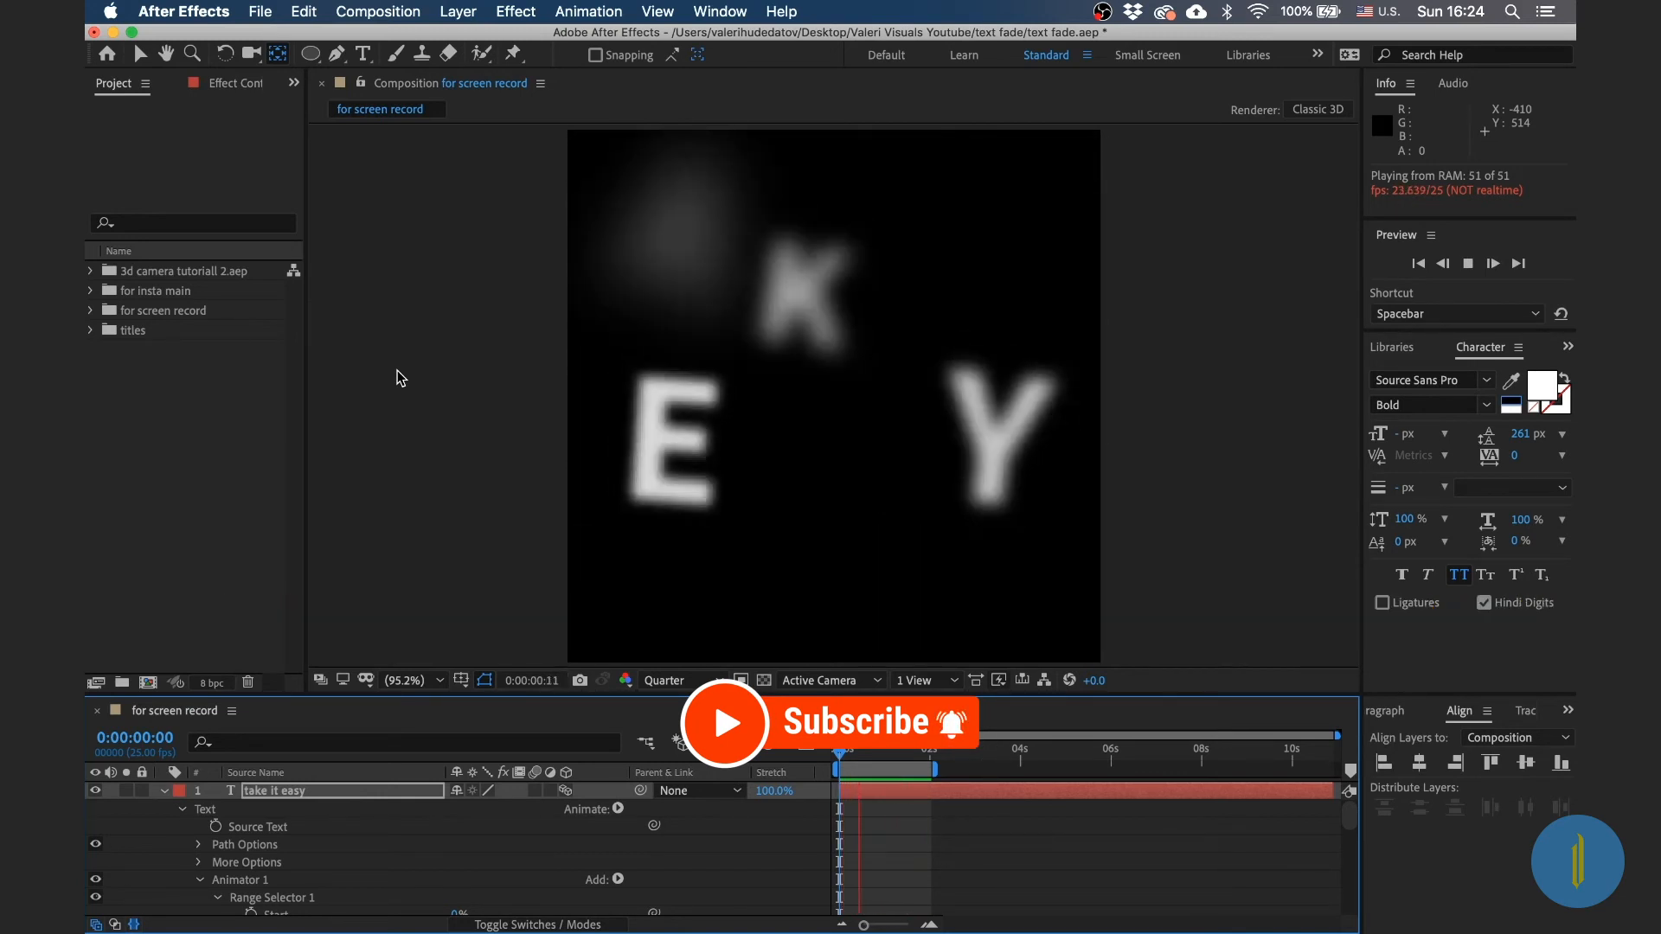
key(space)
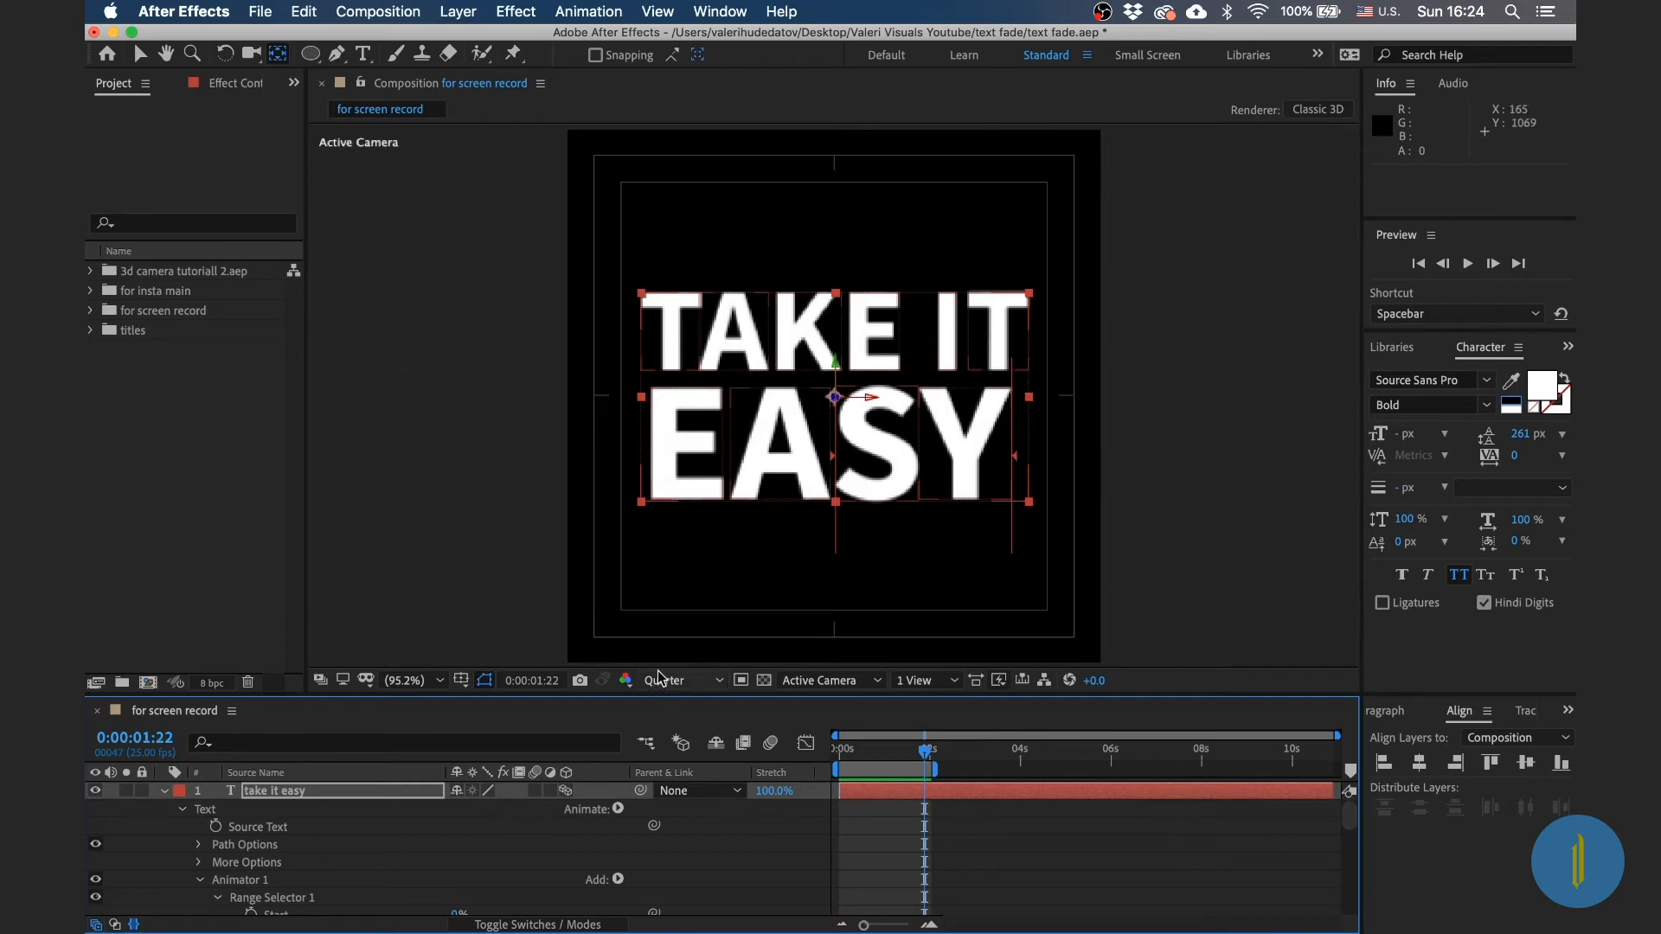
Step: Collapse the "take it easy" layer's properties, then find the Turbulent Displace effect and apply it to the text
drag(651, 695, 652, 547)
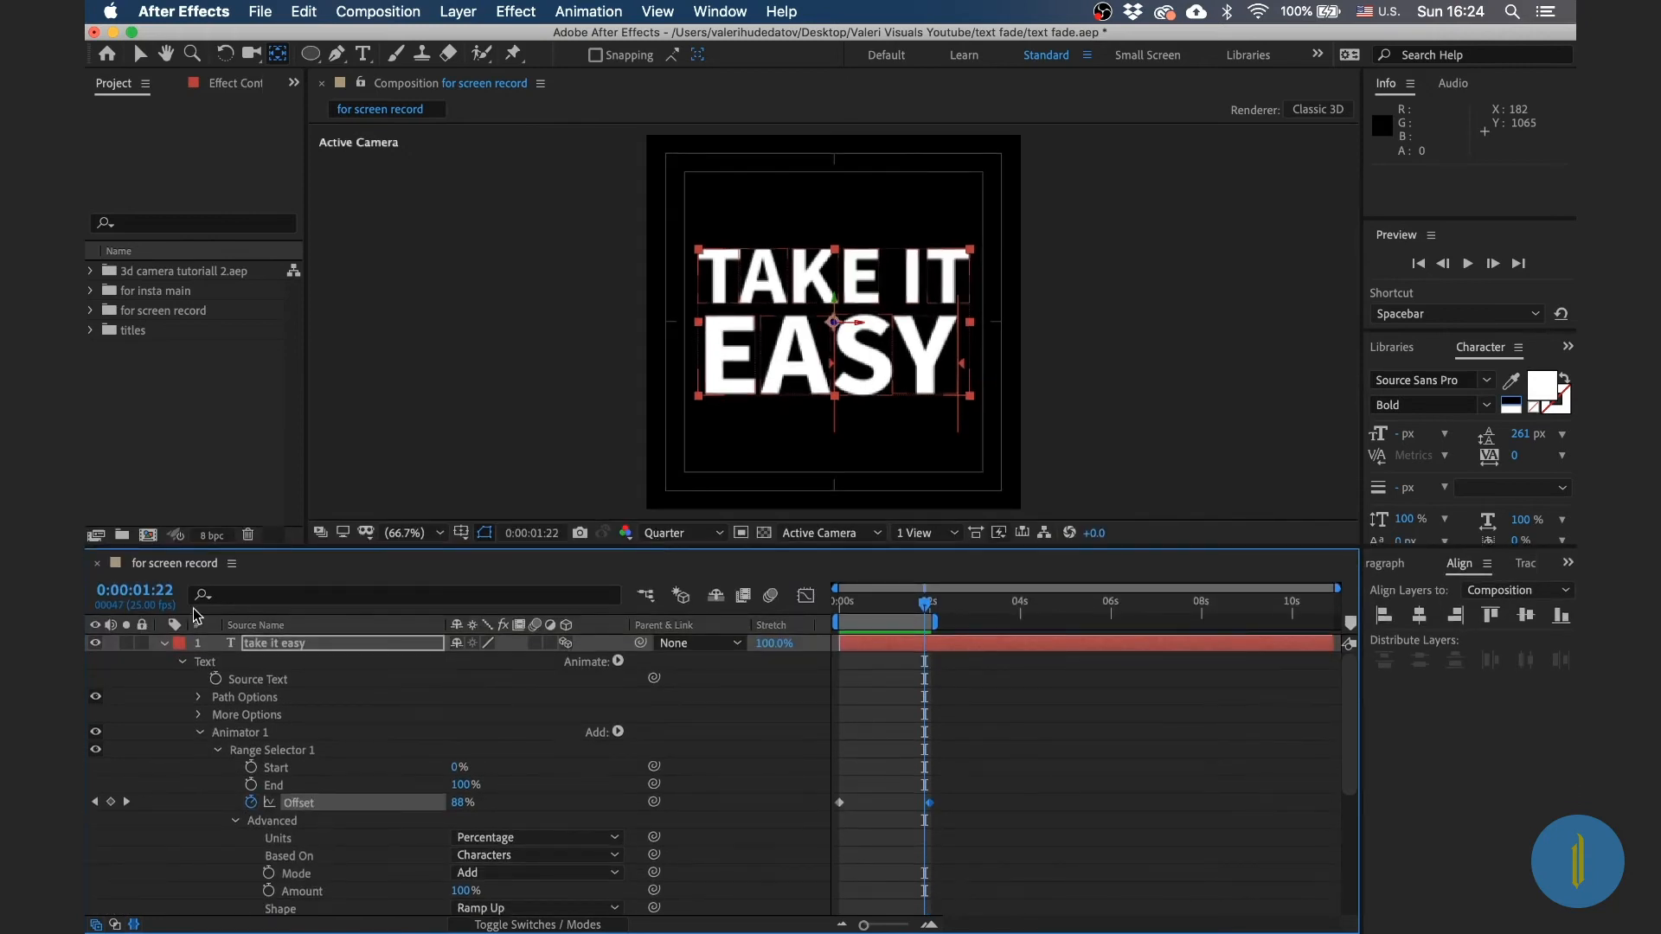
click(166, 646)
click(249, 644)
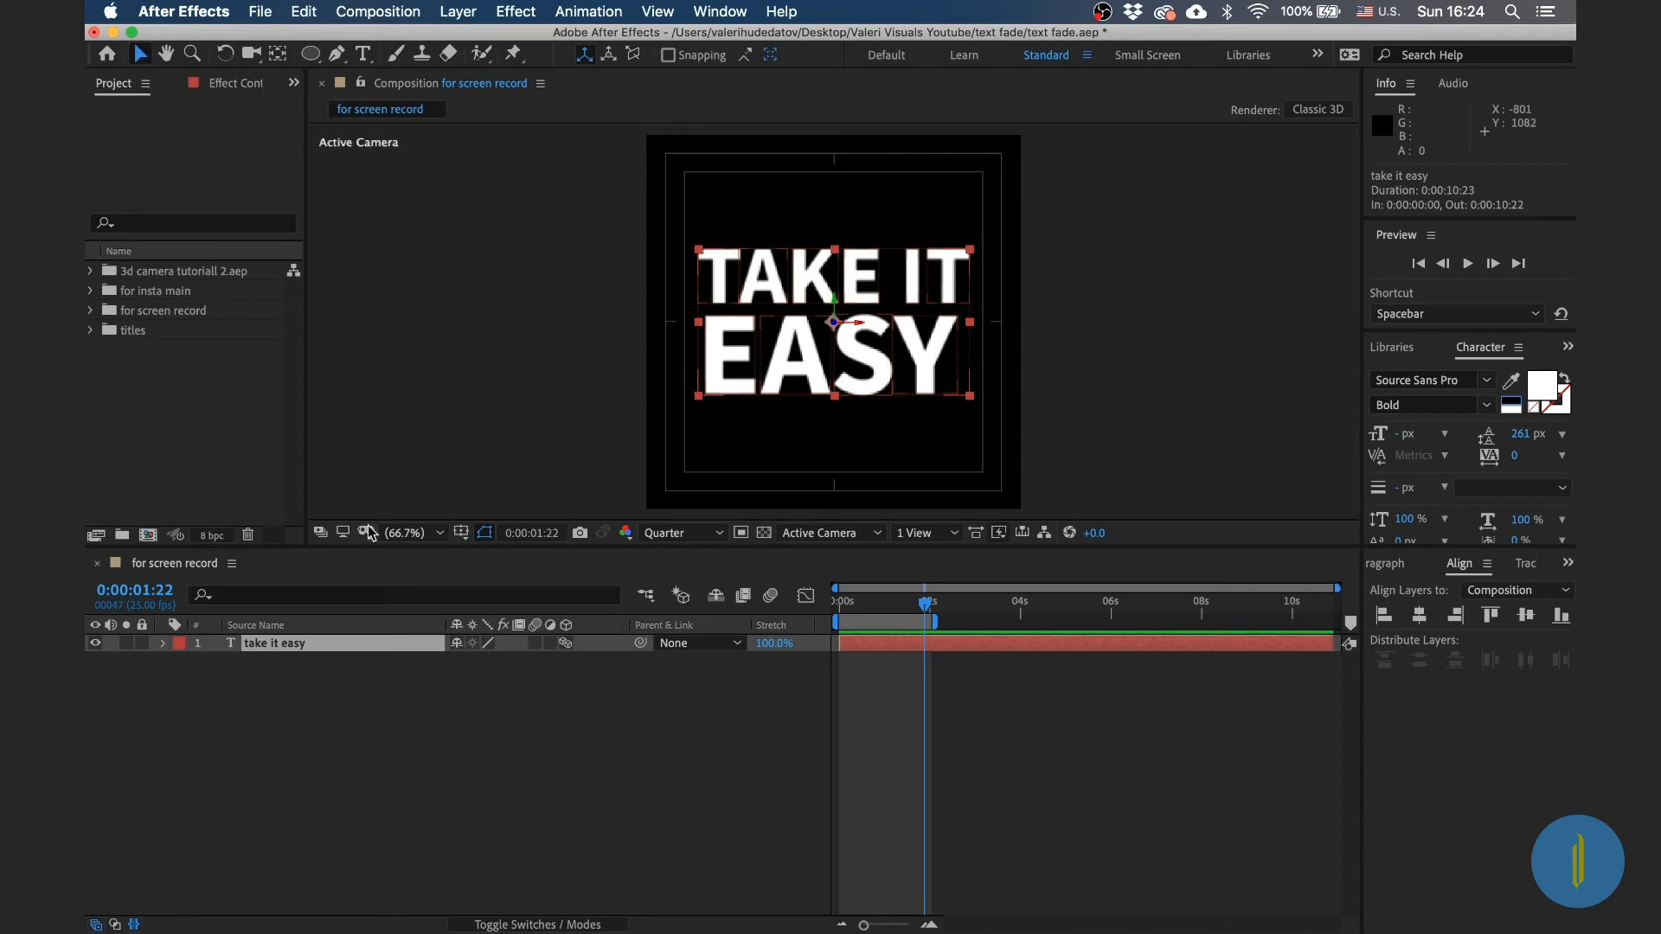
click(718, 12)
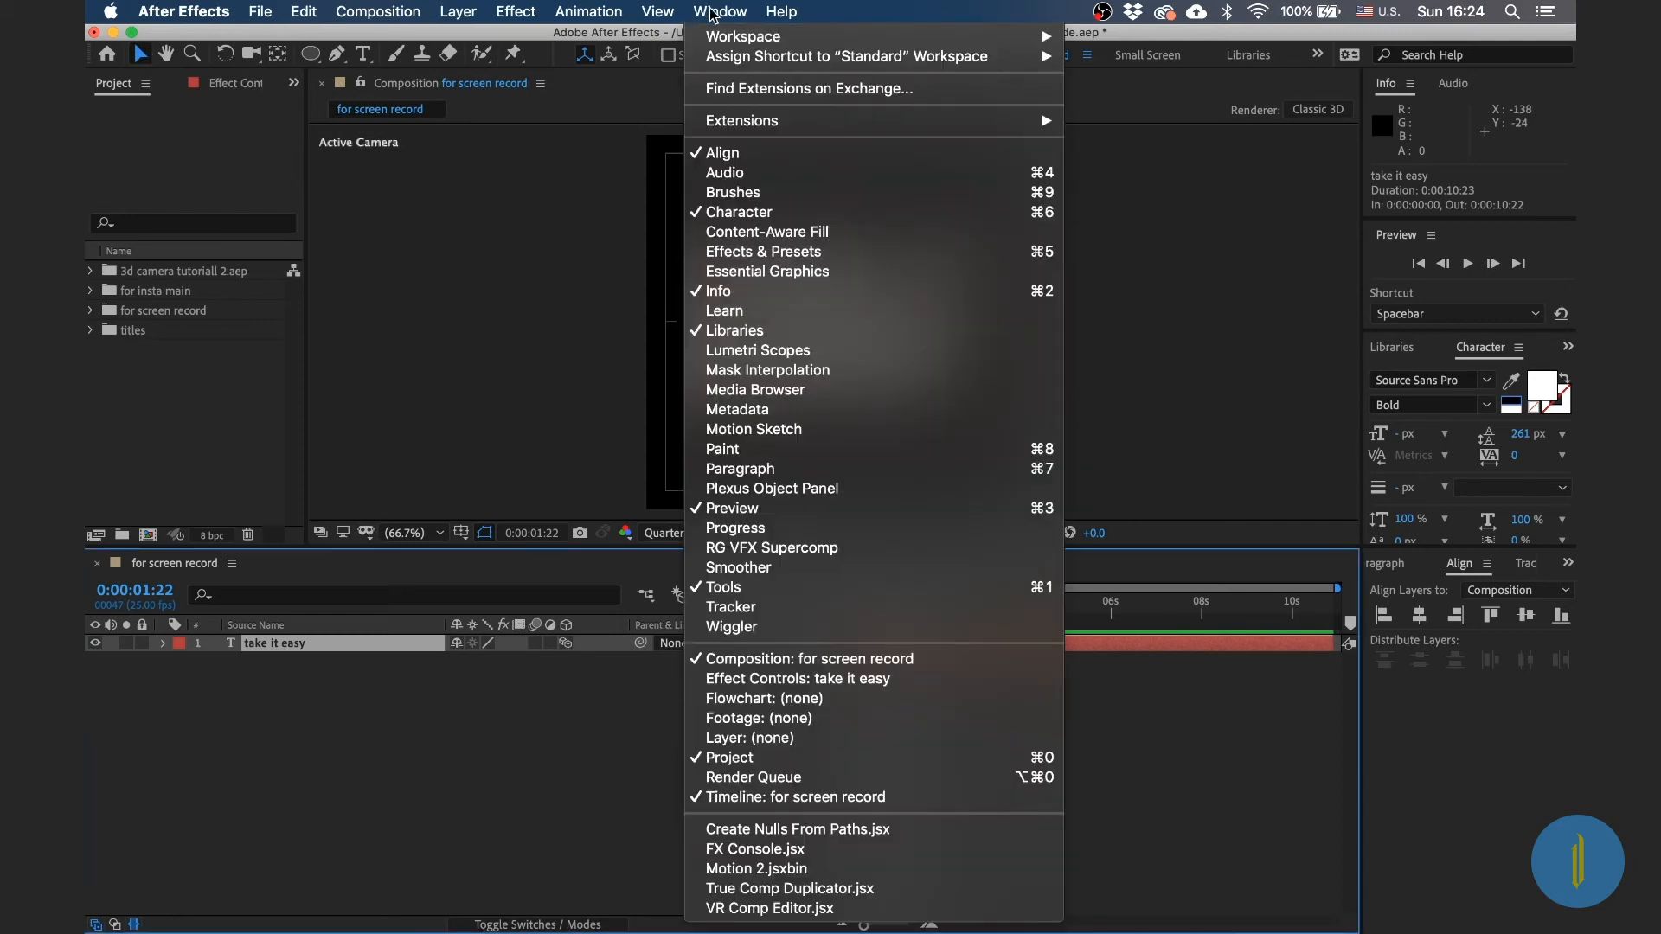
click(733, 255)
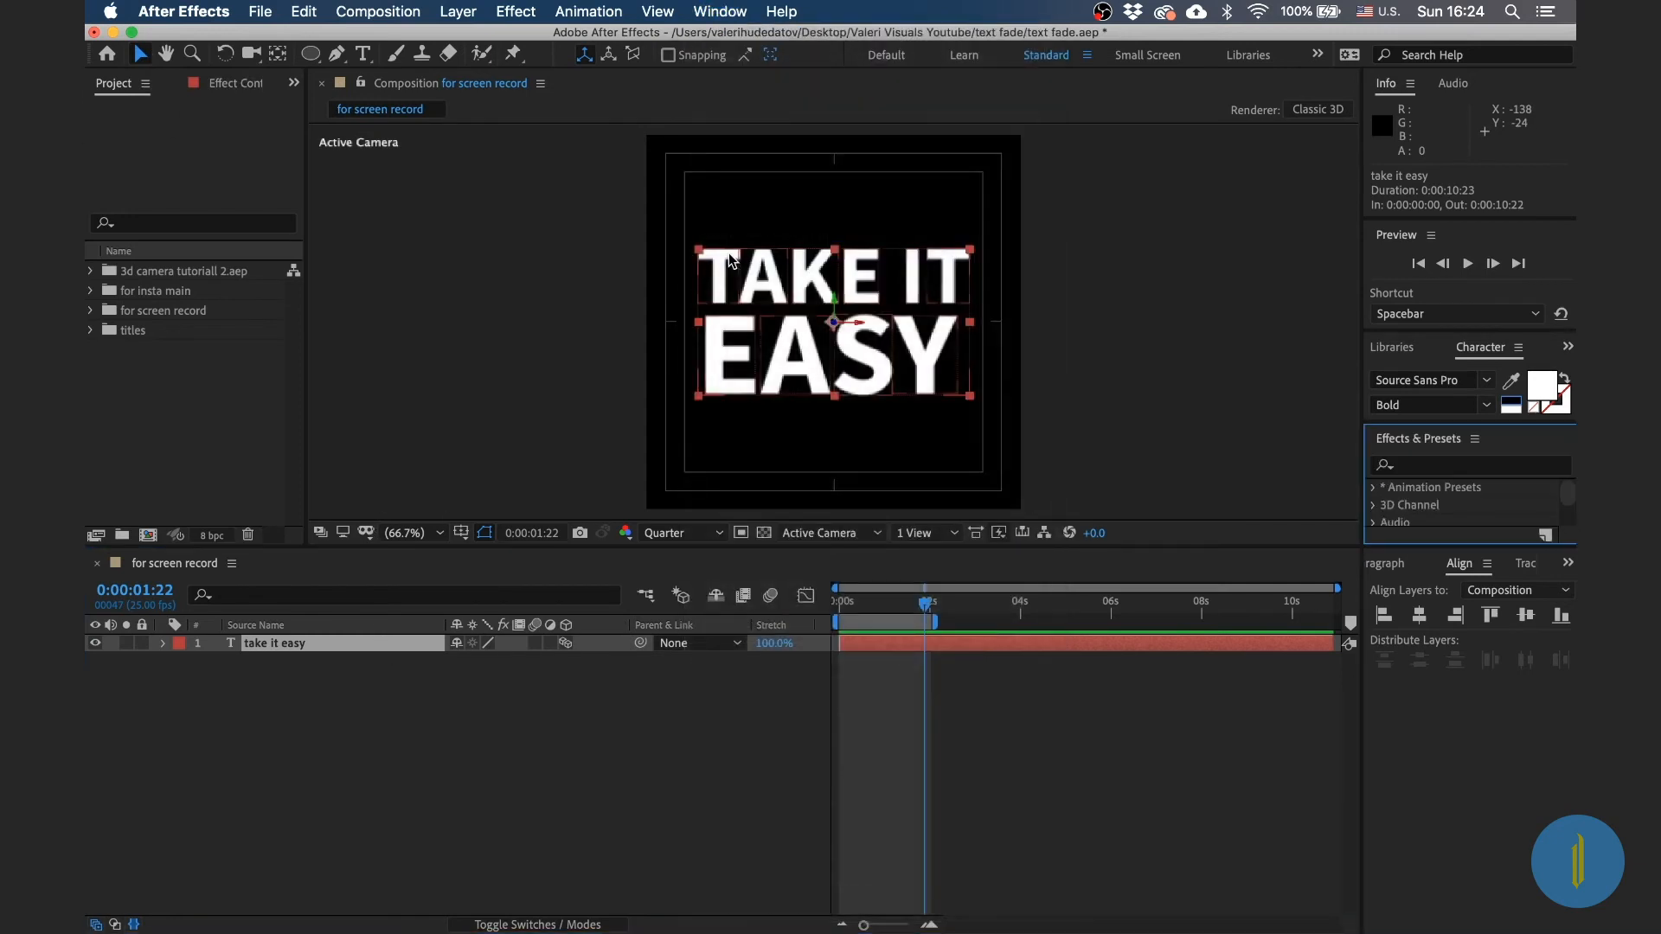
click(1413, 467)
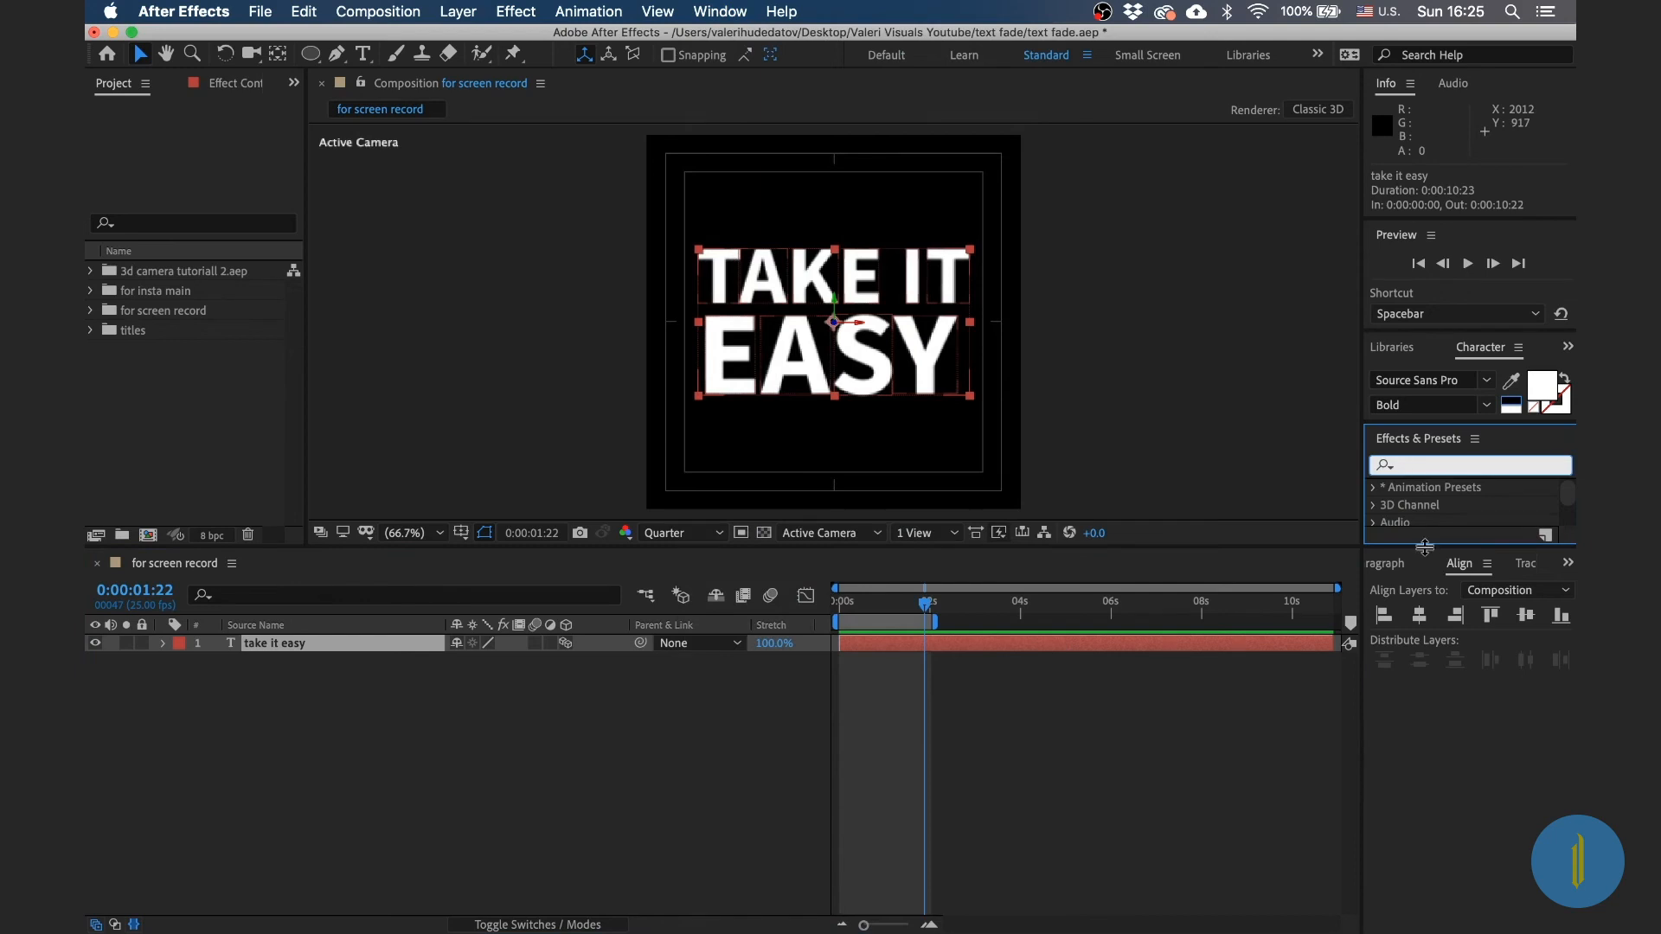
drag(1425, 546, 1425, 625)
click(1424, 474)
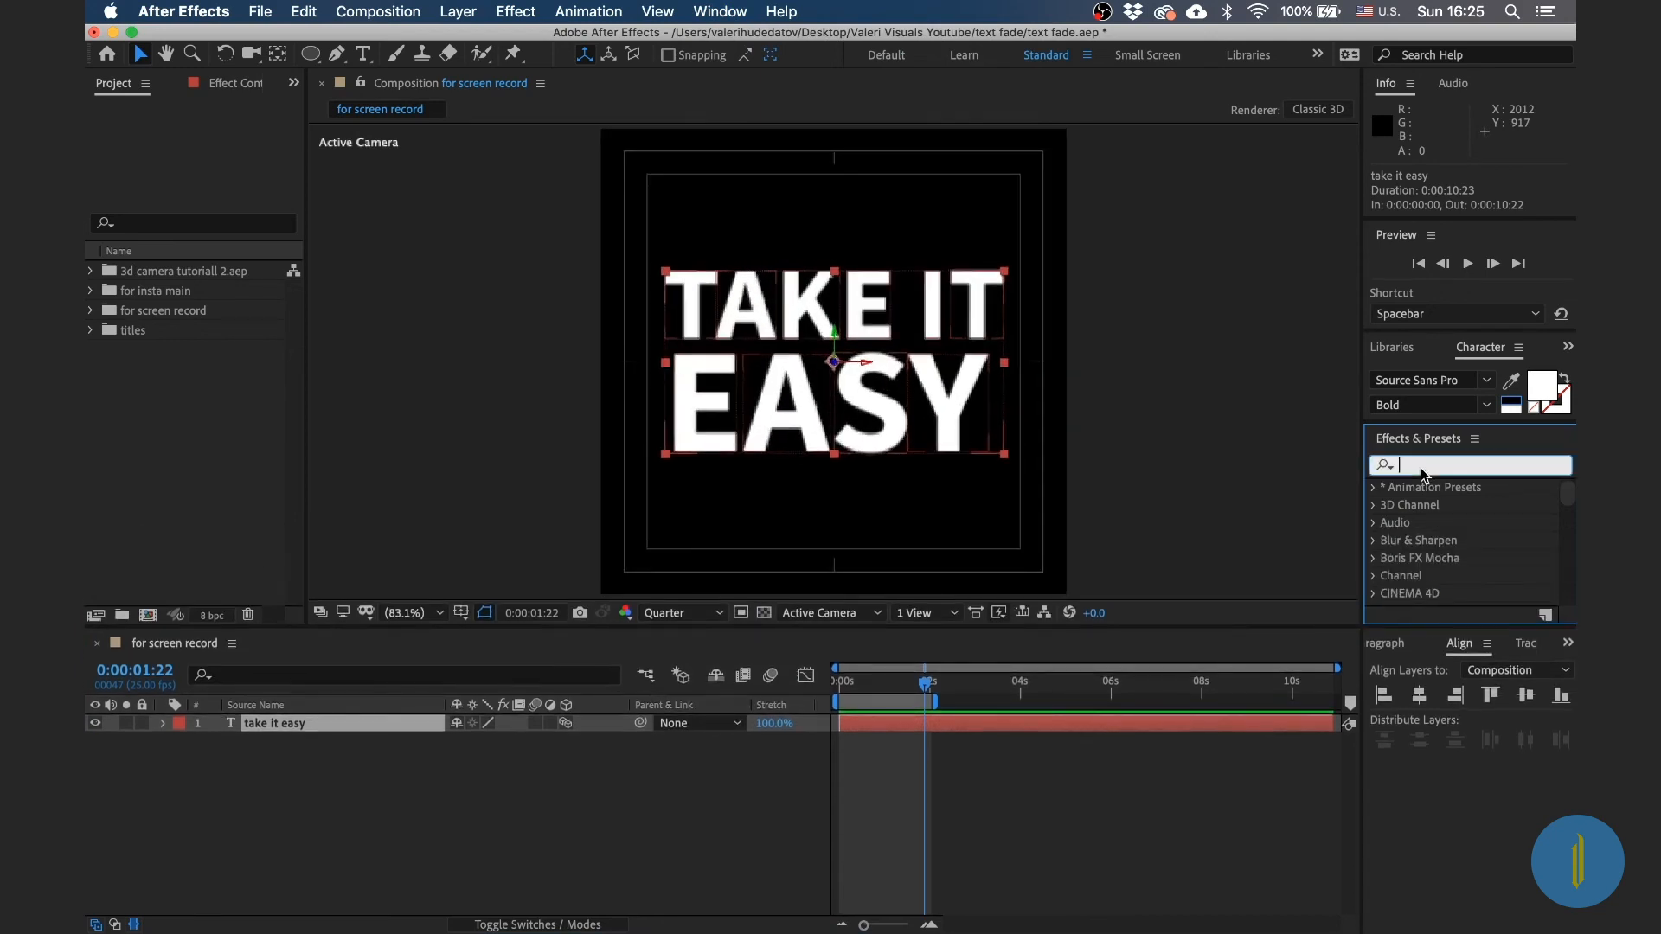
text(turb)
drag(1464, 510, 904, 374)
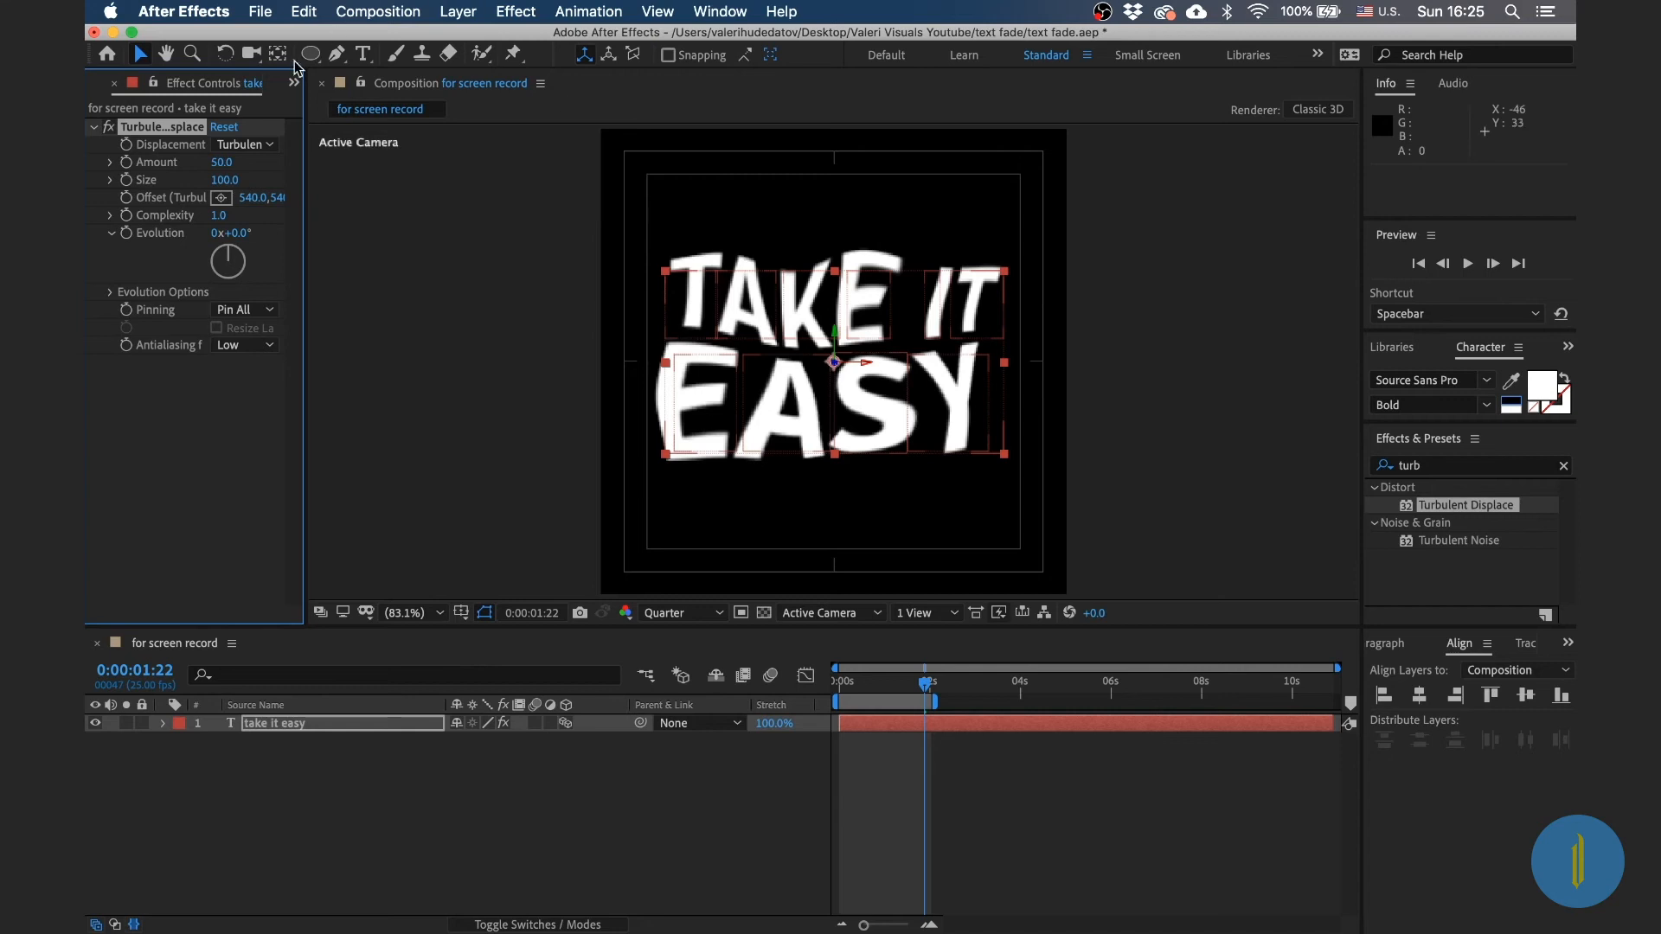
Step: With the text partway through its animation, set Turbulent Displace's Amount to 150, Size to 200 and Complexity to 3
drag(306, 180, 459, 191)
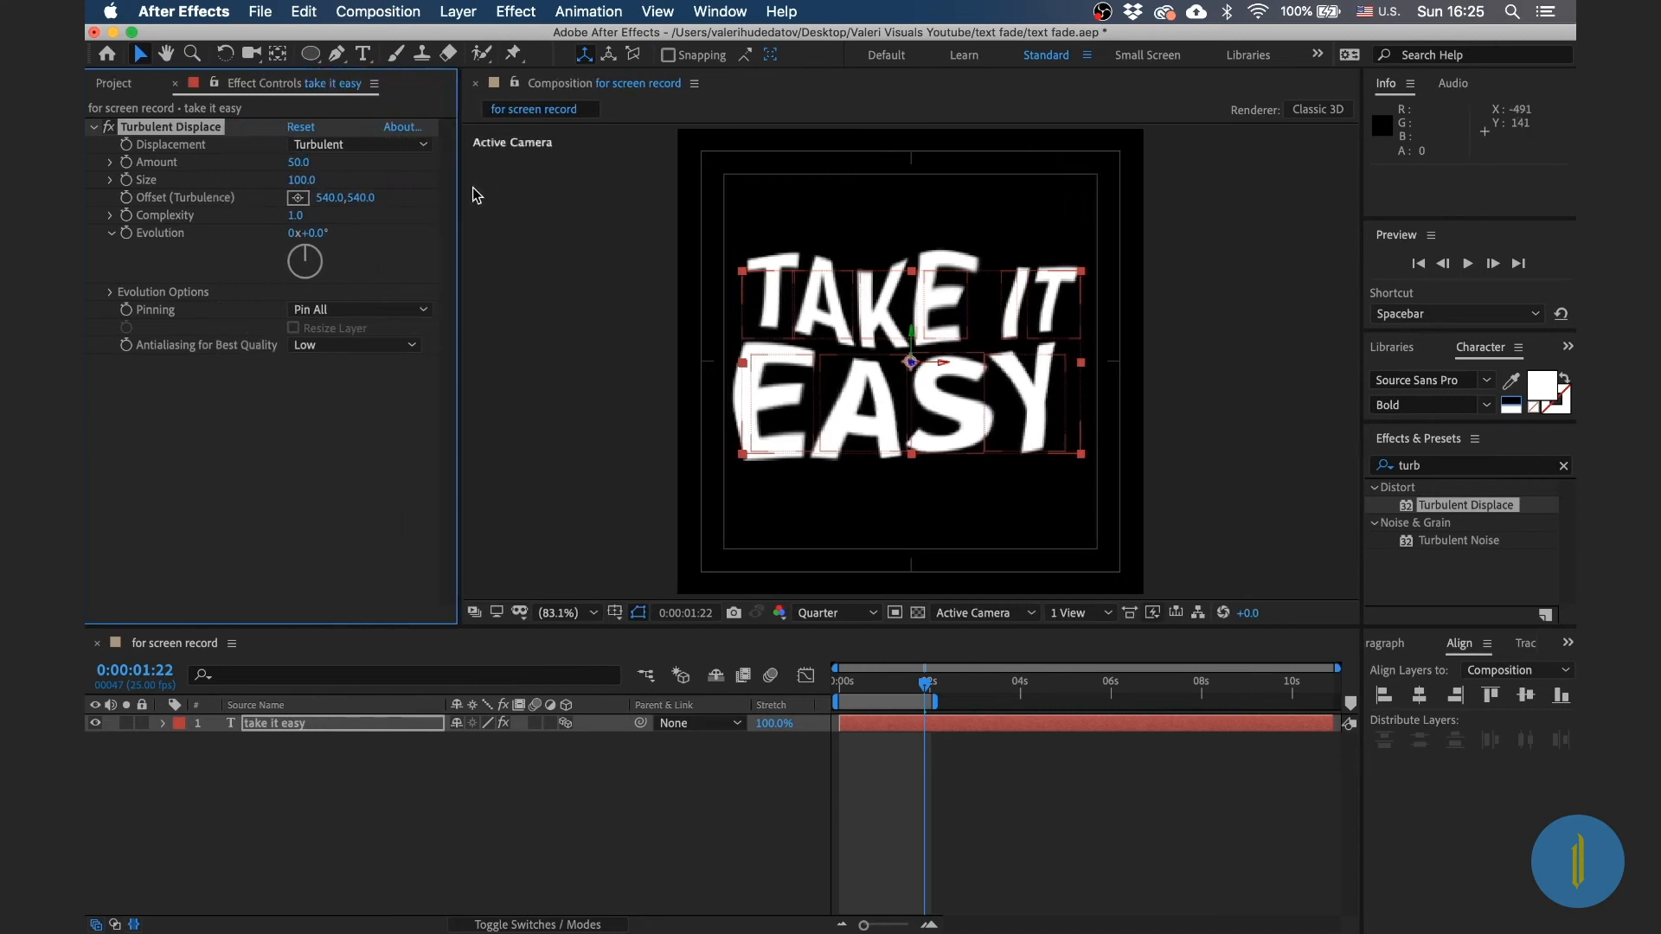
mouse_move(889, 692)
mouse_down()
mouse_move(839, 692)
mouse_move(891, 692)
mouse_up()
click(298, 163)
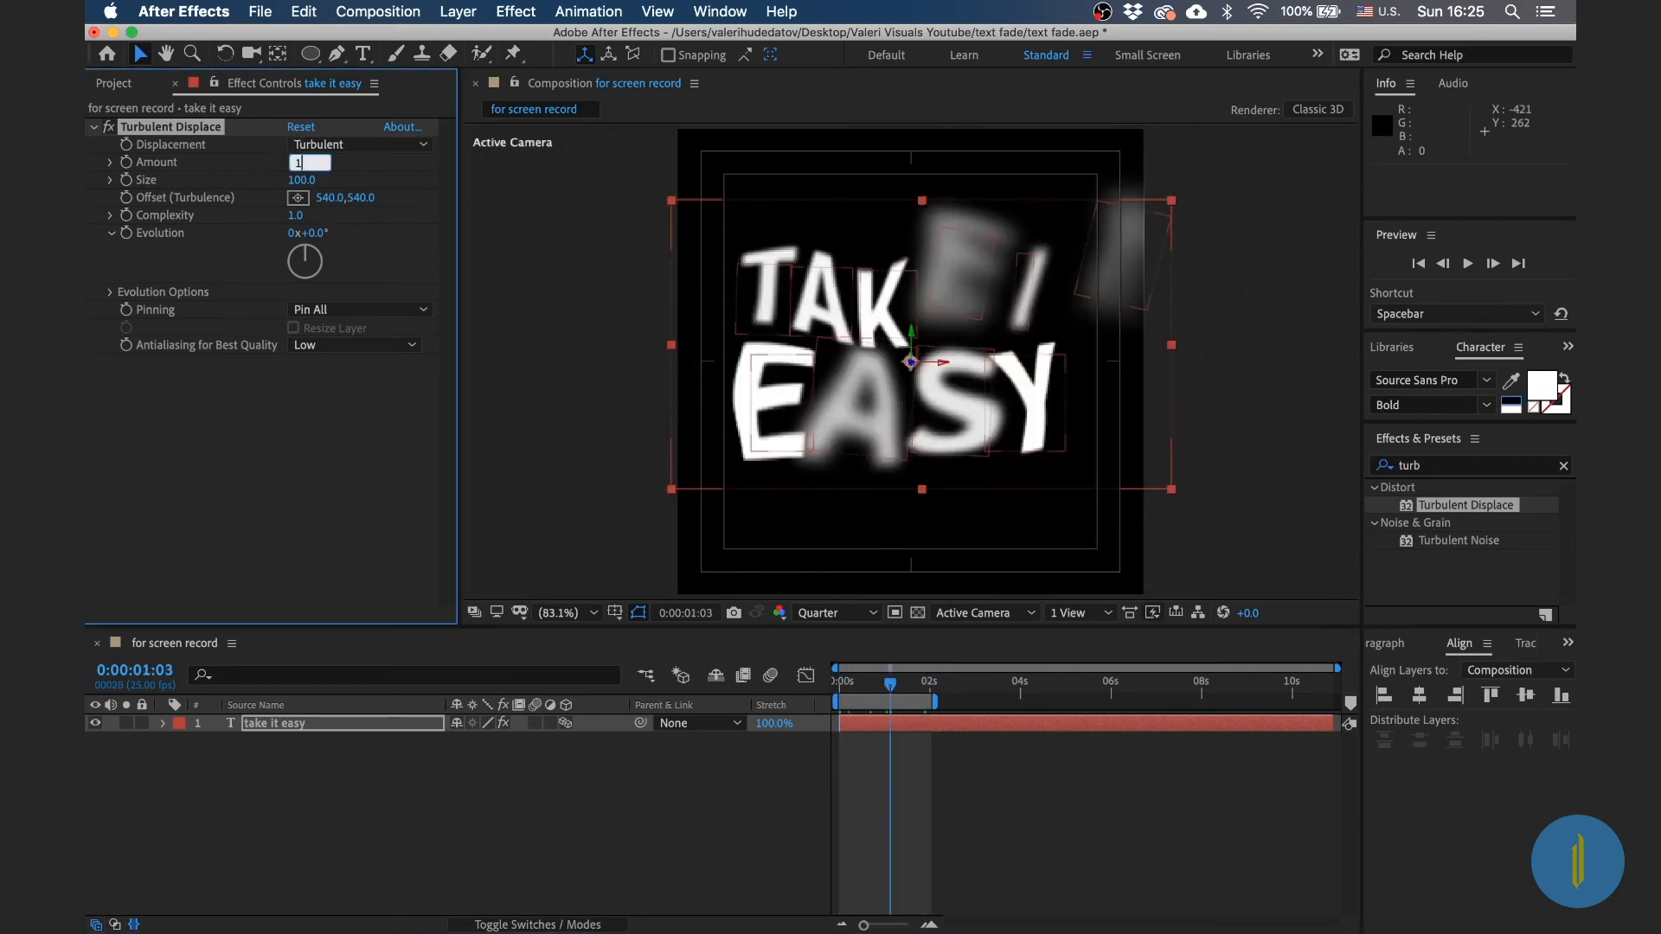
text(150)
key(Return)
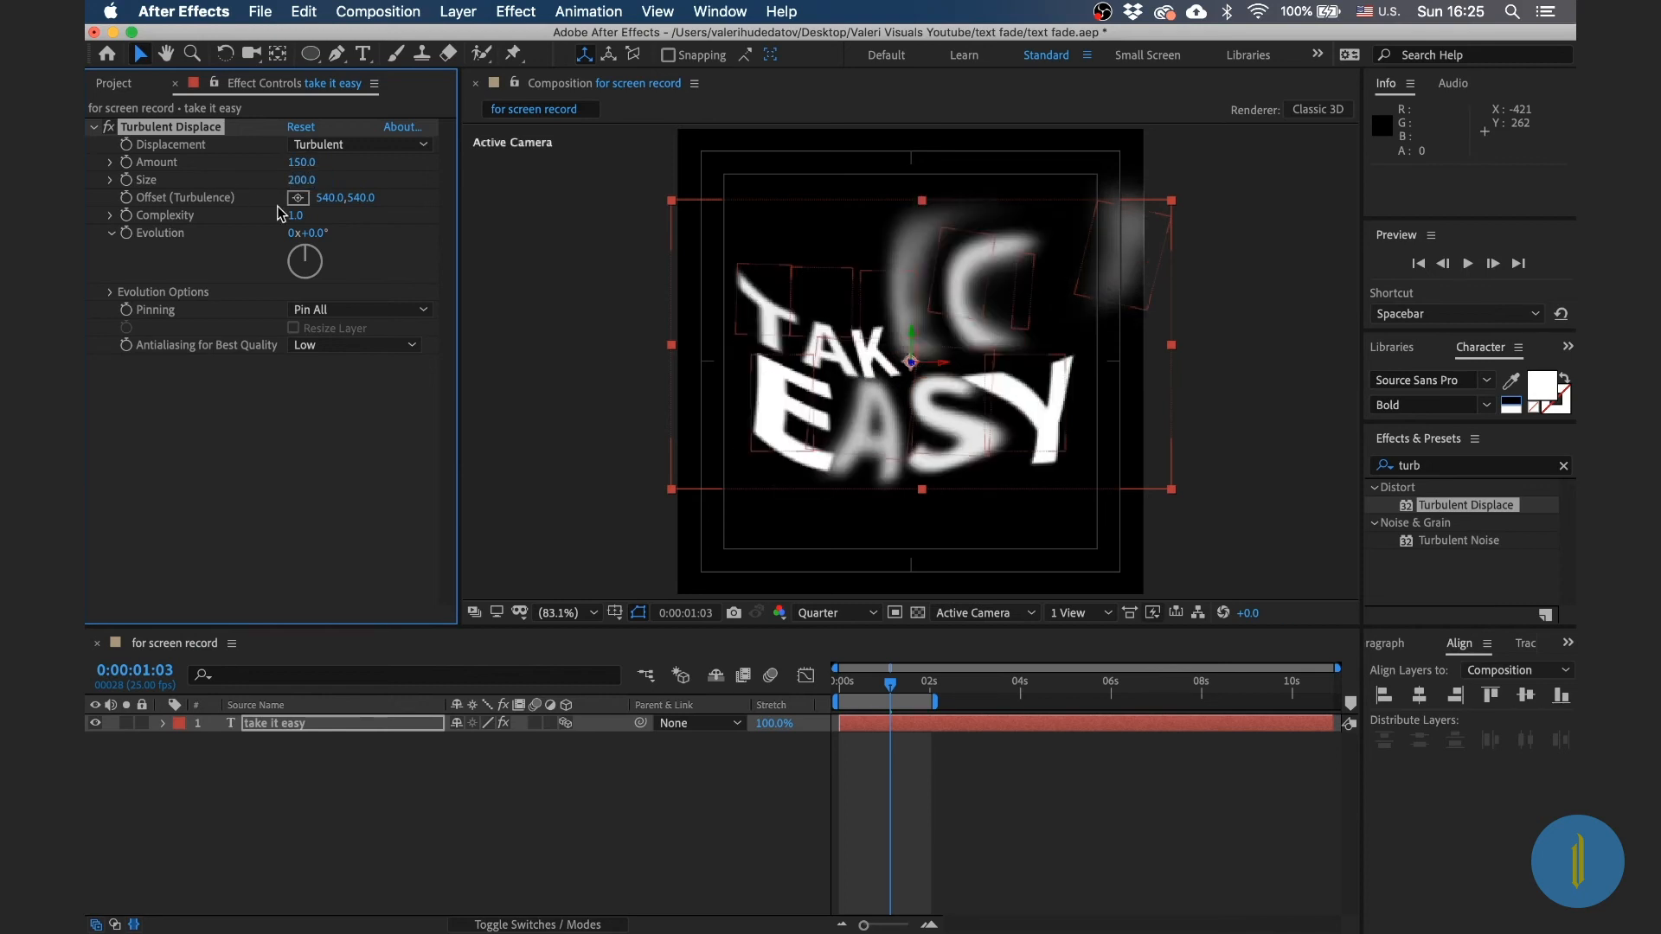
text(3)
key(Return)
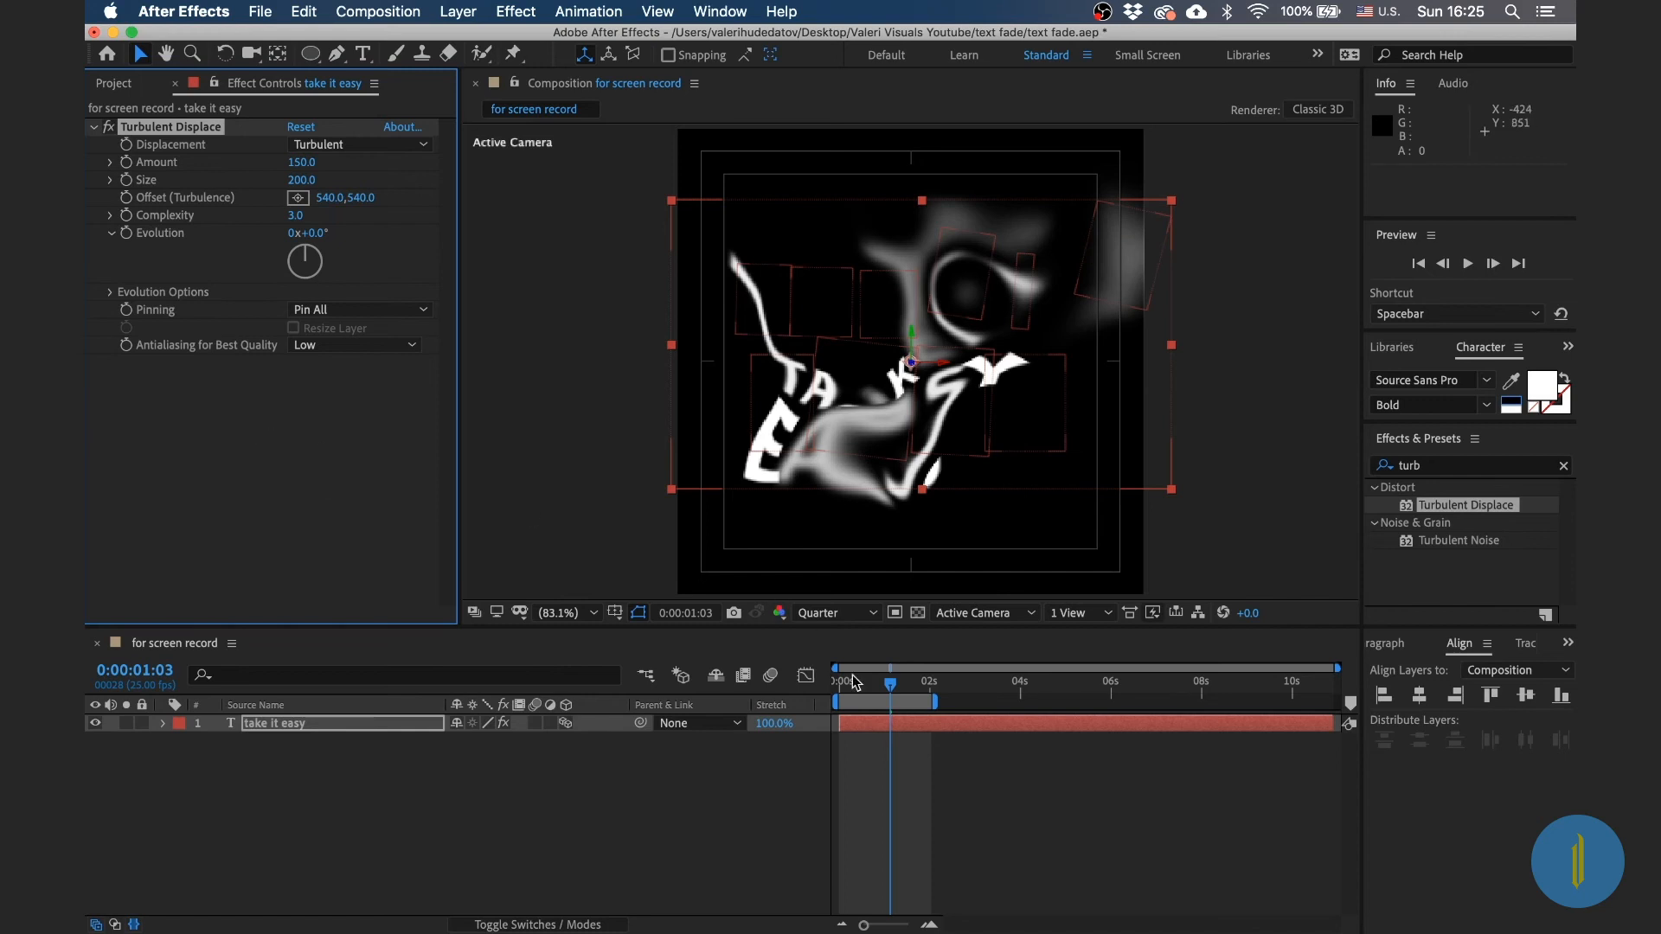
Step: Keyframe Turbulent Displace's Amount from 150 at the start of the timeline to 0 at 2 seconds
drag(885, 686, 835, 686)
click(128, 164)
click(879, 725)
key(u)
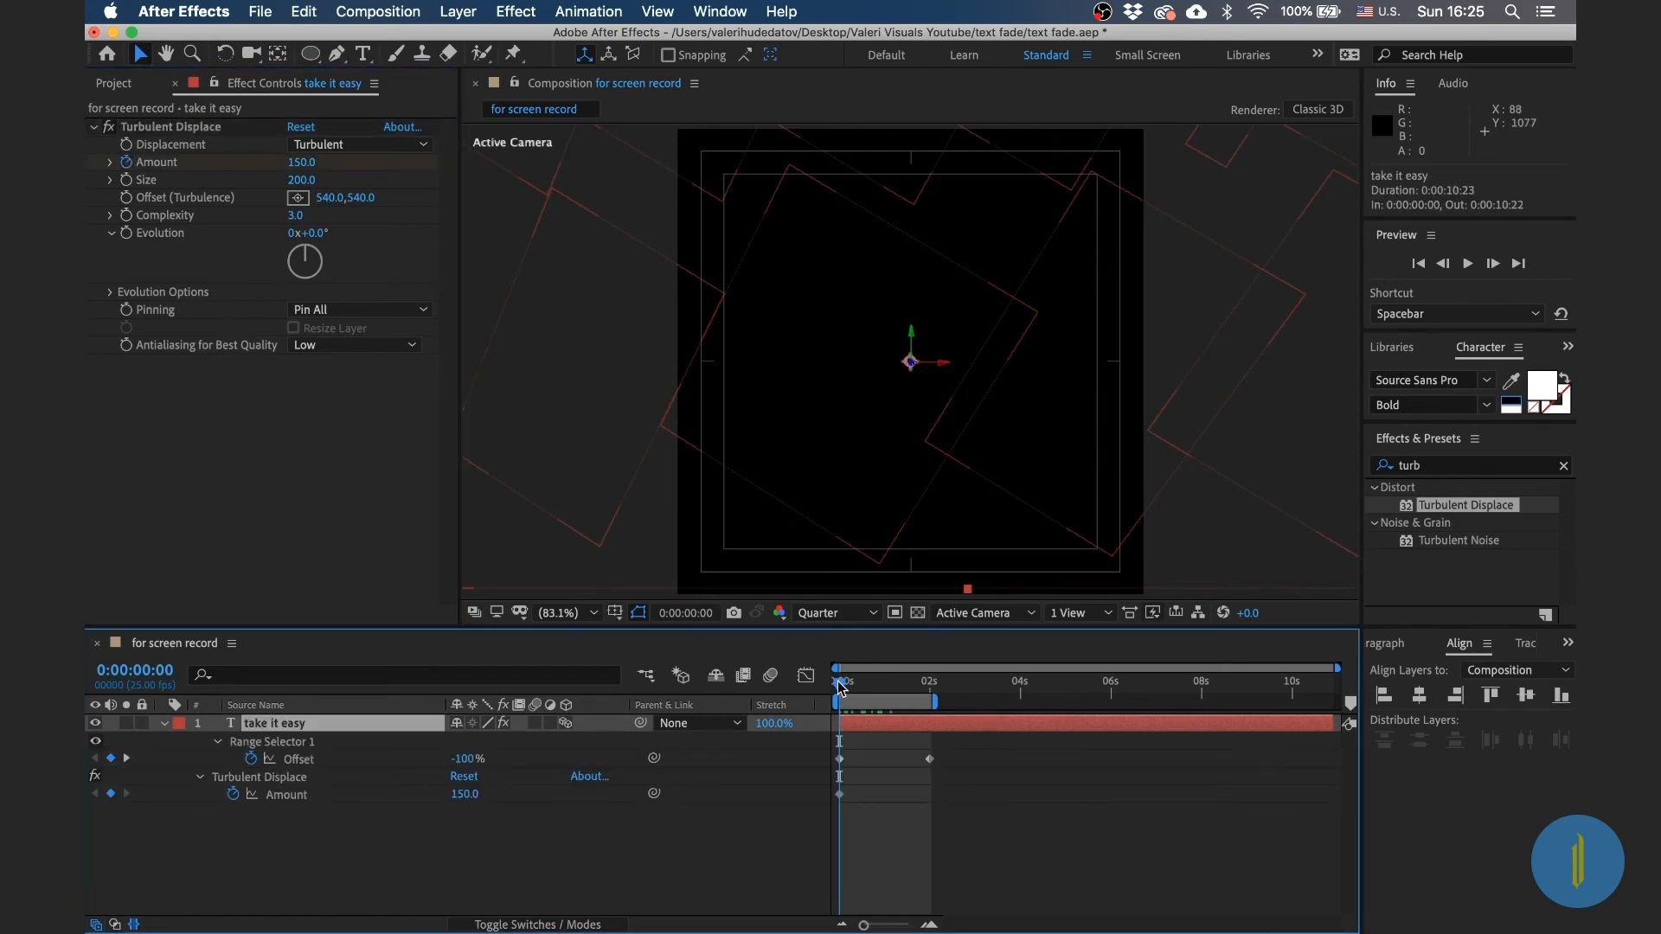
drag(864, 689, 927, 693)
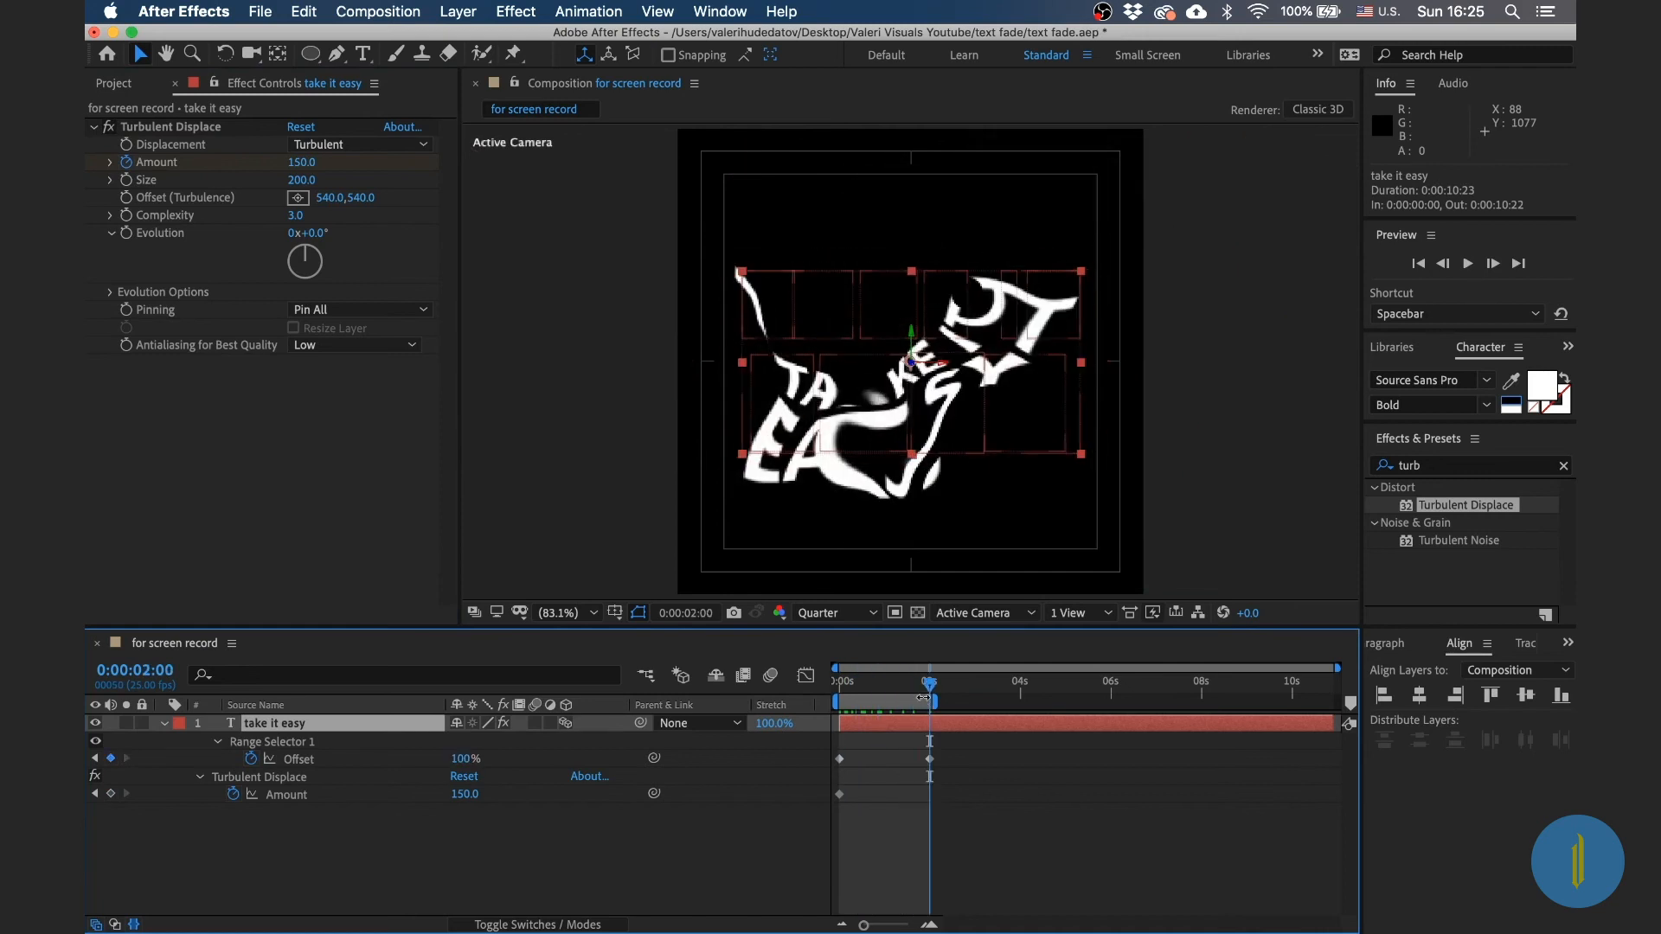
click(296, 163)
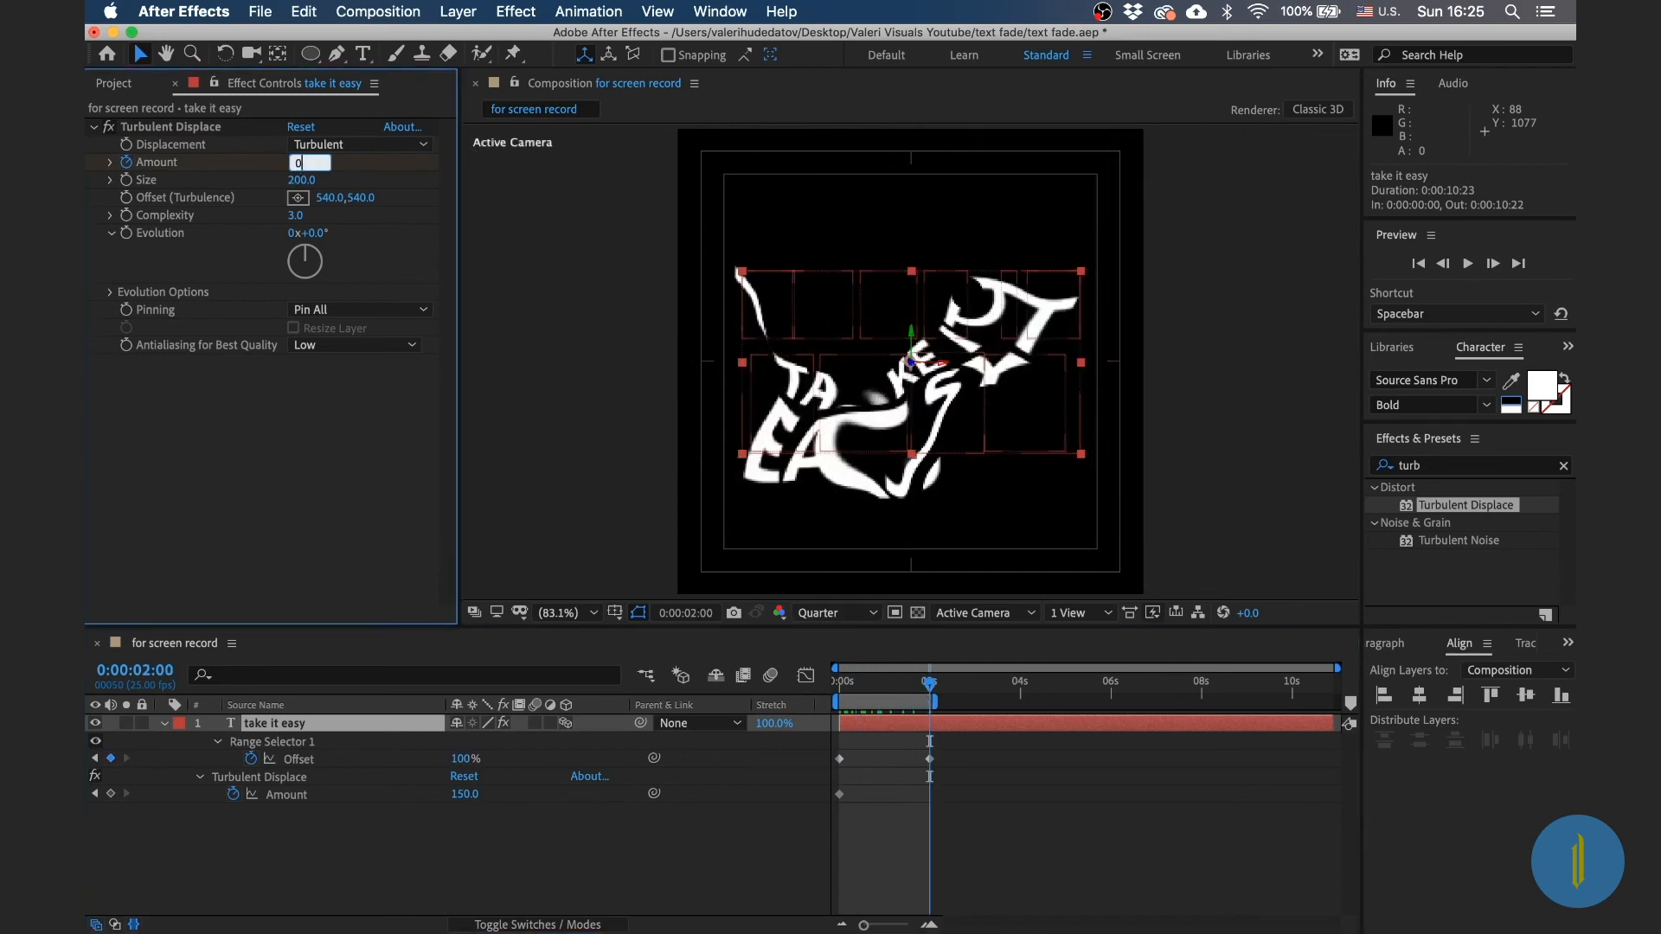
key(Return)
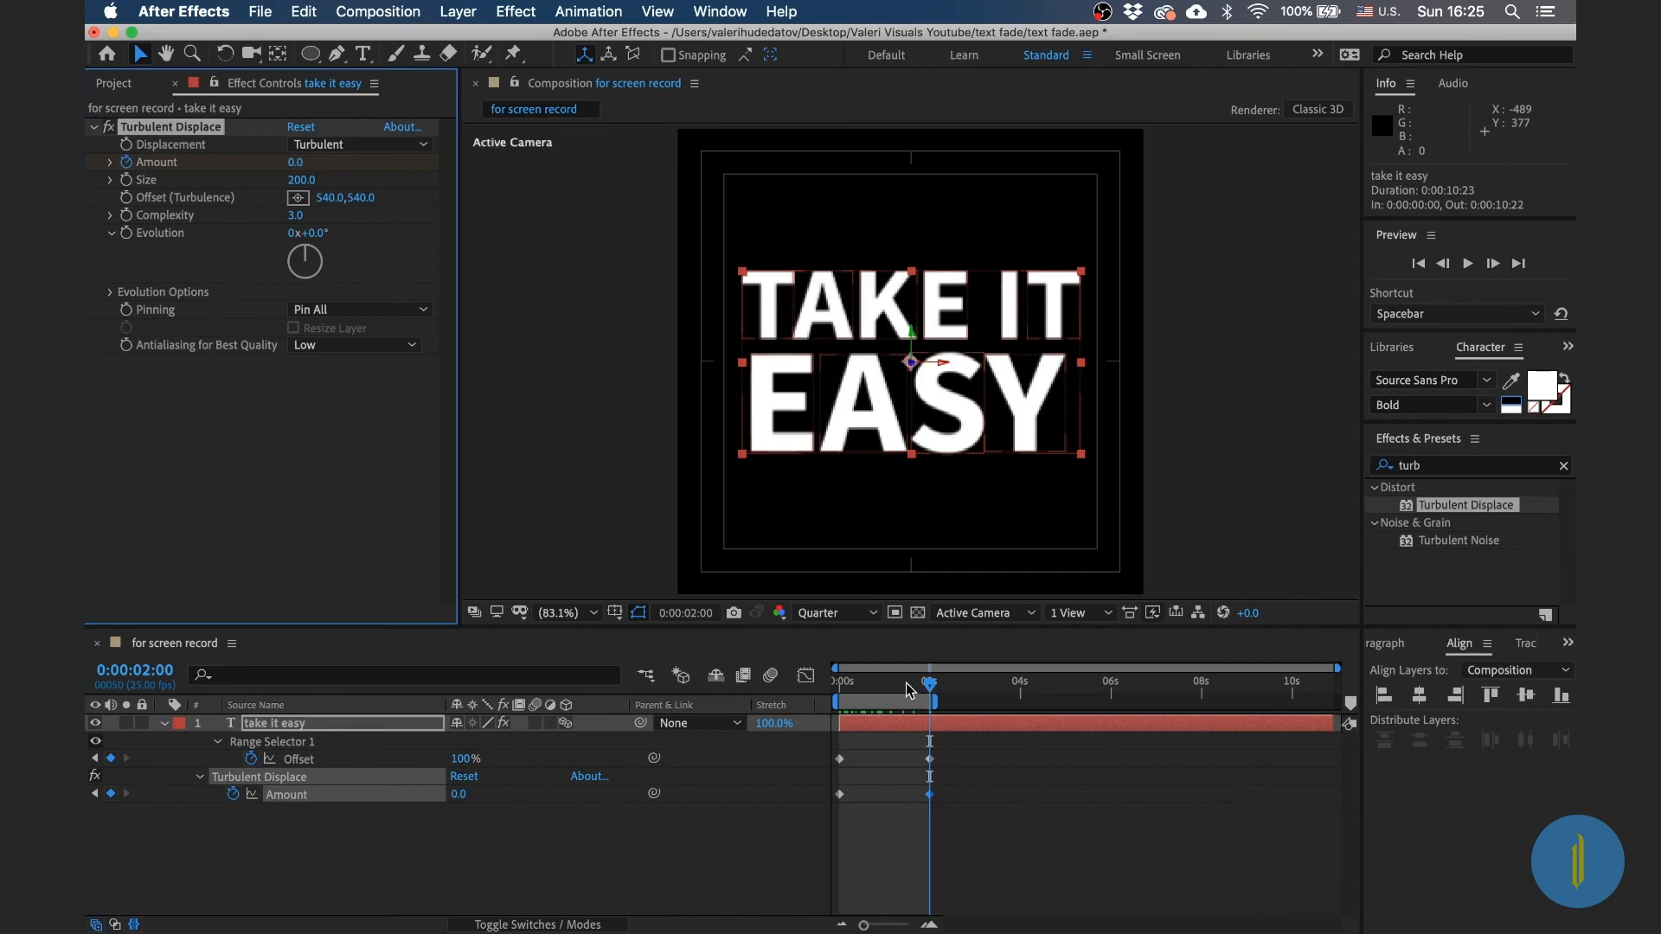
Step: Play the animation from the start to check the displacement effect on the text
drag(906, 689, 772, 695)
key(space)
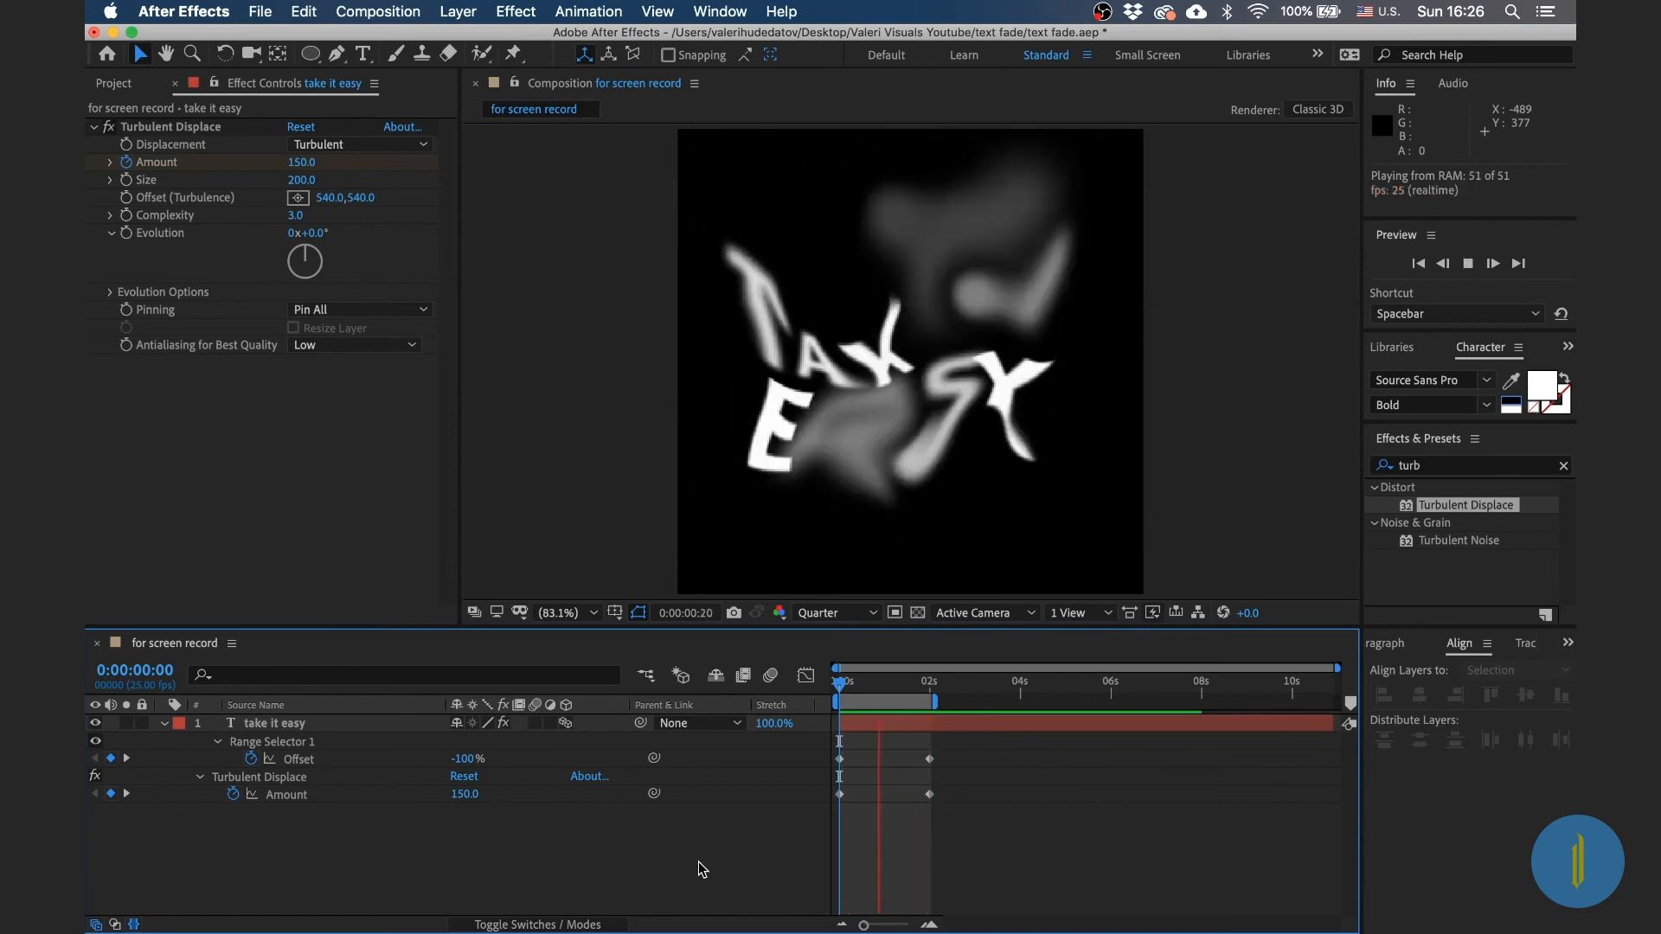
key(space)
Step: Extend the work area to 4 seconds and copy the first Offset and Amount keyframes to the 4-second mark
drag(941, 703, 1026, 706)
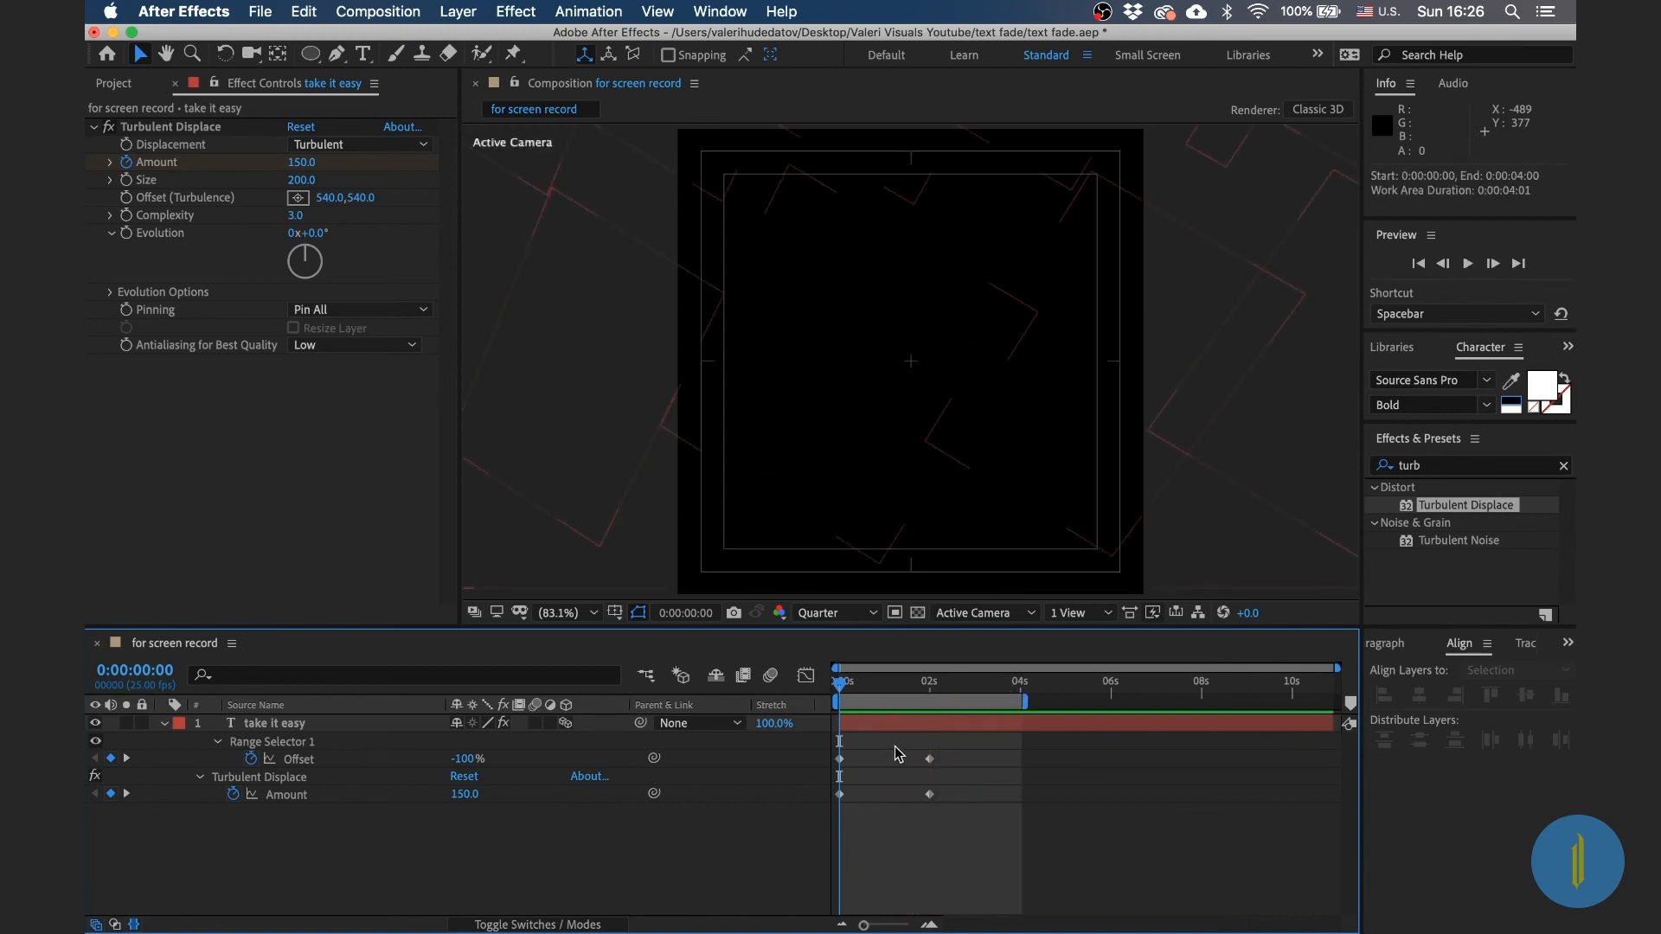
drag(869, 749, 818, 832)
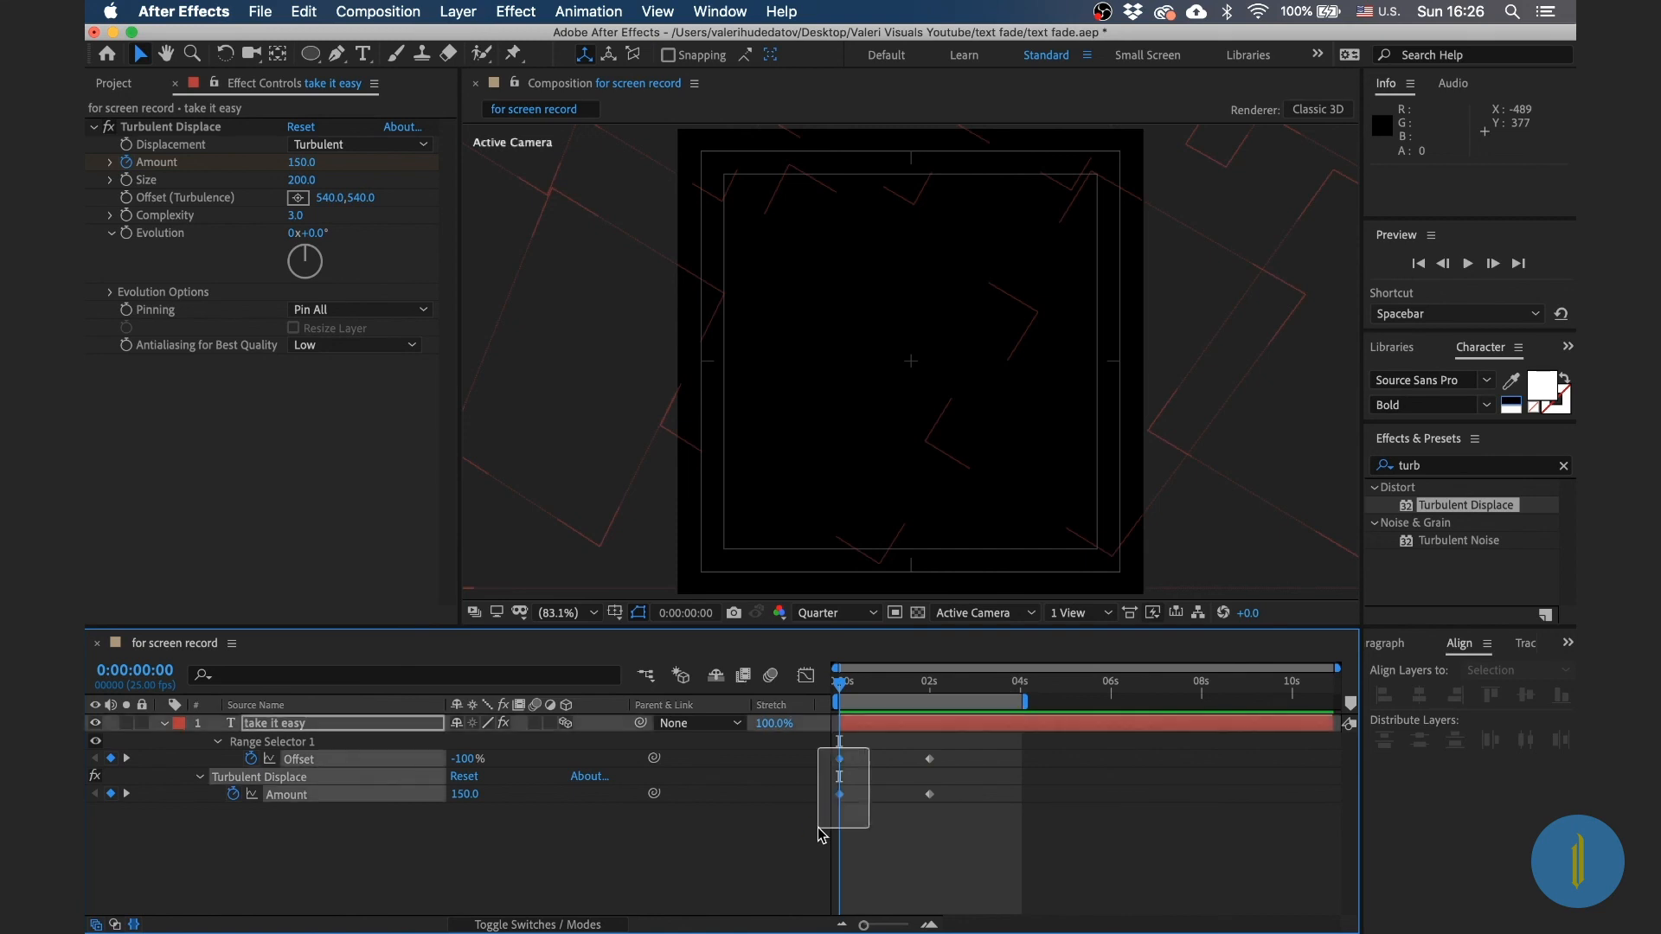
key(ctrl+c)
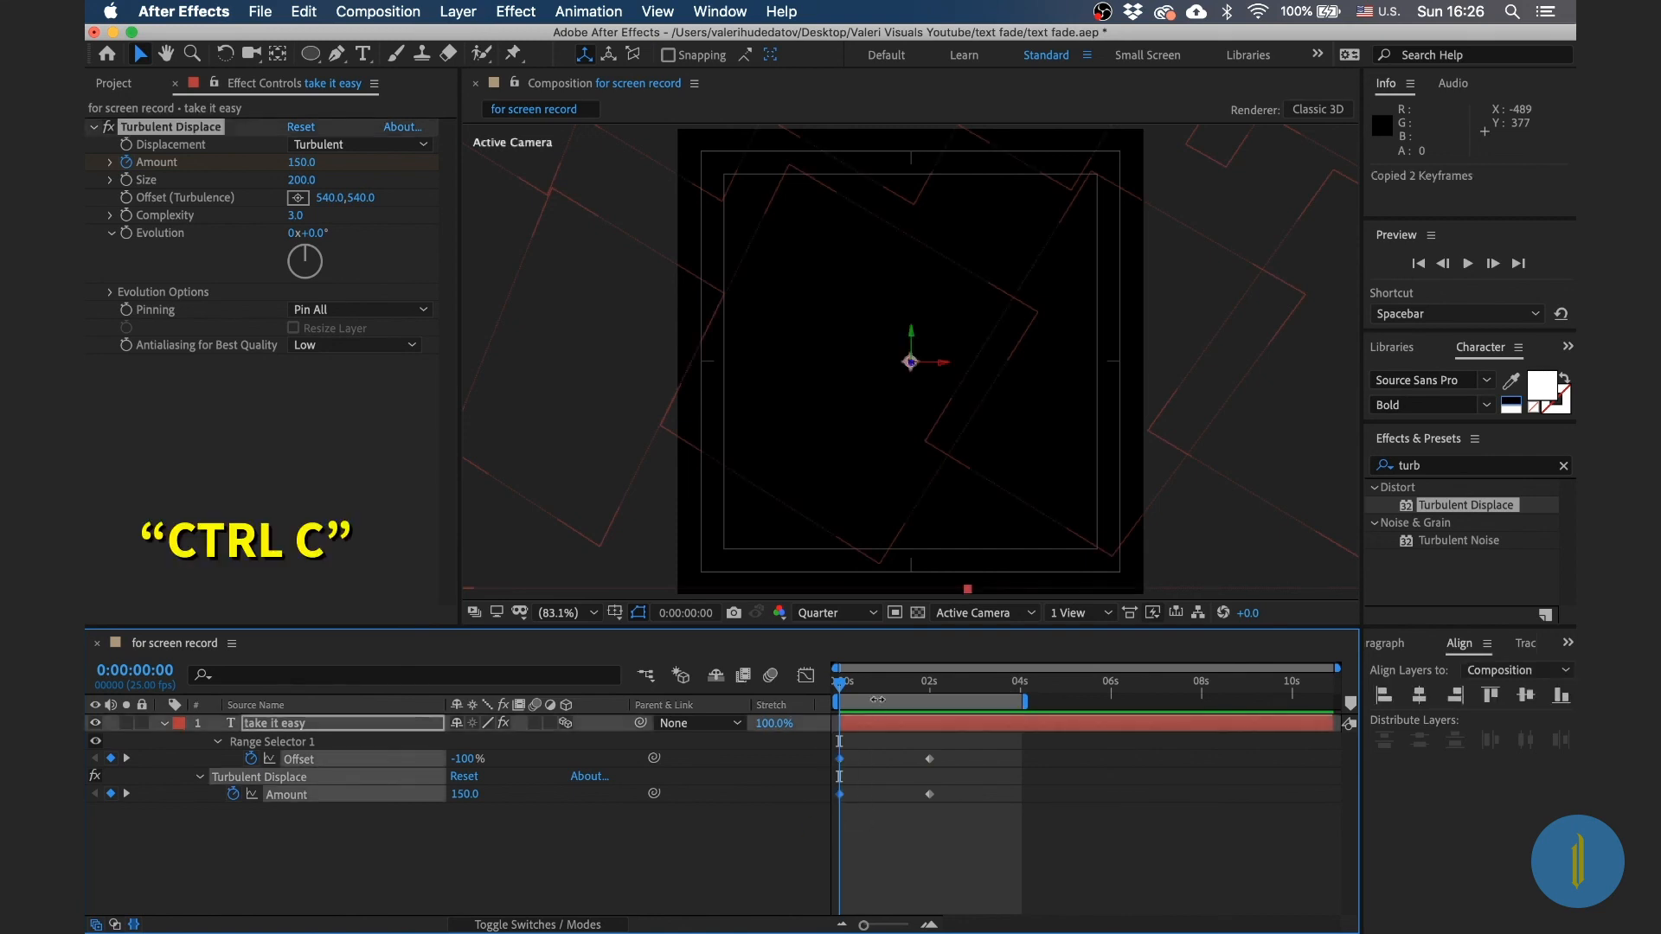
drag(877, 700, 1011, 718)
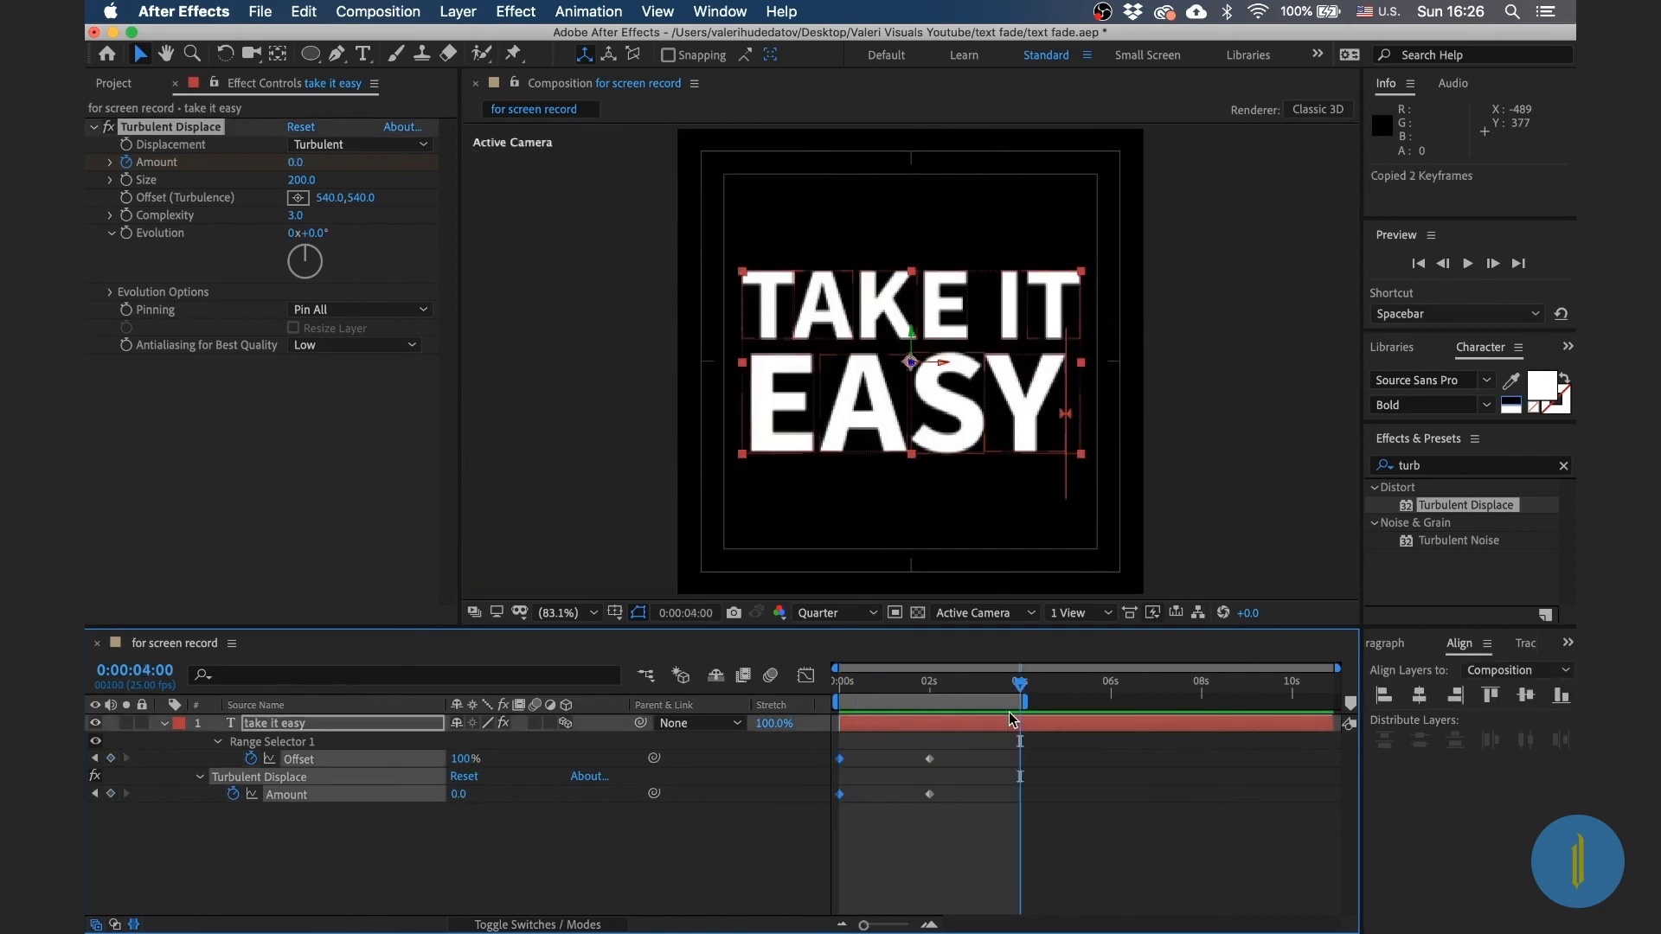
key(ctrl+v)
key(ctrl+v)
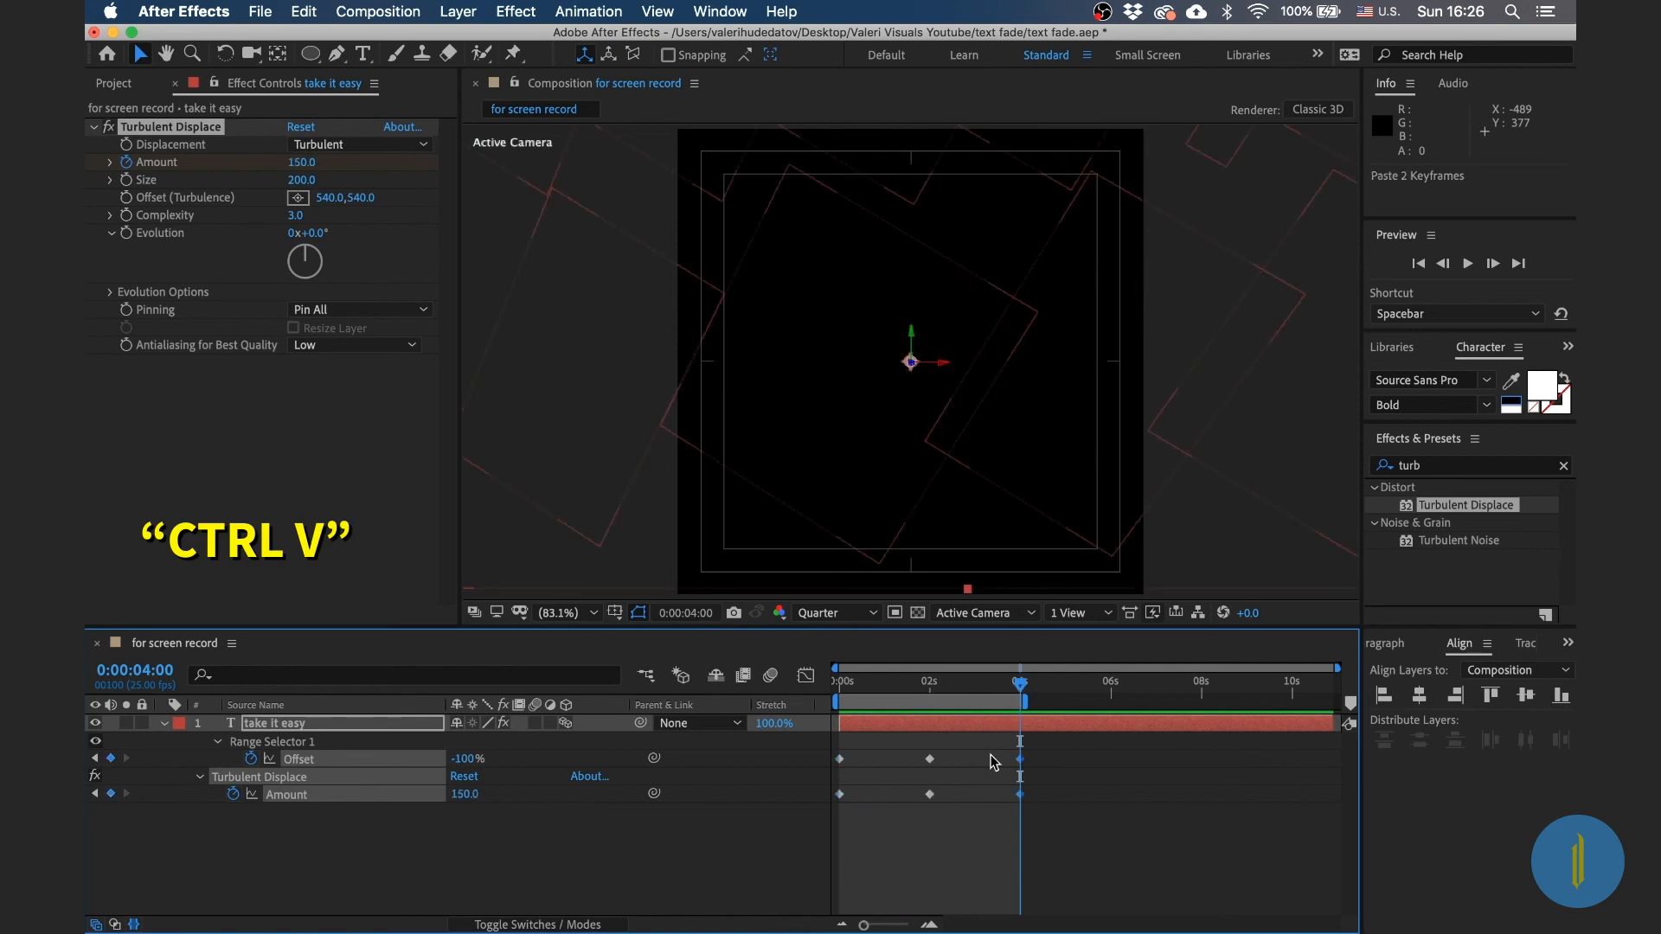
Step: Set the preview resolution to Full, enlarge the composition view and play the animation from the start
click(988, 683)
drag(983, 689, 710, 692)
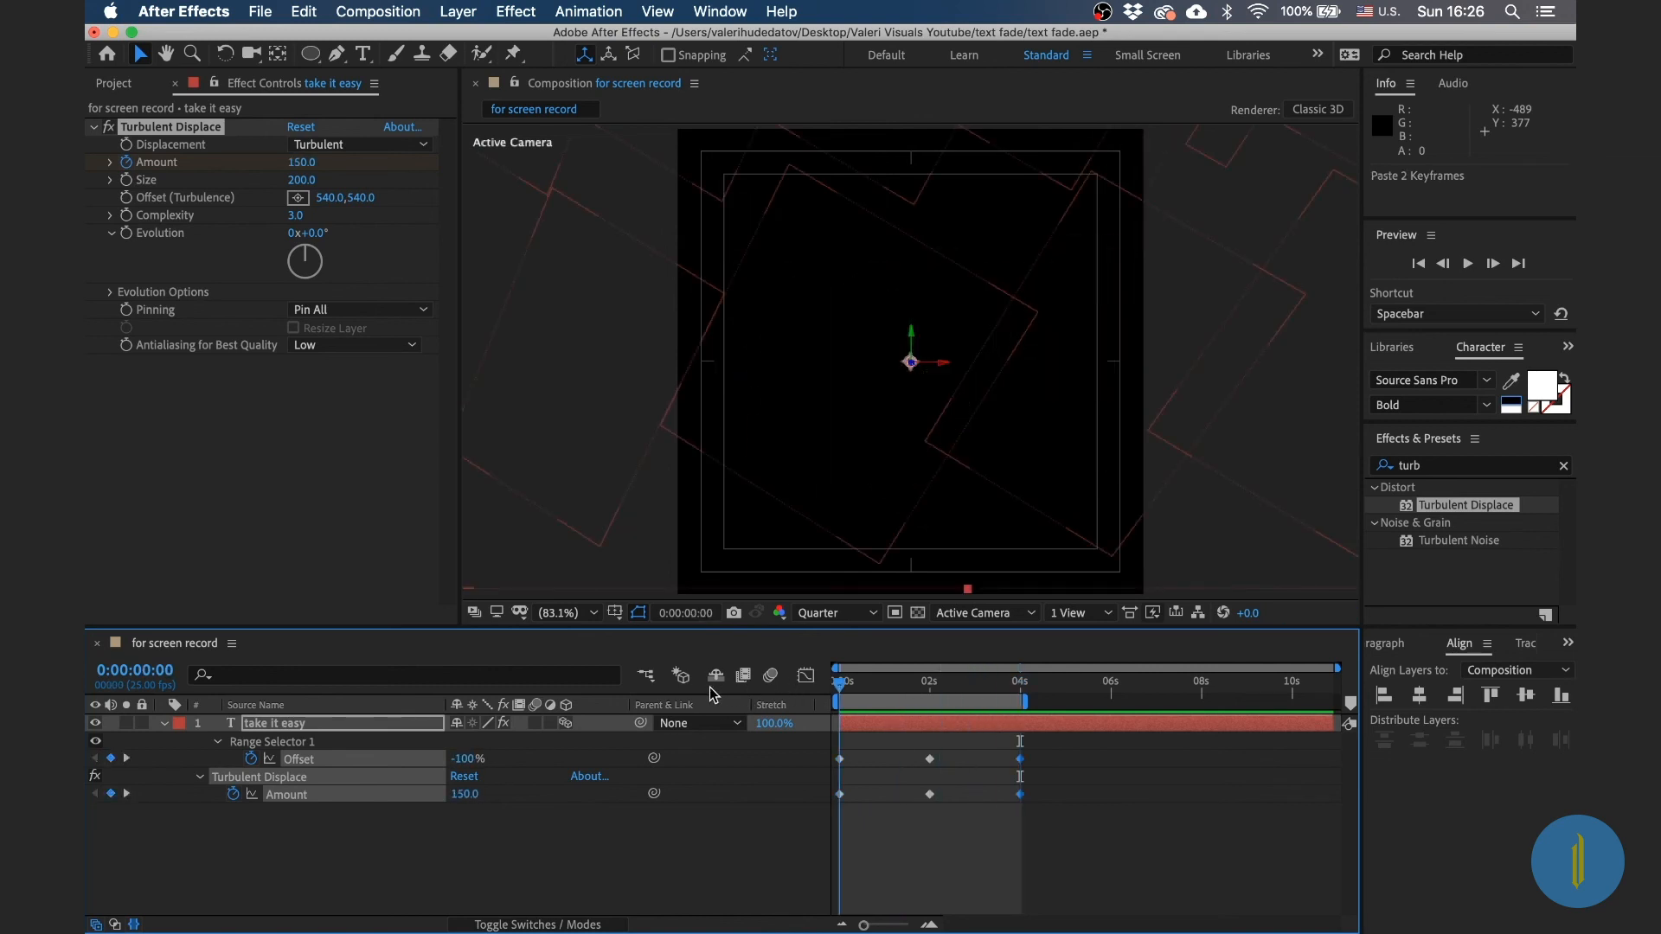
click(836, 614)
click(836, 661)
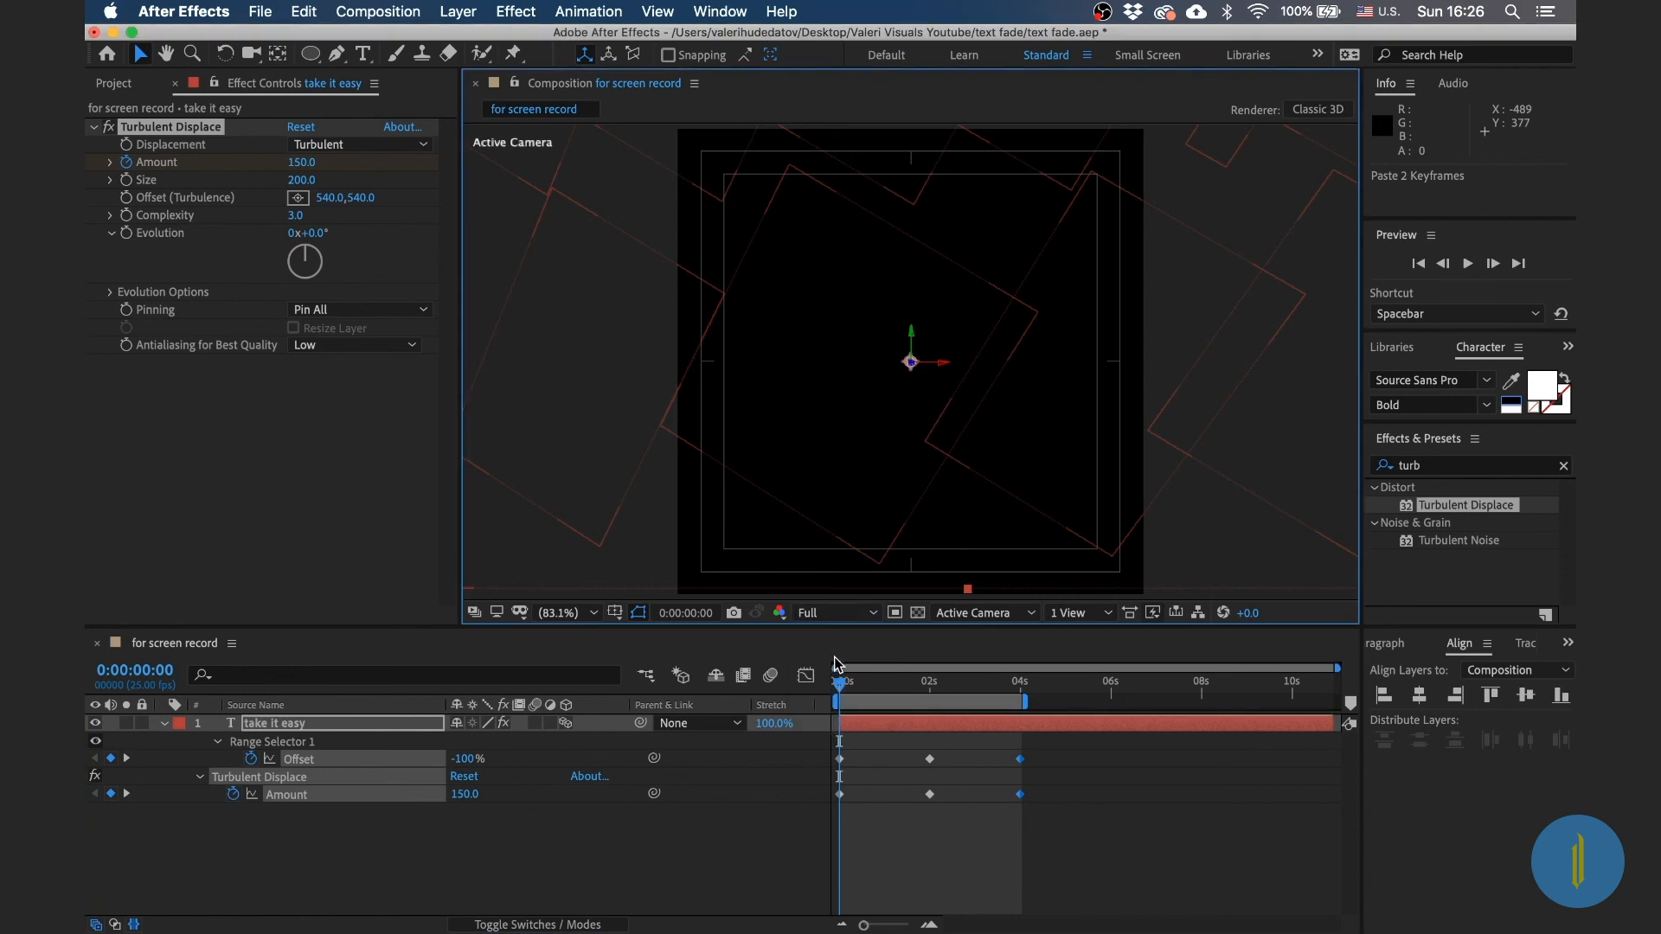
drag(460, 475, 350, 477)
drag(567, 627, 583, 719)
key(space)
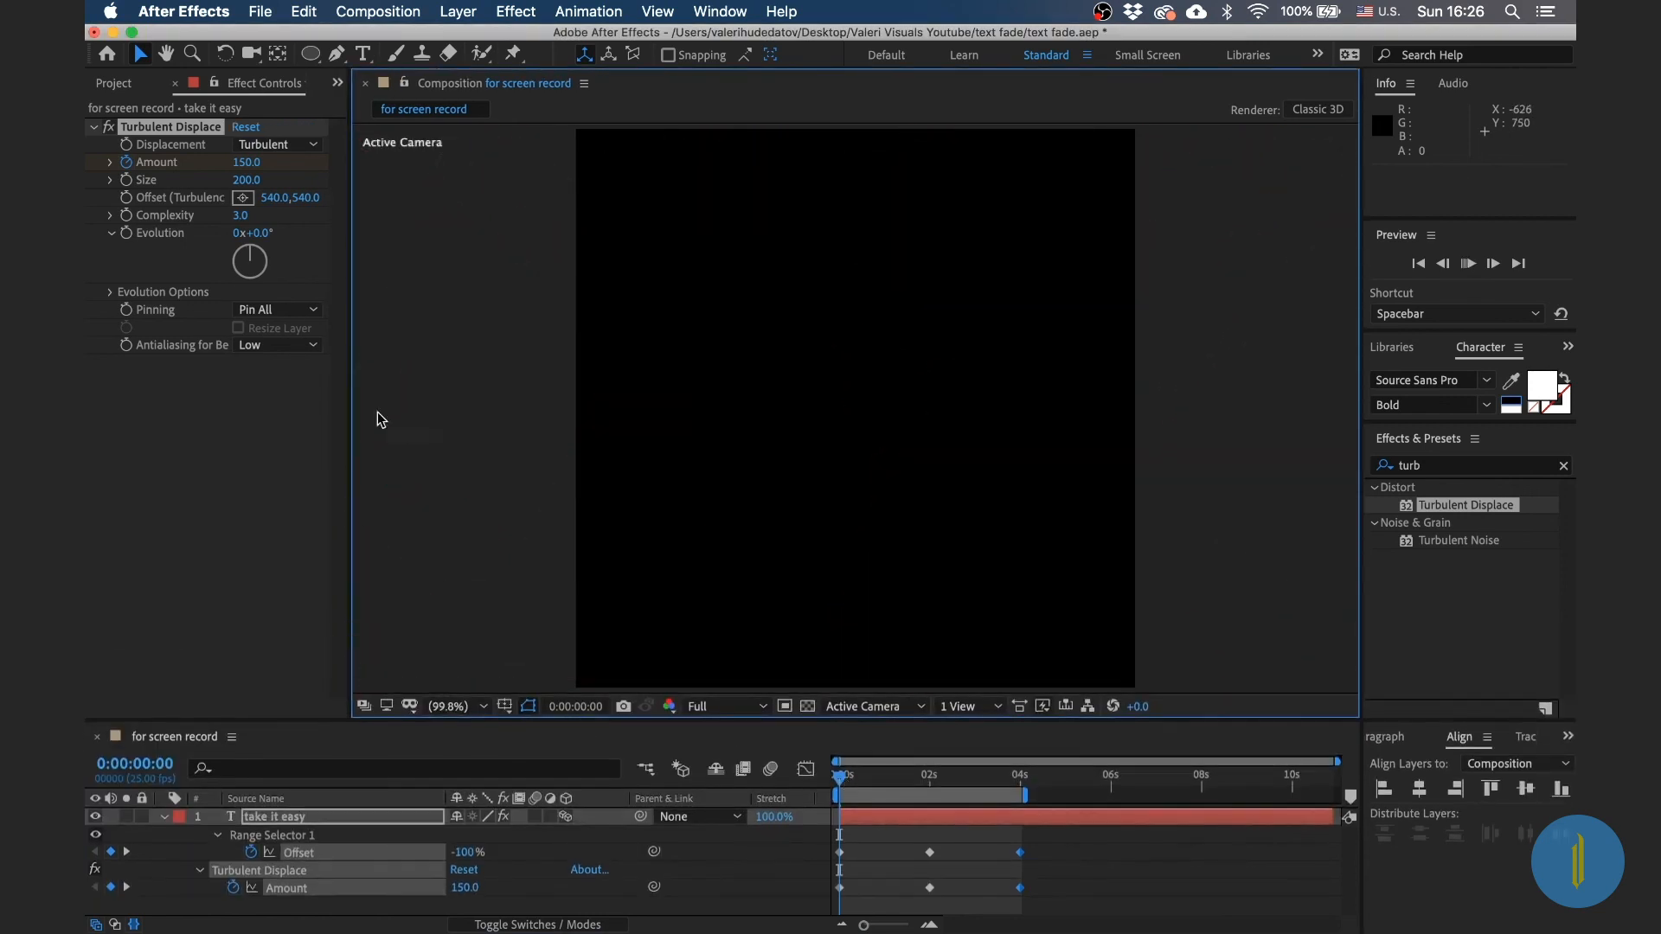